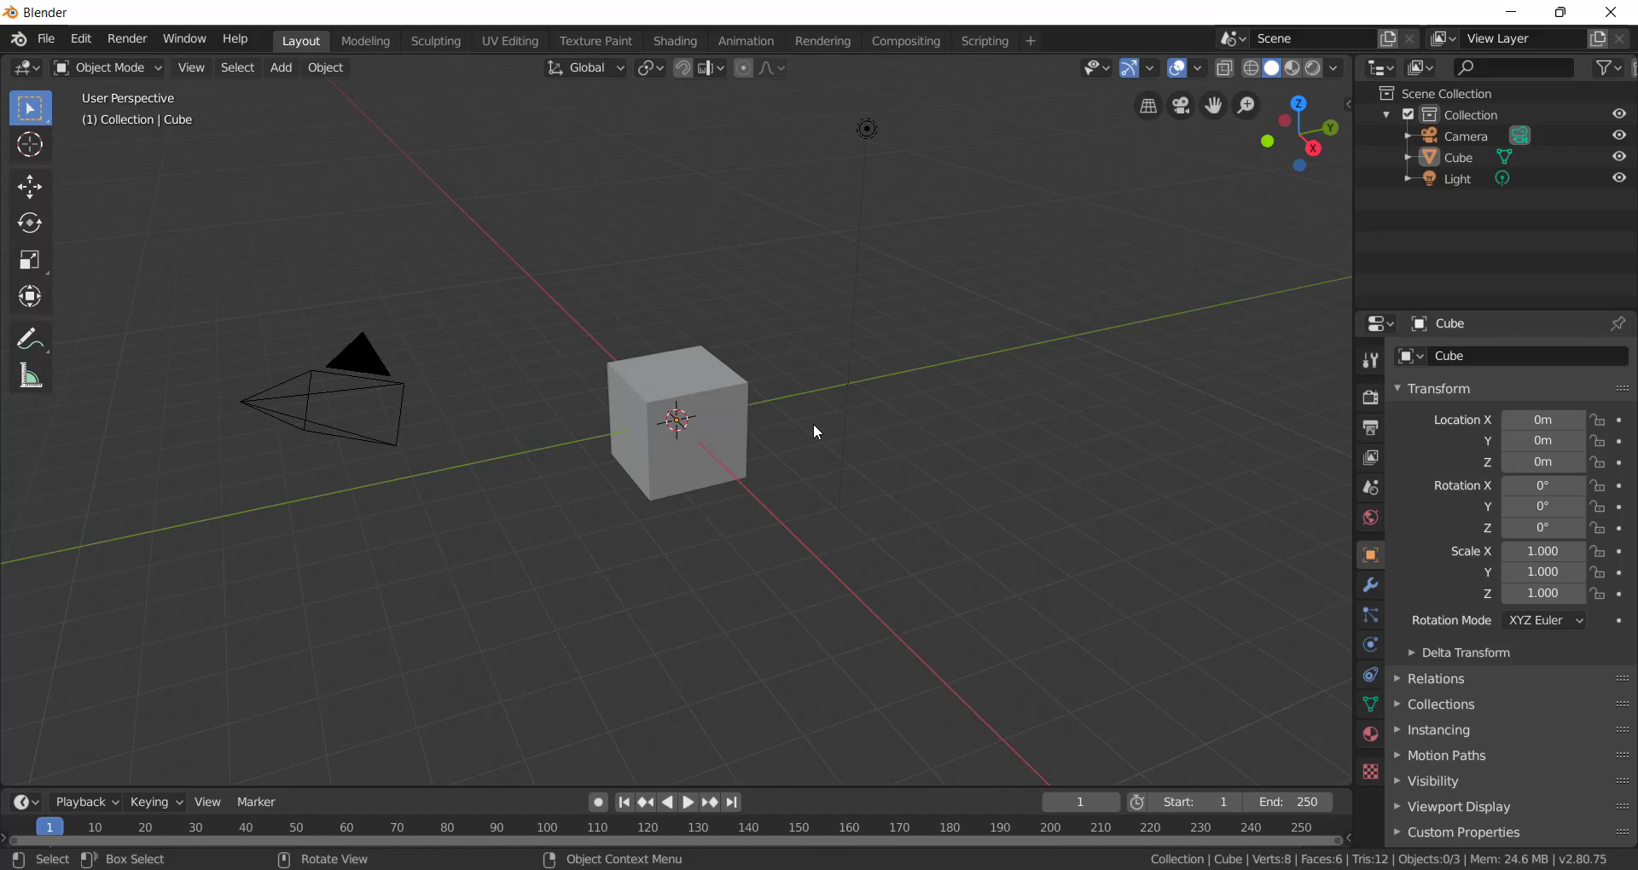
Delete the default cube and add a Monkey mesh at the scene origin.
{"action": "left_click", "coordinate": [748, 402]}
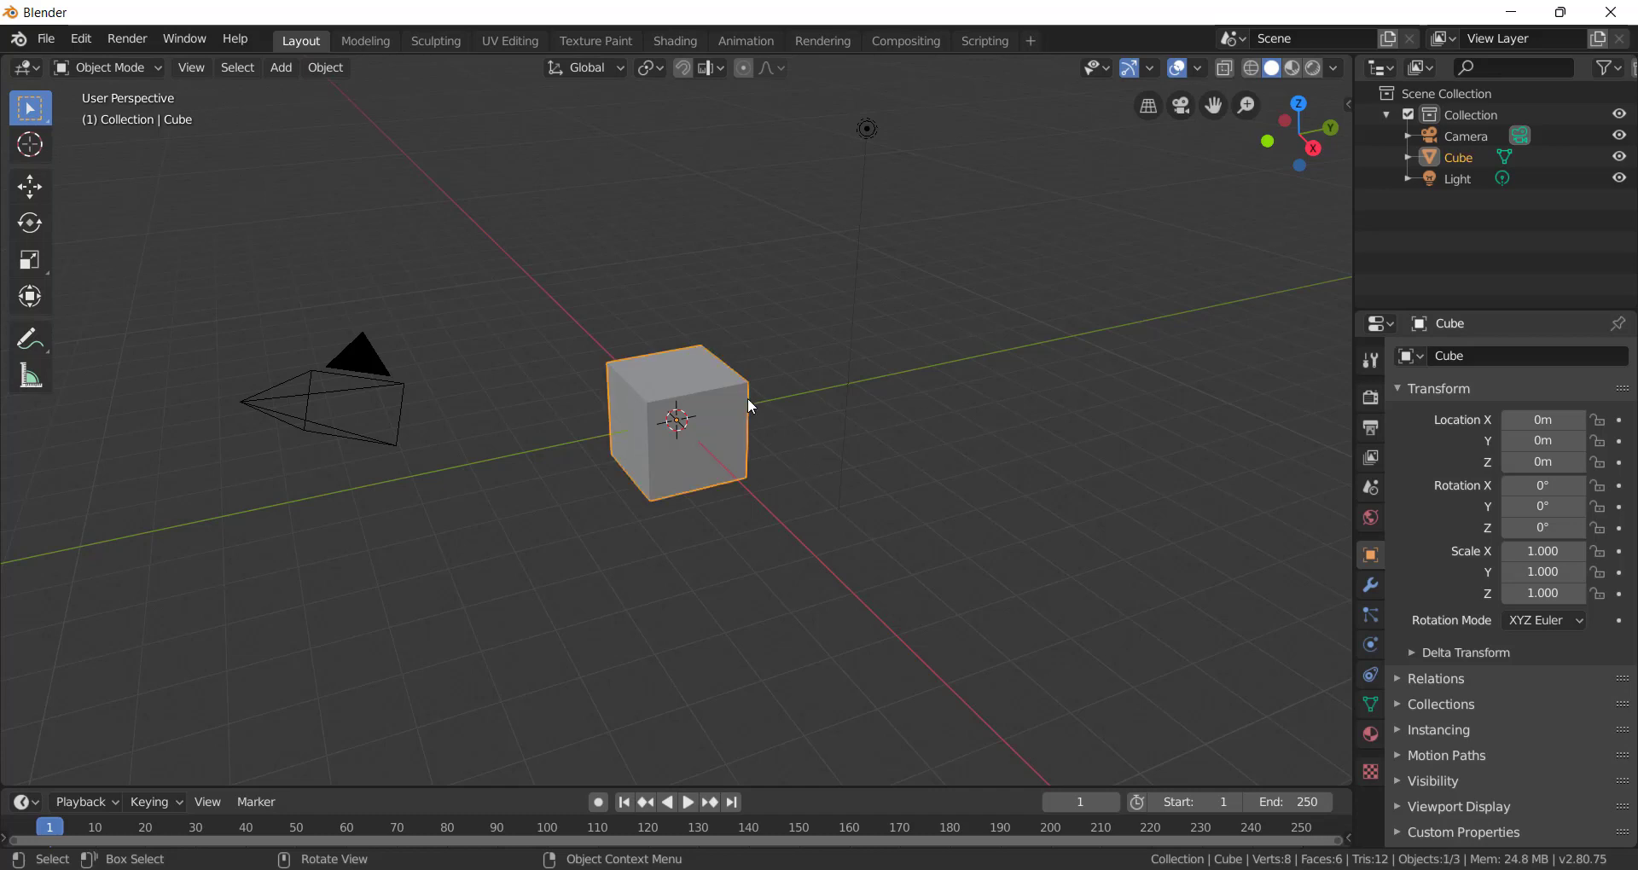
{"action": "key", "text": "Delete"}
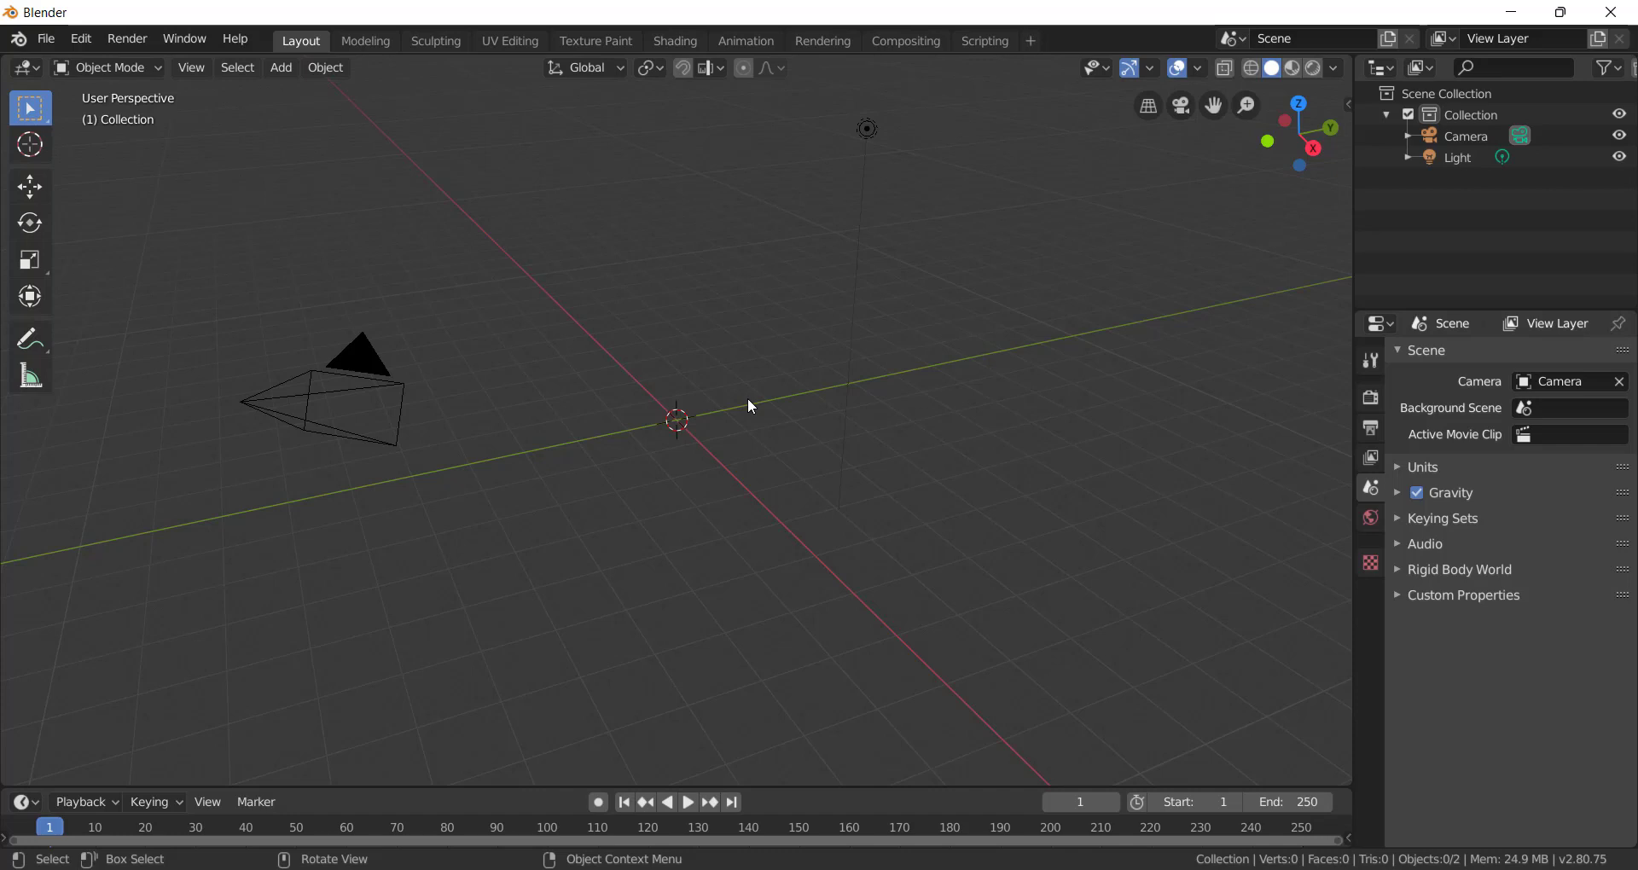
{"action": "key", "text": "shift+a"}
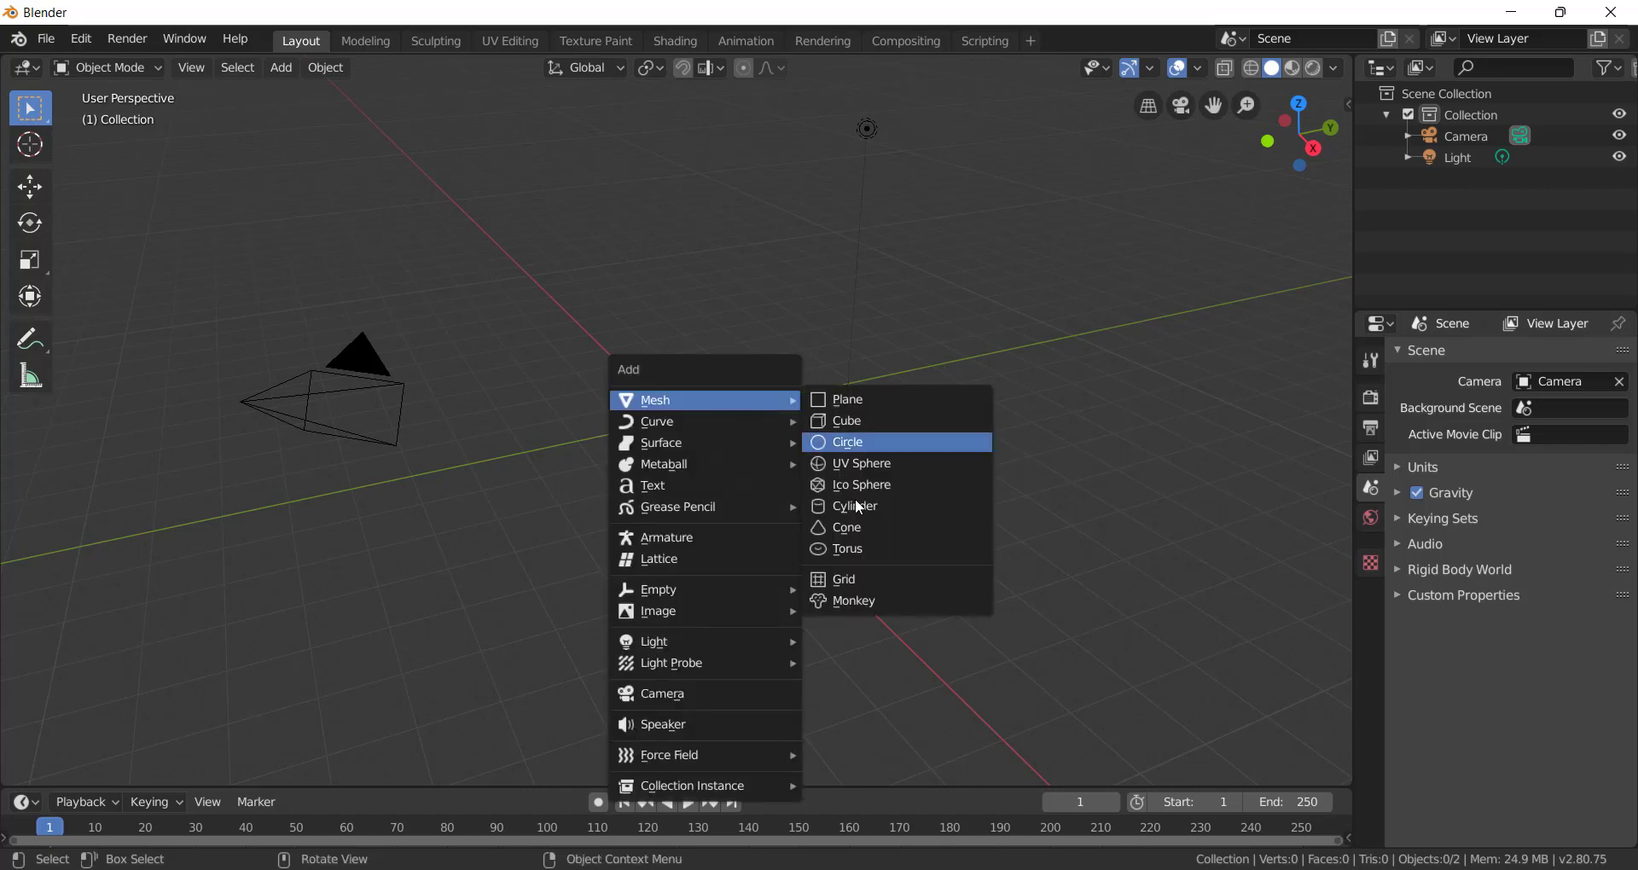
{"action": "left_click", "coordinate": [853, 599]}
{"action": "scroll", "coordinate": [664, 421], "scroll_direction": "up", "scroll_amount": 4}
{"action": "middle_click_drag", "start_coordinate": [674, 425], "coordinate": [869, 406]}
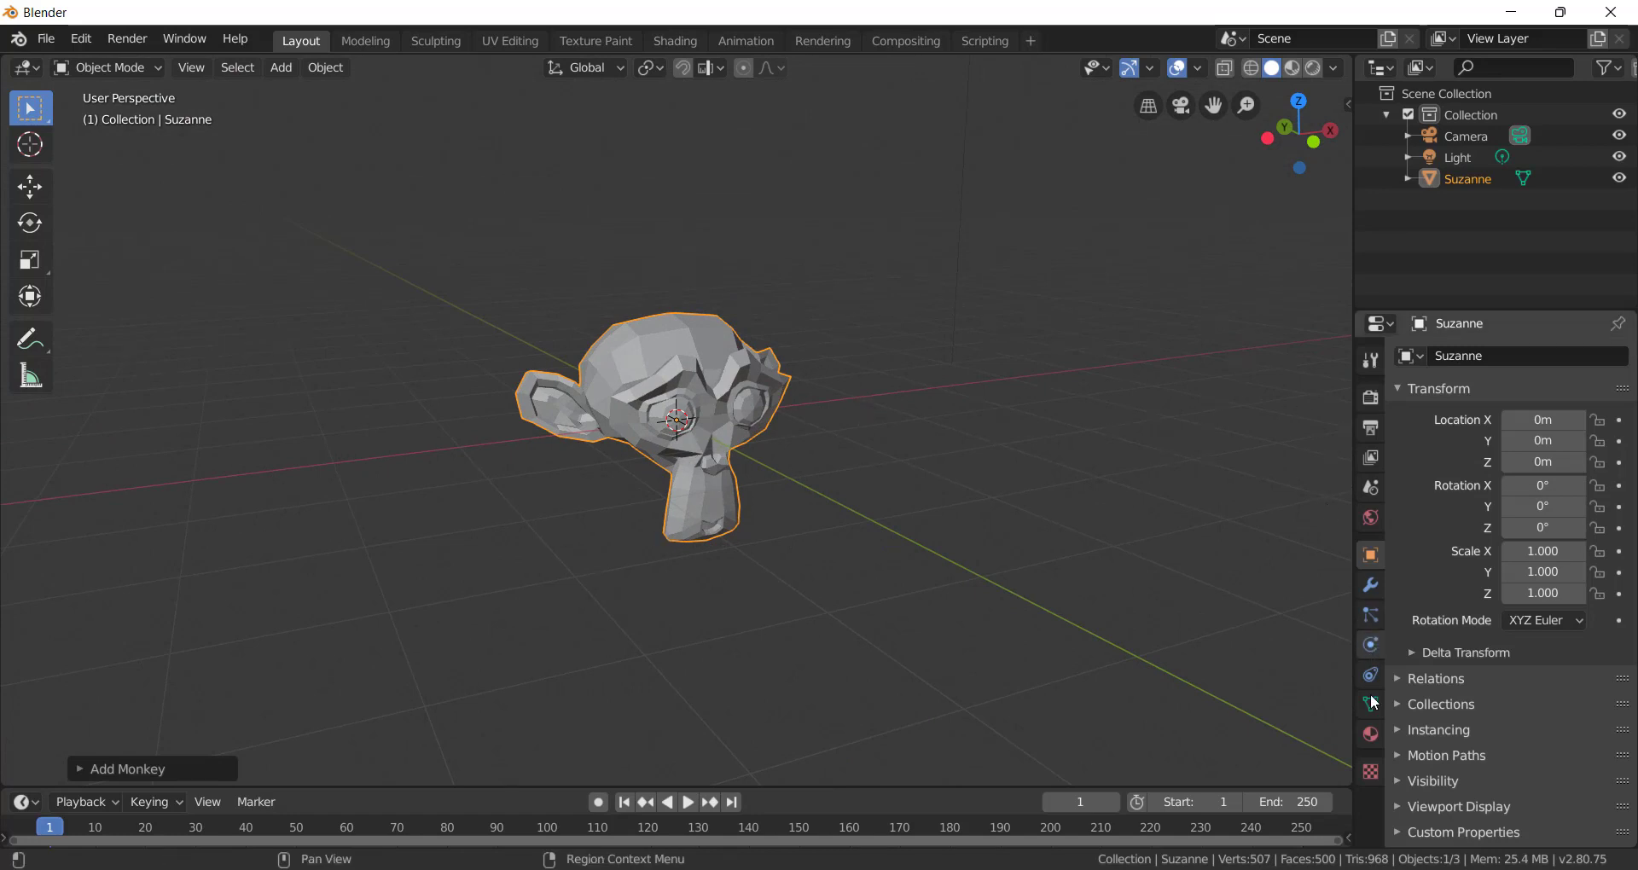
Create a new material for the monkey.
{"action": "left_click", "coordinate": [1370, 734]}
{"action": "left_click", "coordinate": [1467, 447]}
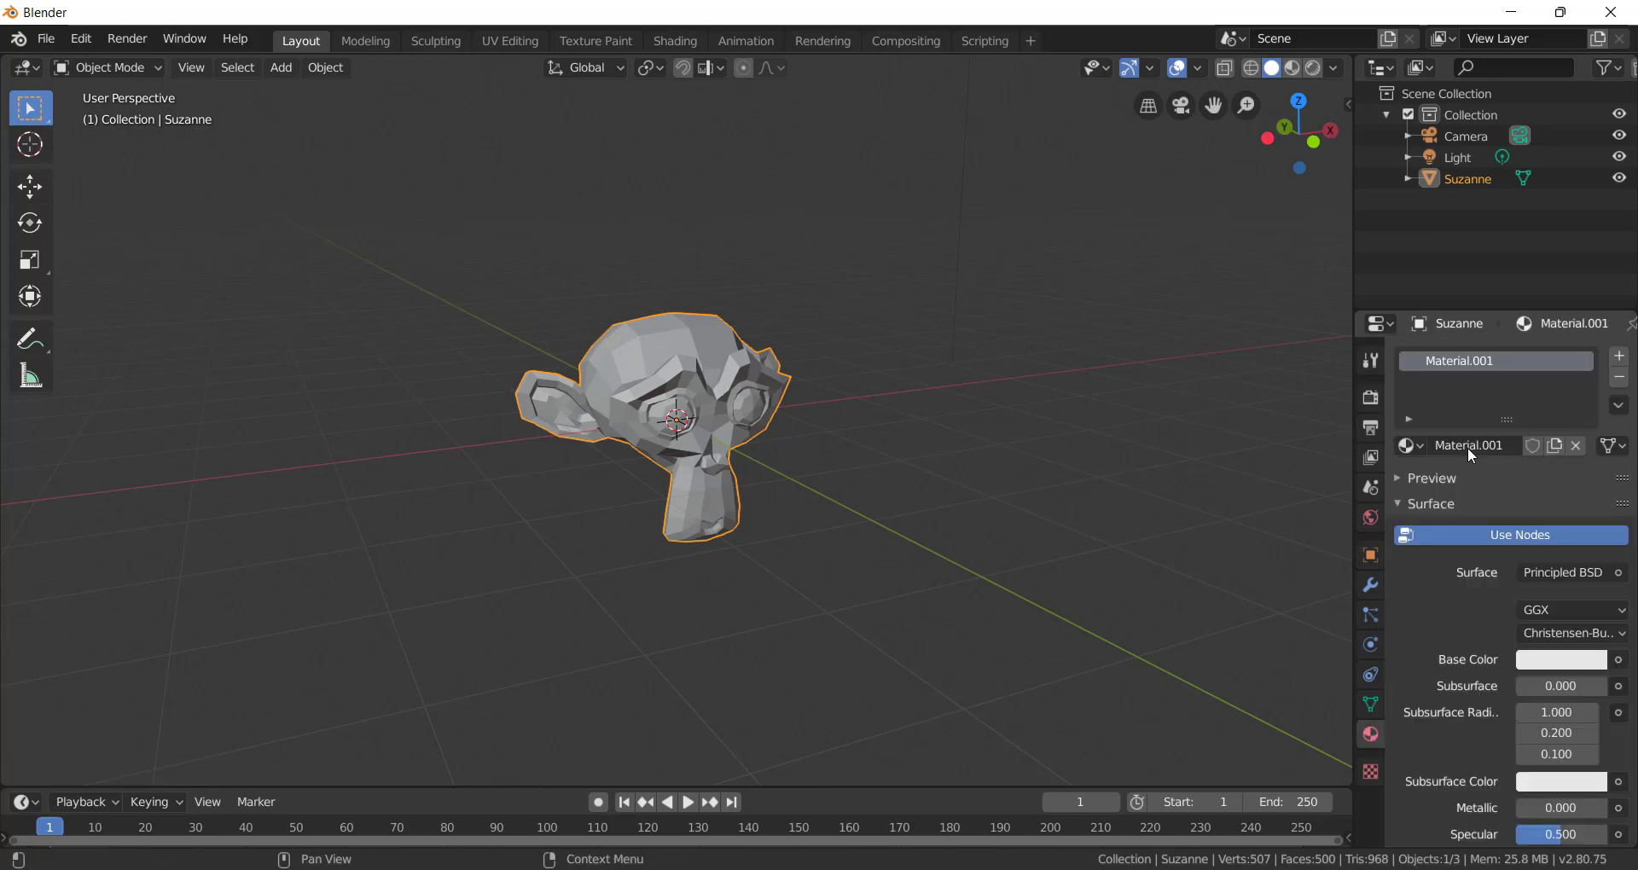
Try a saturated pink base color on the monkey's material and return it to near white.
{"action": "left_click", "coordinate": [1561, 661]}
{"action": "left_click_drag", "start_coordinate": [1493, 435], "coordinate": [1530, 504]}
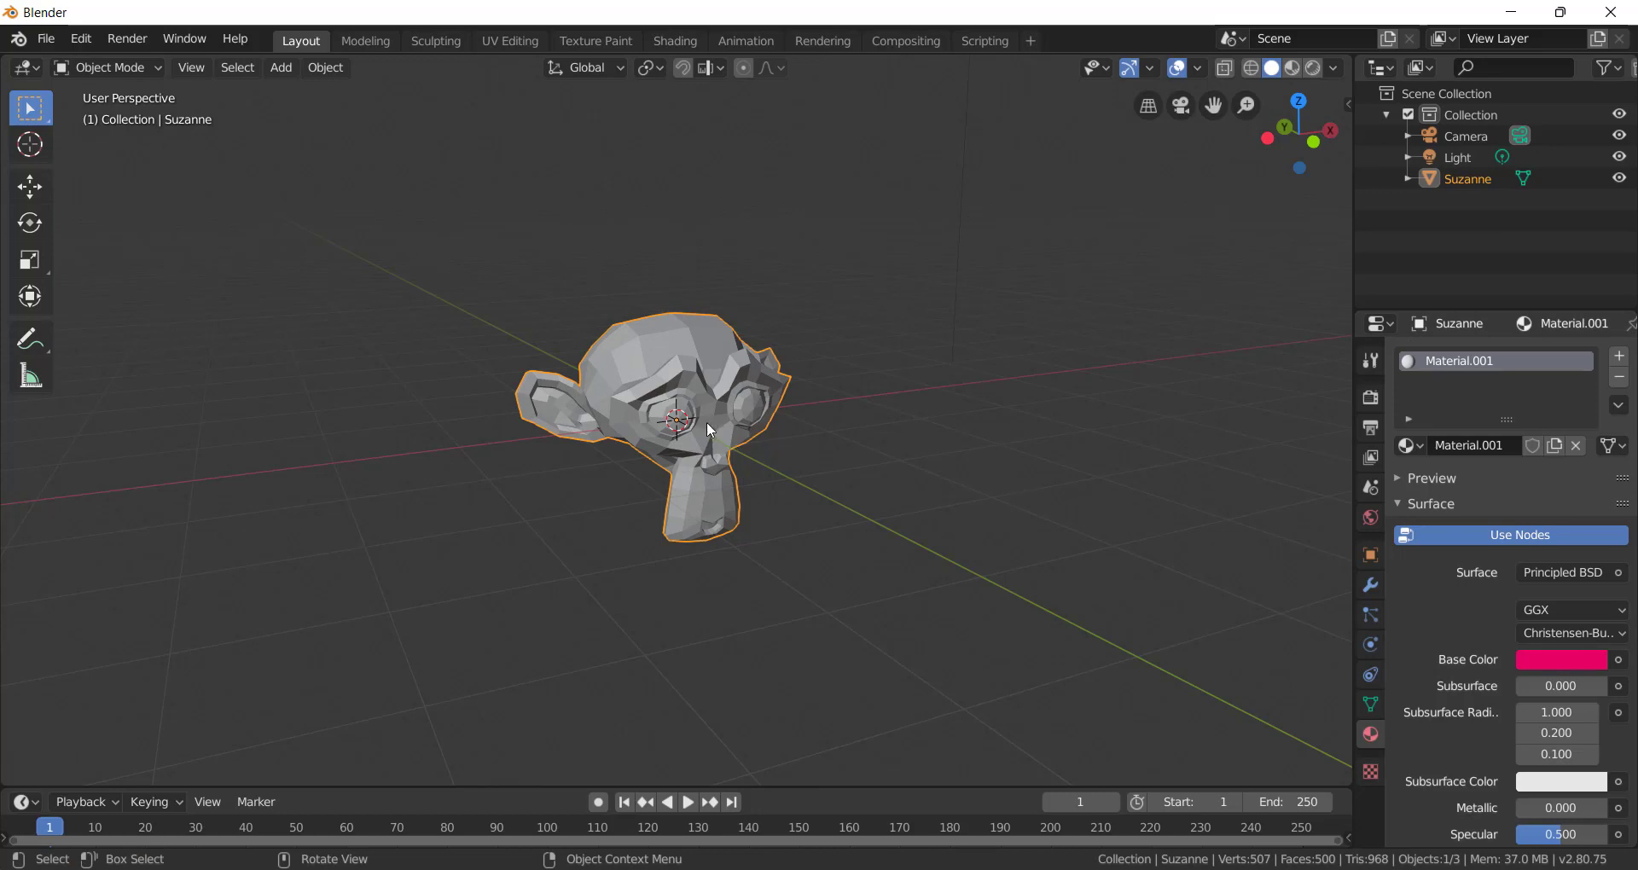
{"action": "left_click", "coordinate": [1560, 662]}
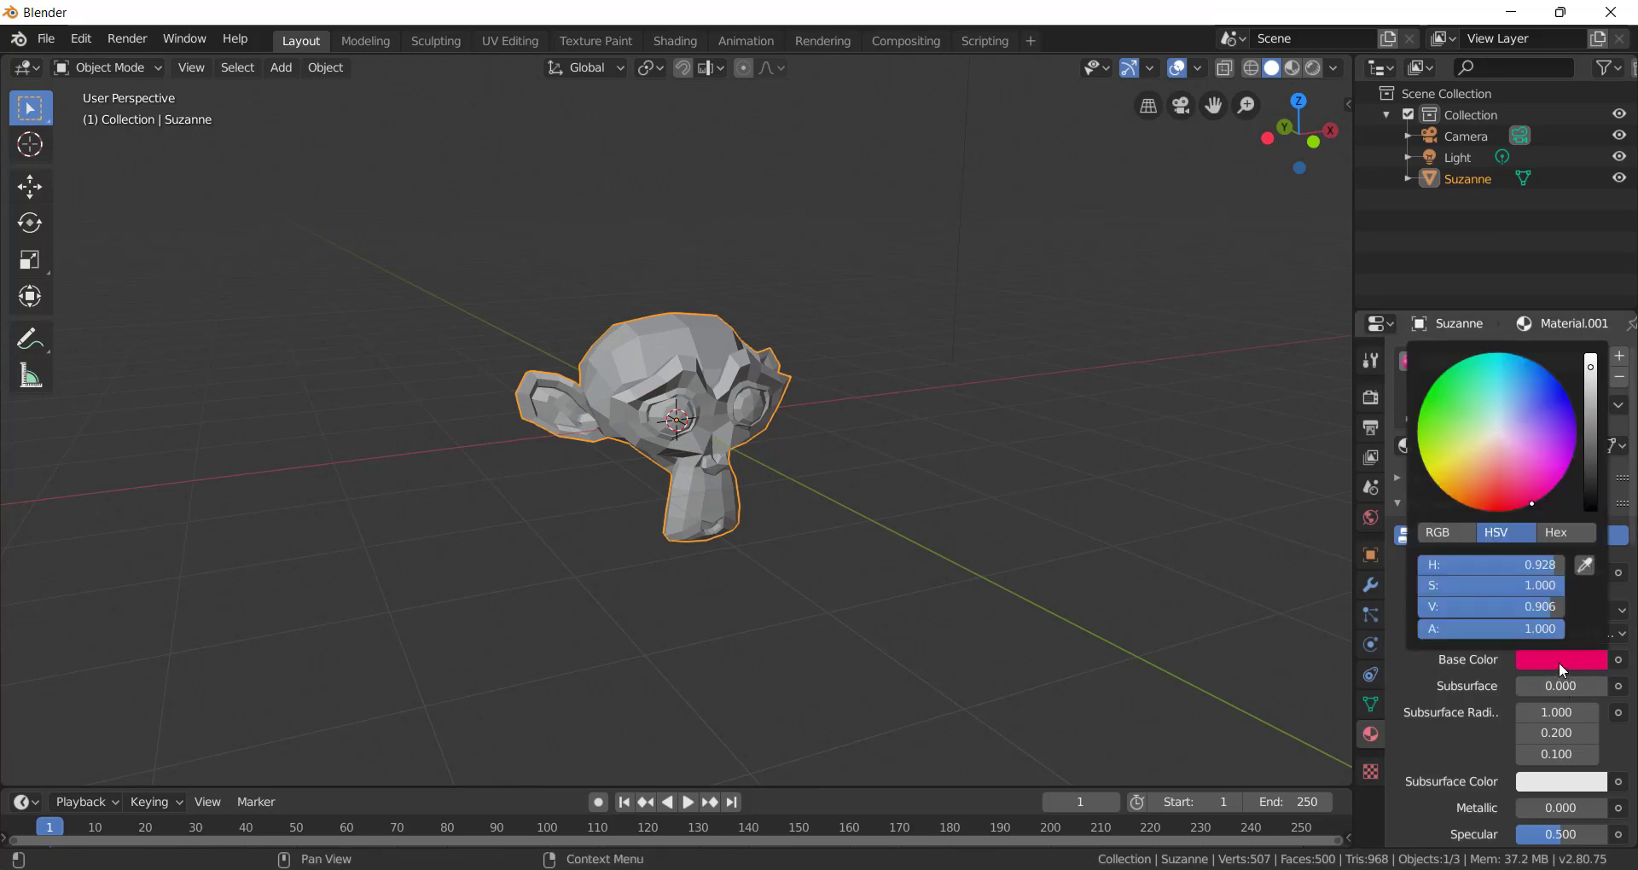
{"action": "left_click_drag", "start_coordinate": [1507, 452], "coordinate": [1497, 431]}
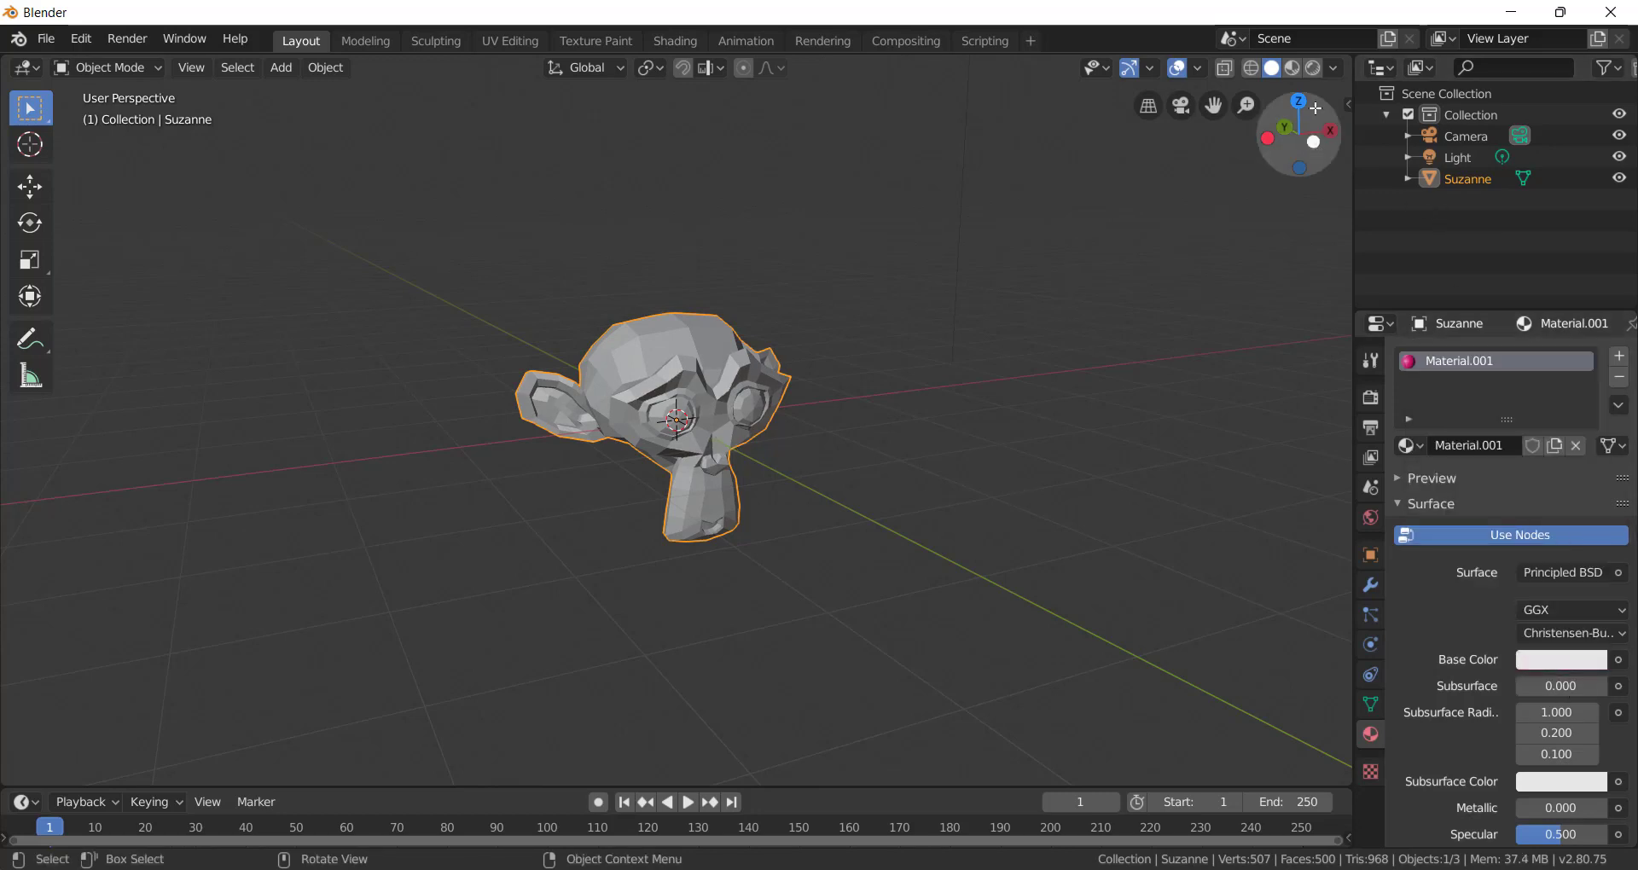
Show the monkey with material preview shading in the viewport and view it from the front.
{"action": "left_click", "coordinate": [1292, 68]}
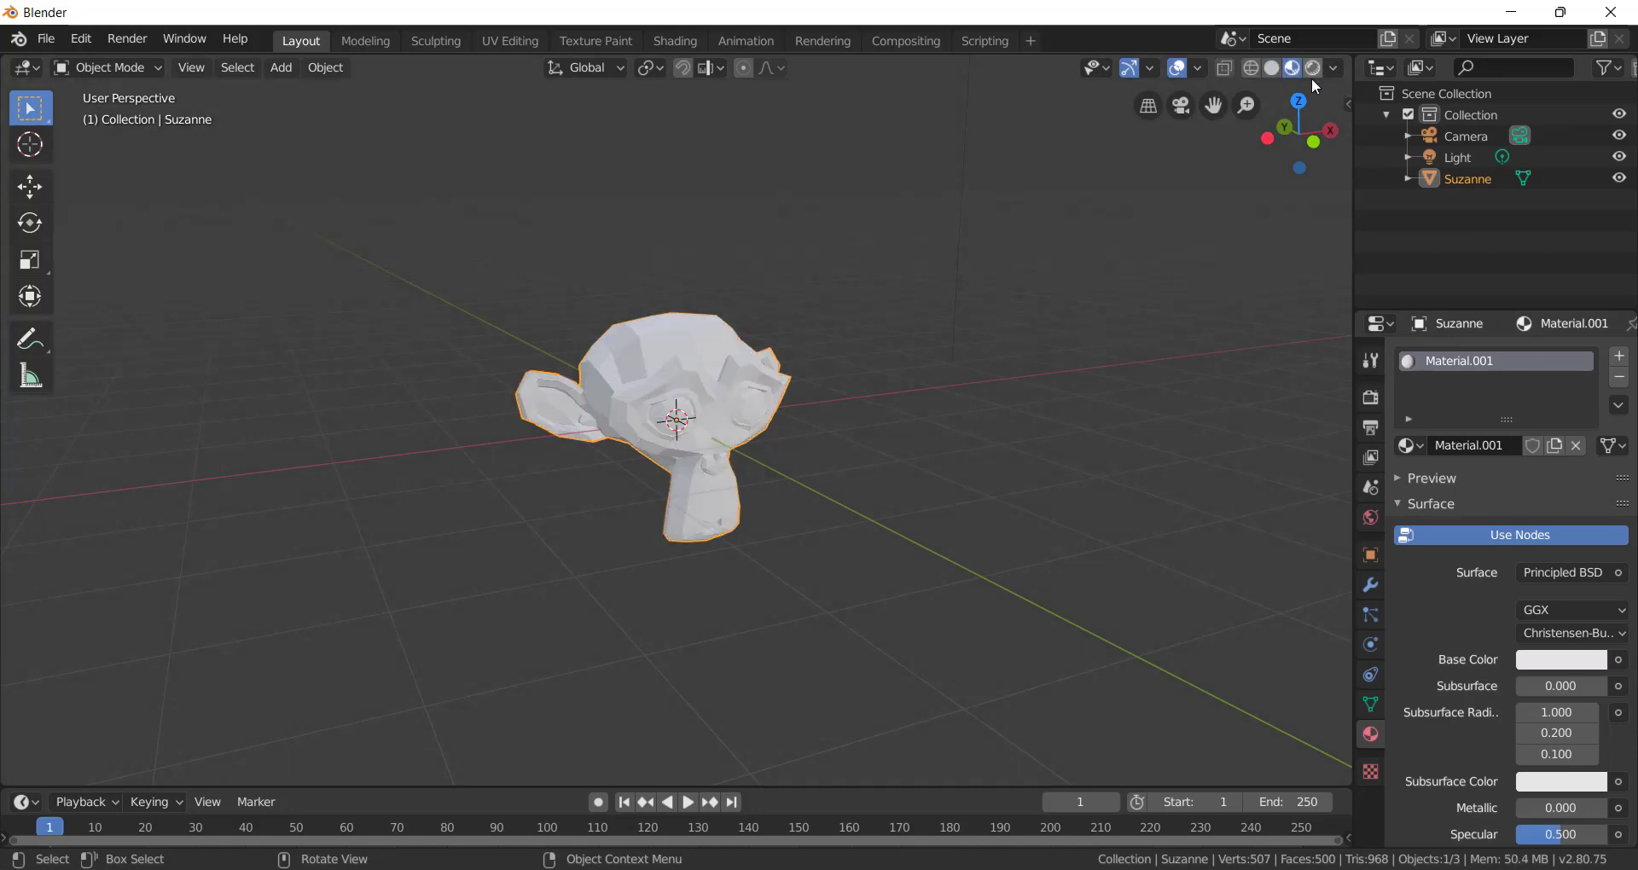
{"action": "scroll", "coordinate": [755, 431], "scroll_direction": "up", "scroll_amount": 3}
{"action": "middle_click_drag", "start_coordinate": [745, 444], "coordinate": [727, 428]}
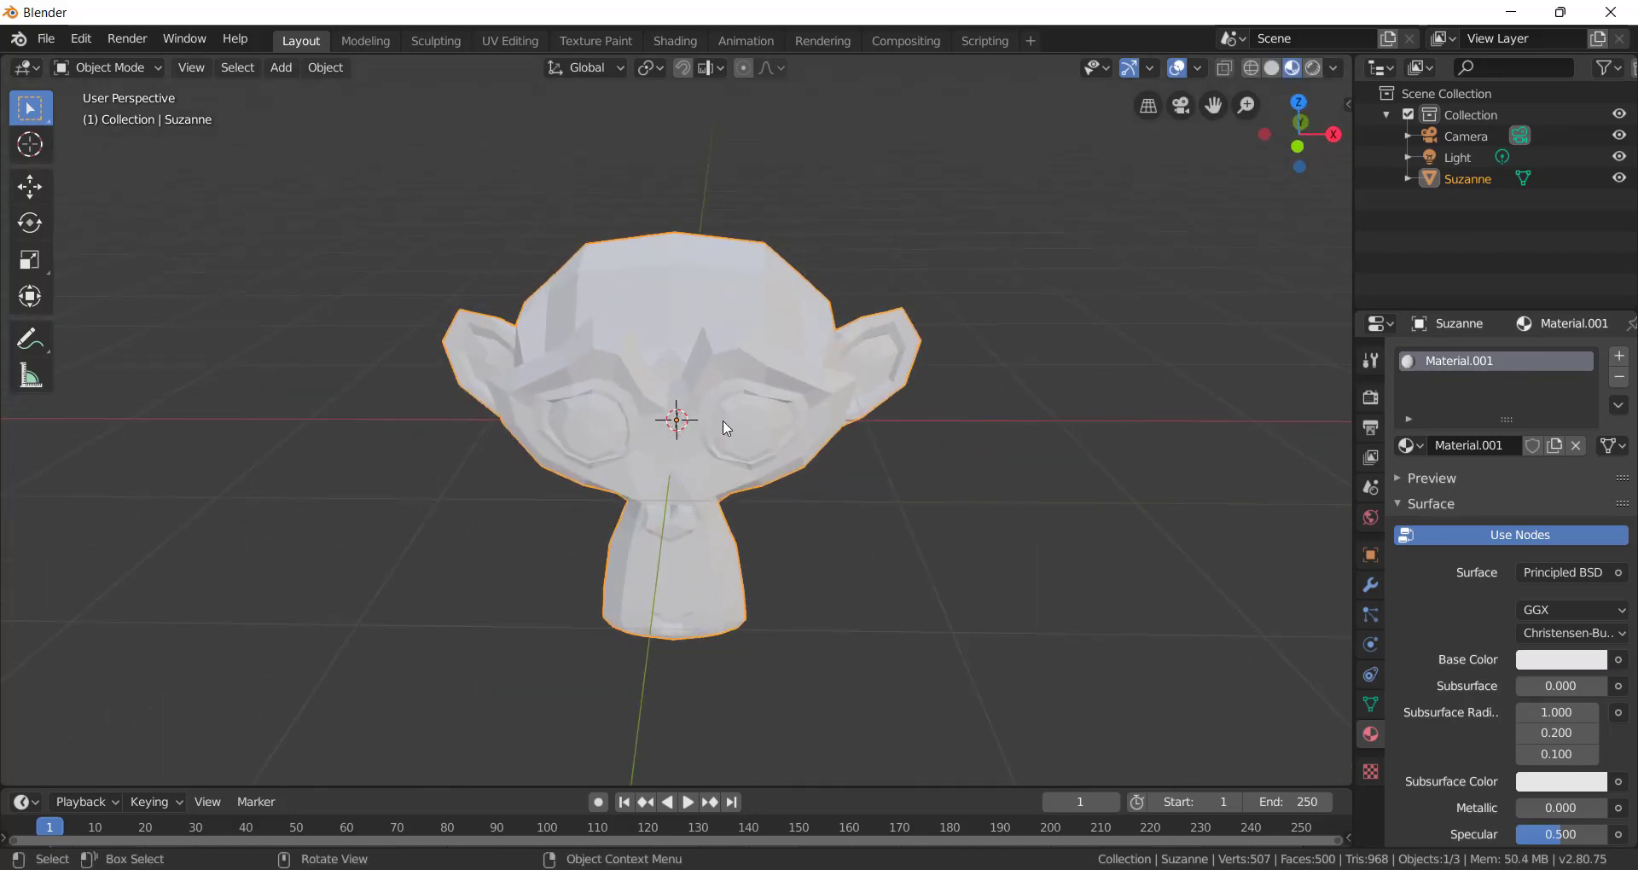
Raise the monkey along the Z axis until the base of its neck rests on the grid floor.
{"action": "key", "text": "g"}
{"action": "key", "text": "z"}
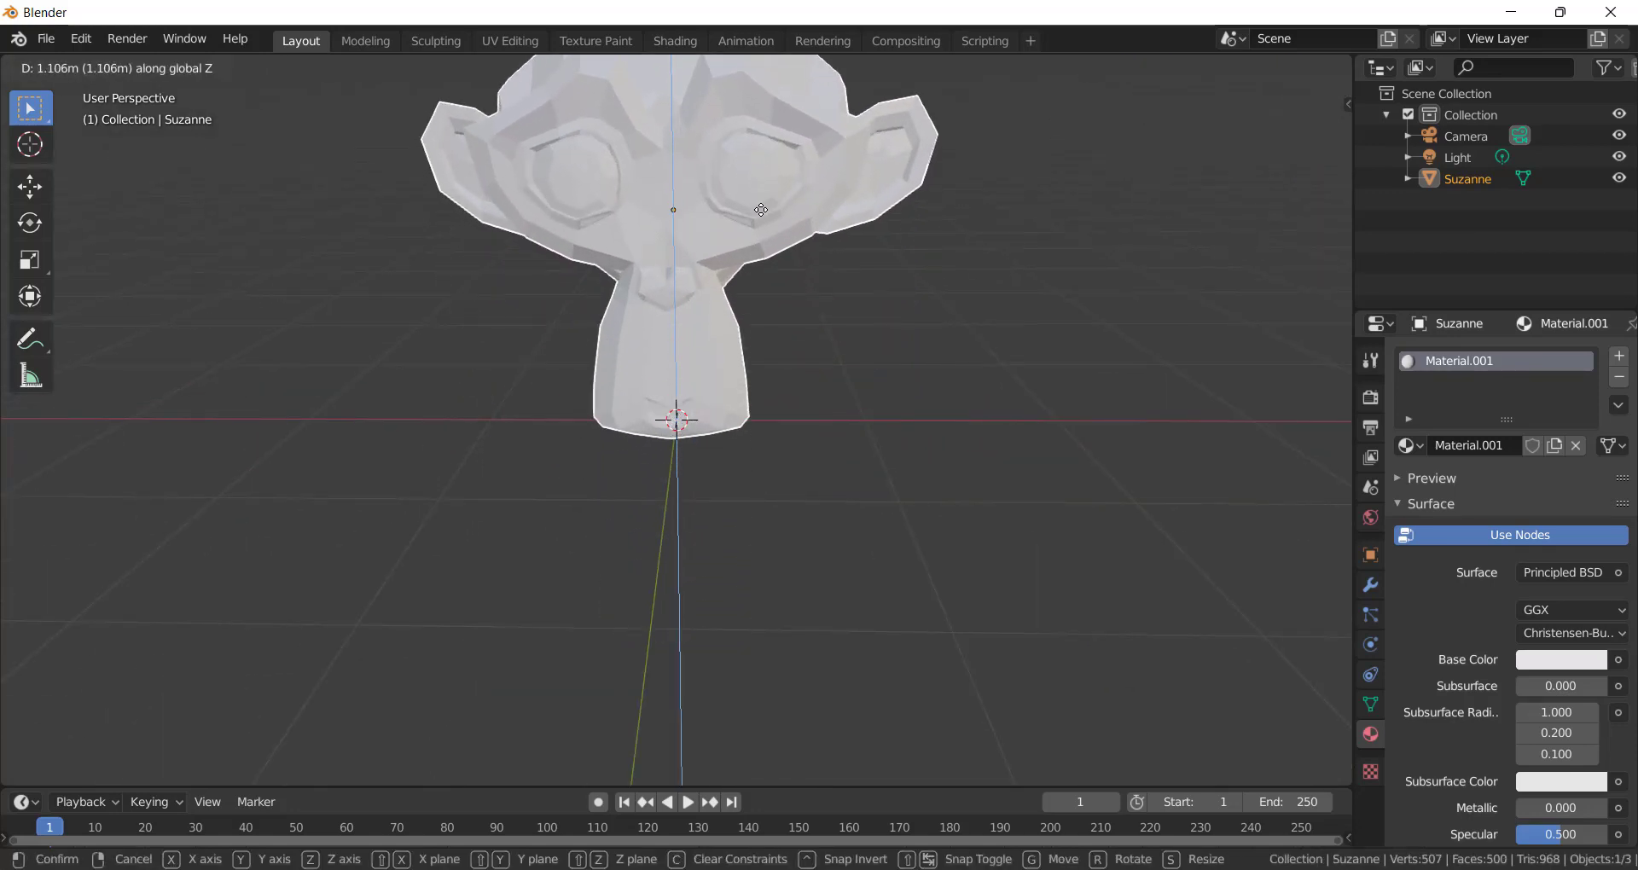
{"action": "left_click", "coordinate": [793, 317]}
{"action": "middle_click_drag", "start_coordinate": [794, 318], "coordinate": [749, 380]}
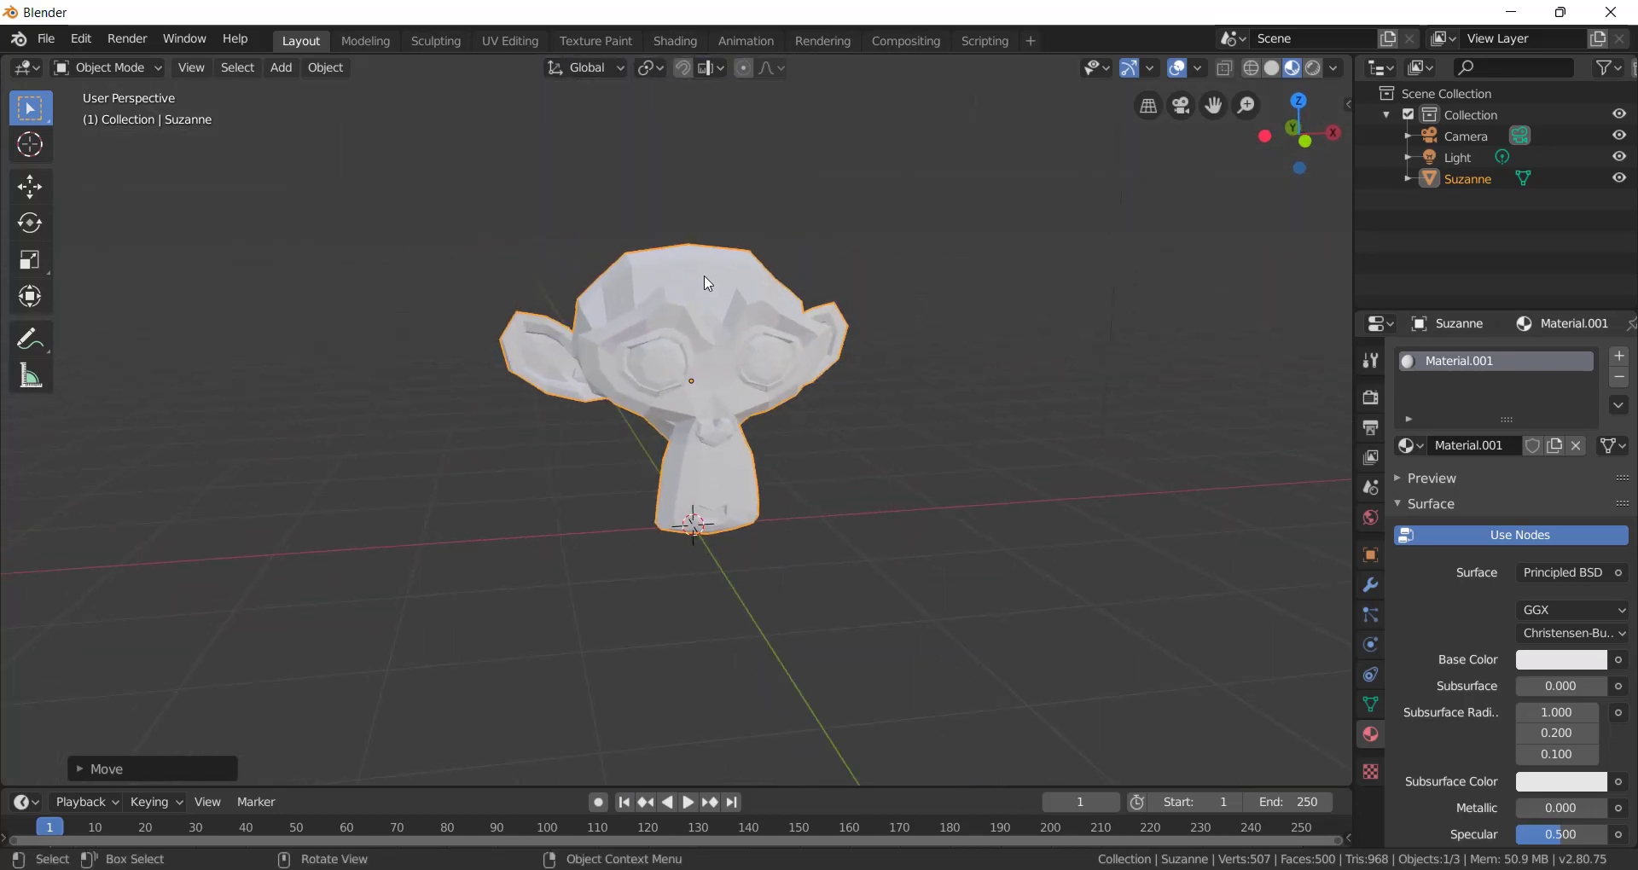
Switch to the Shading workspace and bring the monkey's face into view.
{"action": "left_click", "coordinate": [679, 38]}
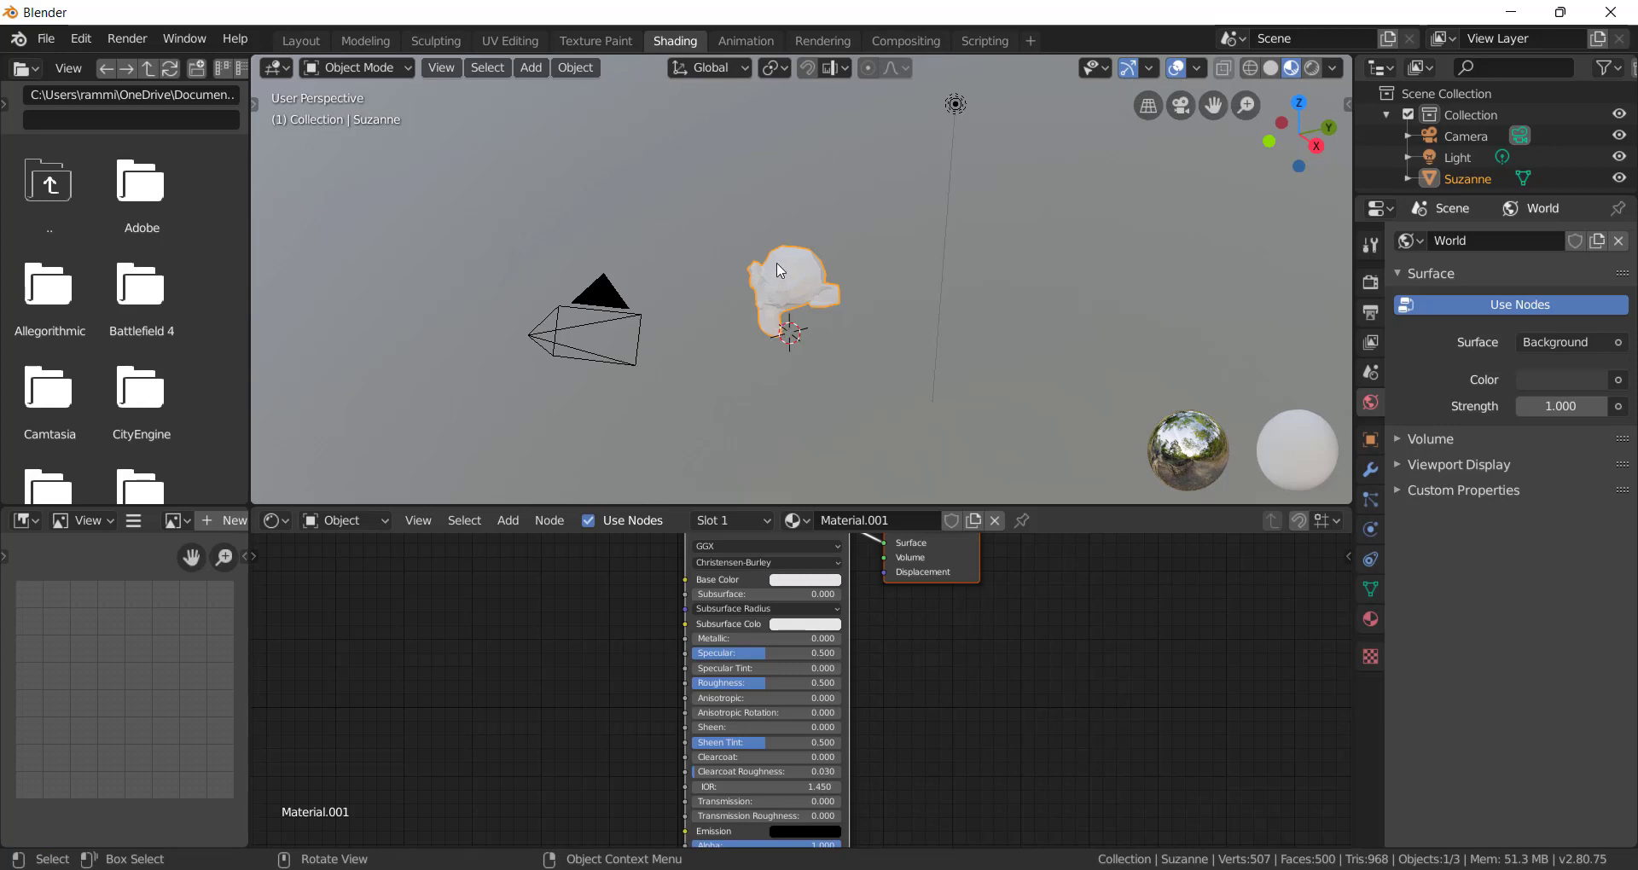
{"action": "middle_click_drag", "start_coordinate": [791, 279], "coordinate": [940, 238]}
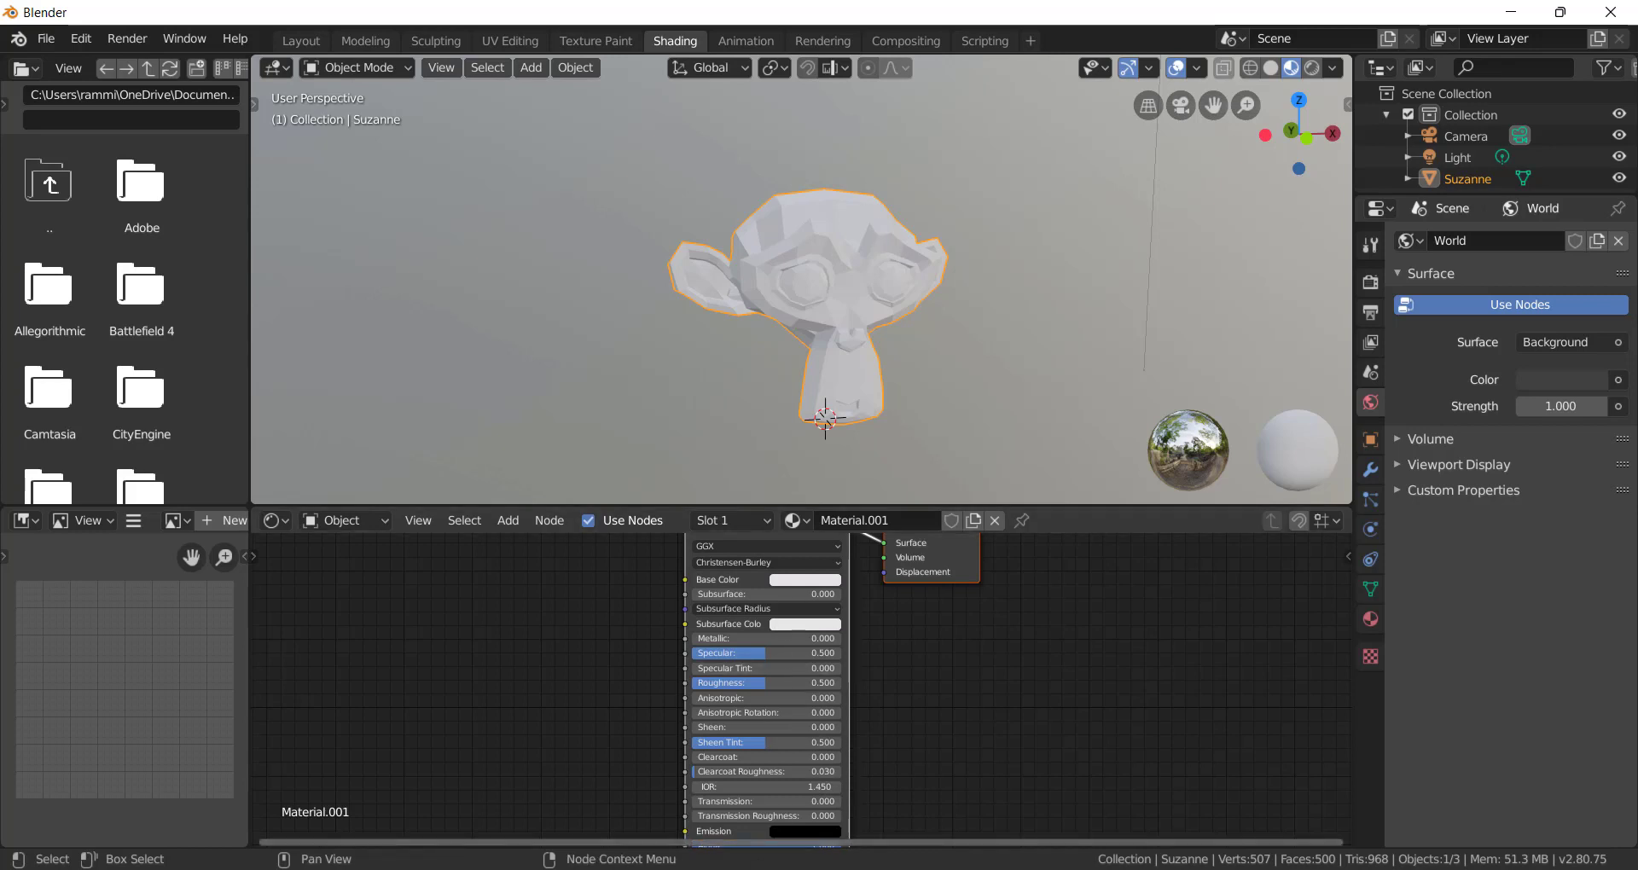
Switch to File Explorer and open the Textures folder on the New Volume (E:) drive.
{"action": "key", "text": "super+e"}
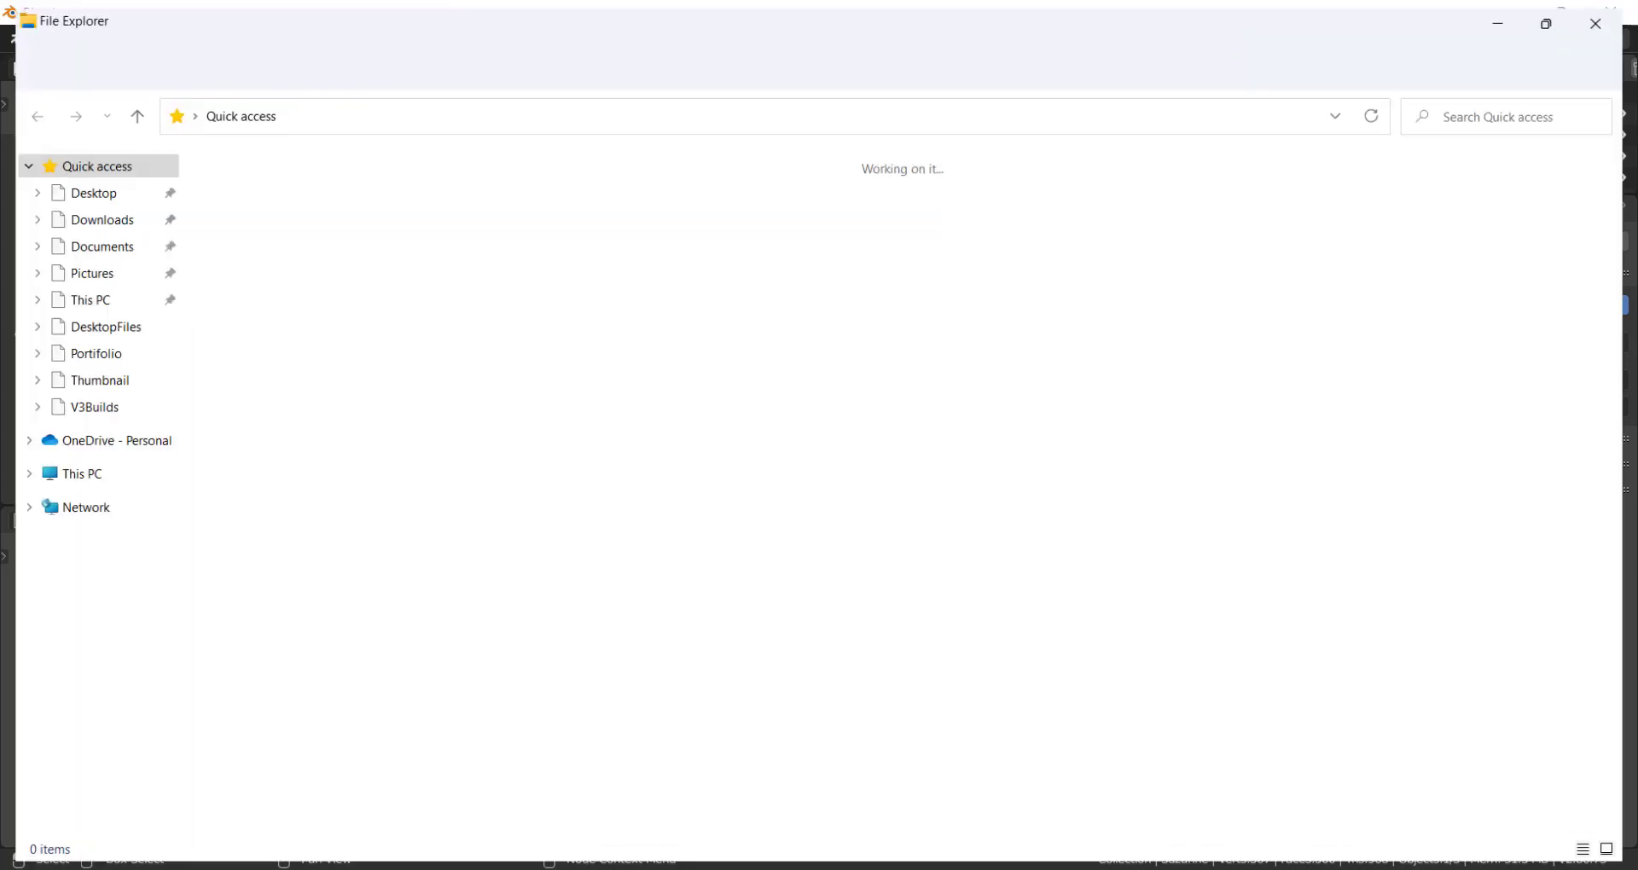
{"action": "left_click", "coordinate": [73, 297]}
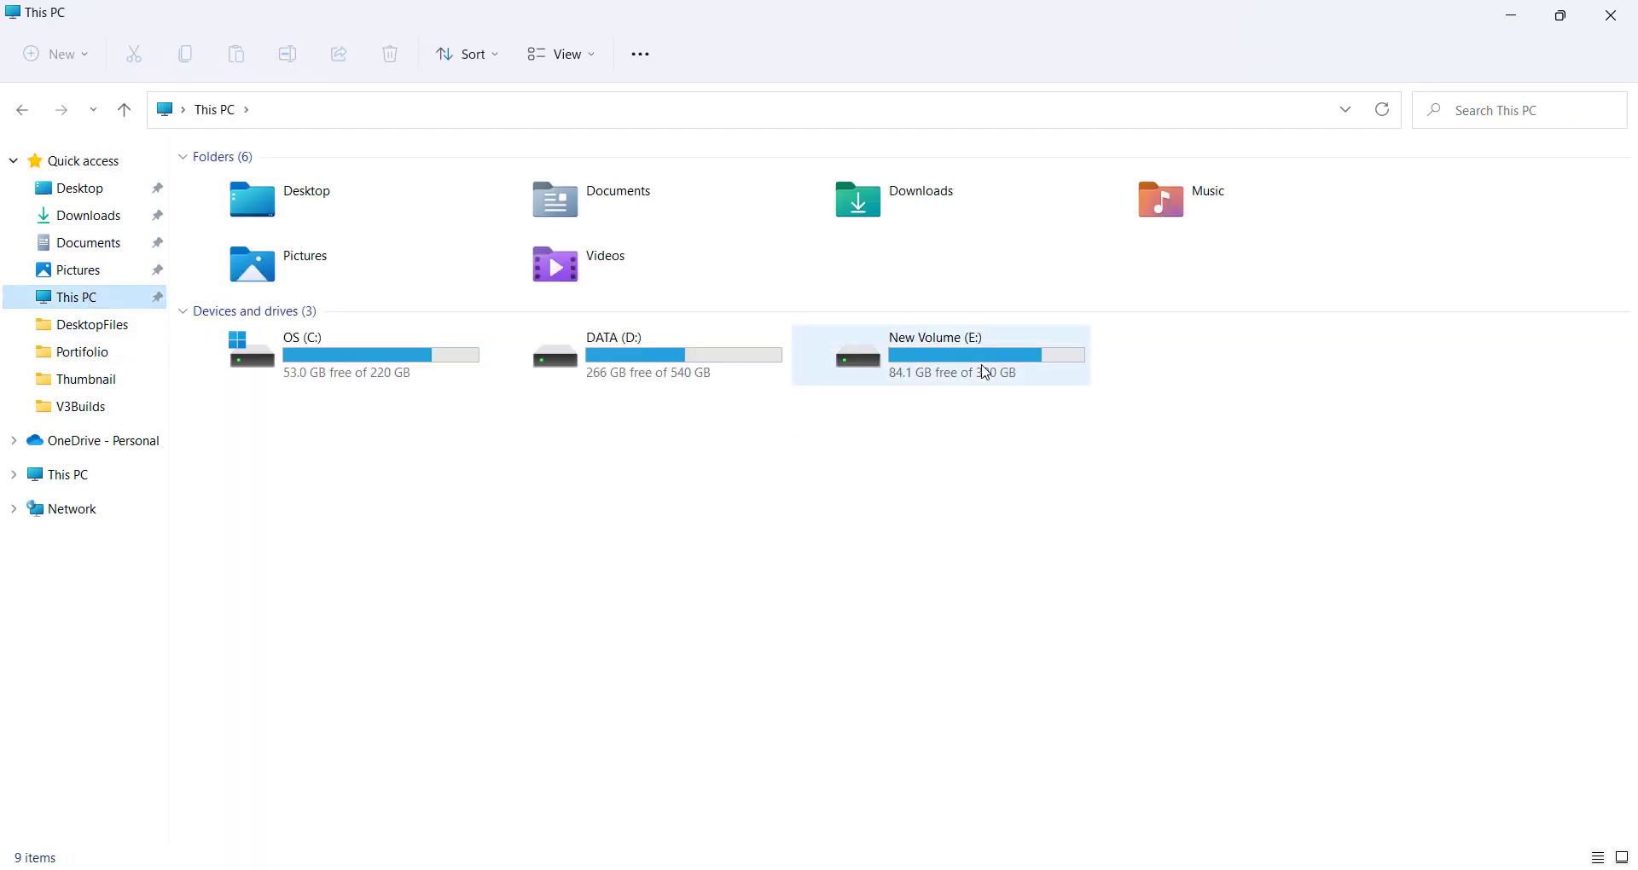
{"action": "double_click", "coordinate": [838, 363]}
{"action": "left_click", "coordinate": [804, 359]}
{"action": "key", "text": "t"}
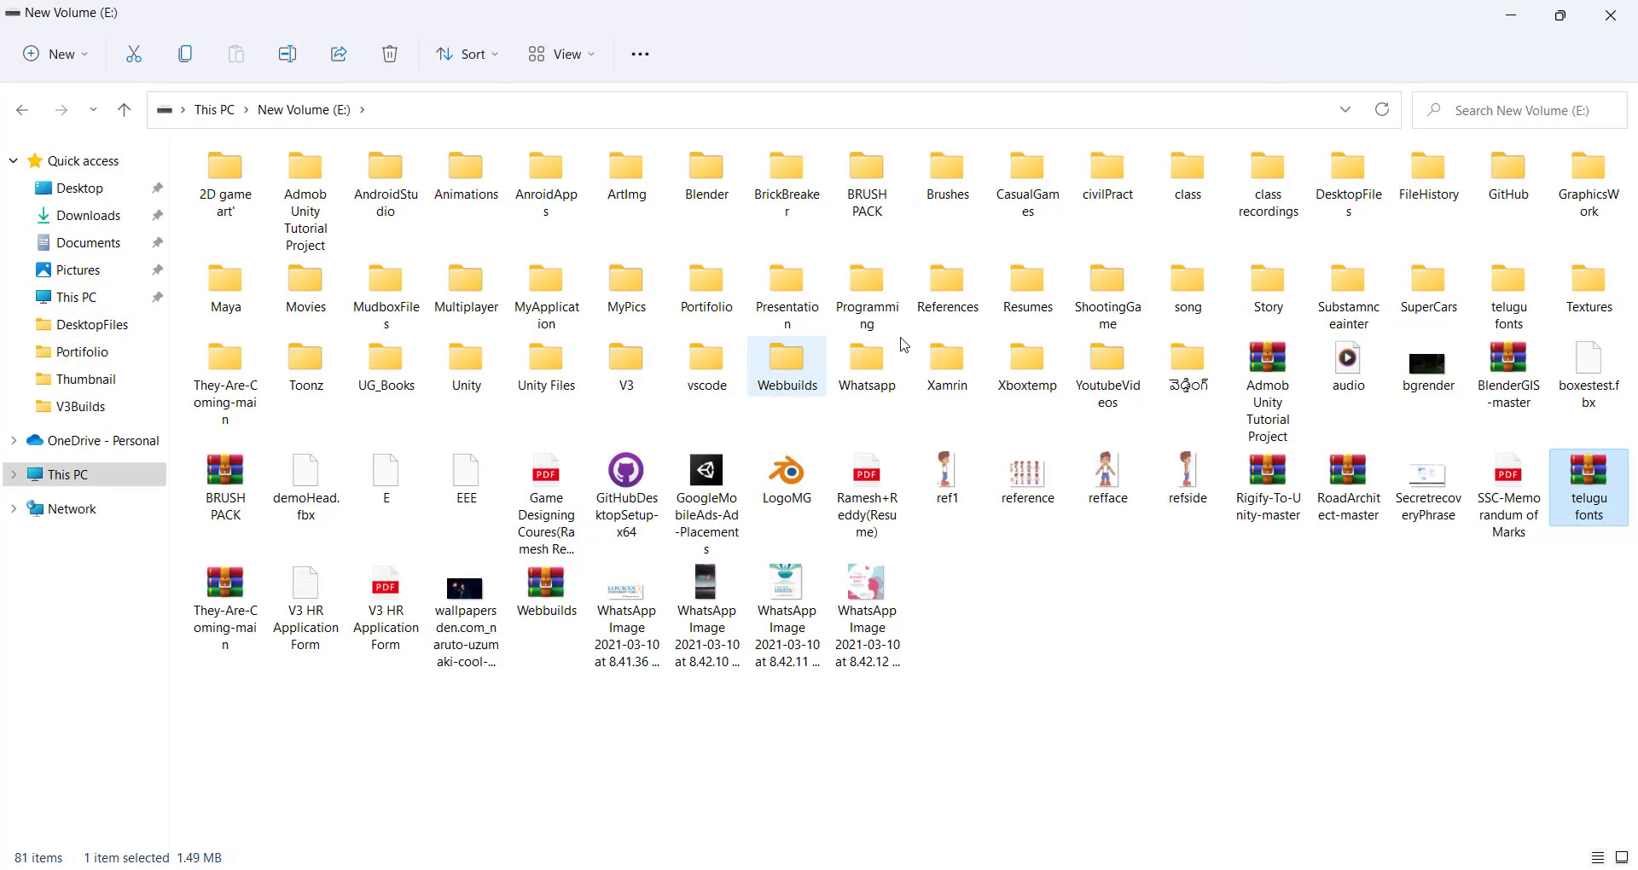
{"action": "left_click", "coordinate": [1238, 287]}
{"action": "key", "text": "t"}
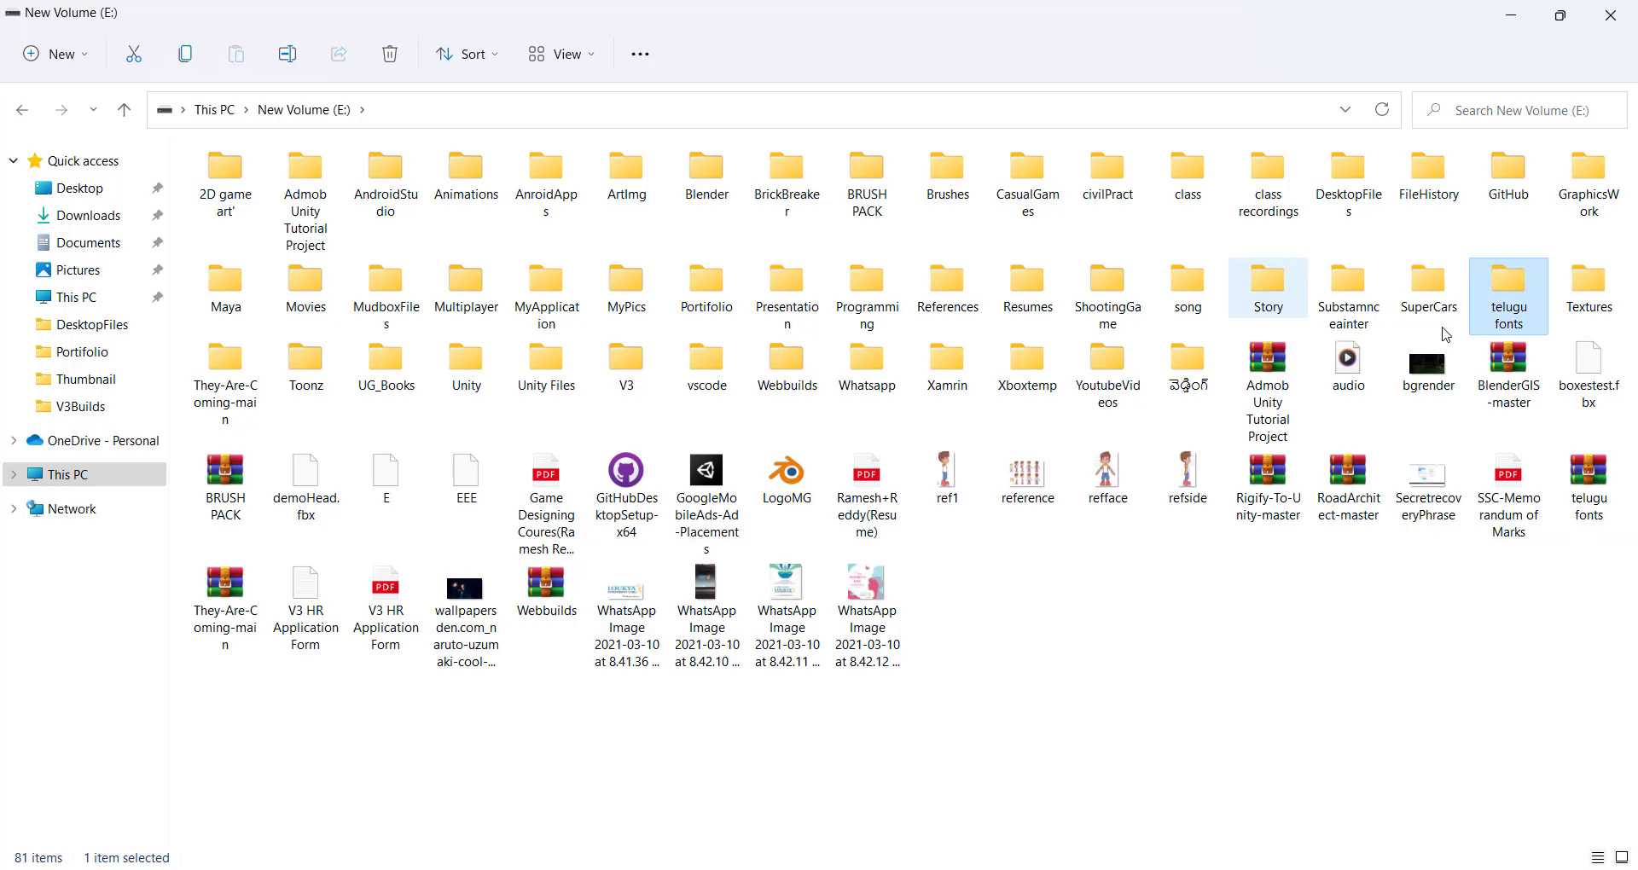
{"action": "double_click", "coordinate": [1580, 298]}
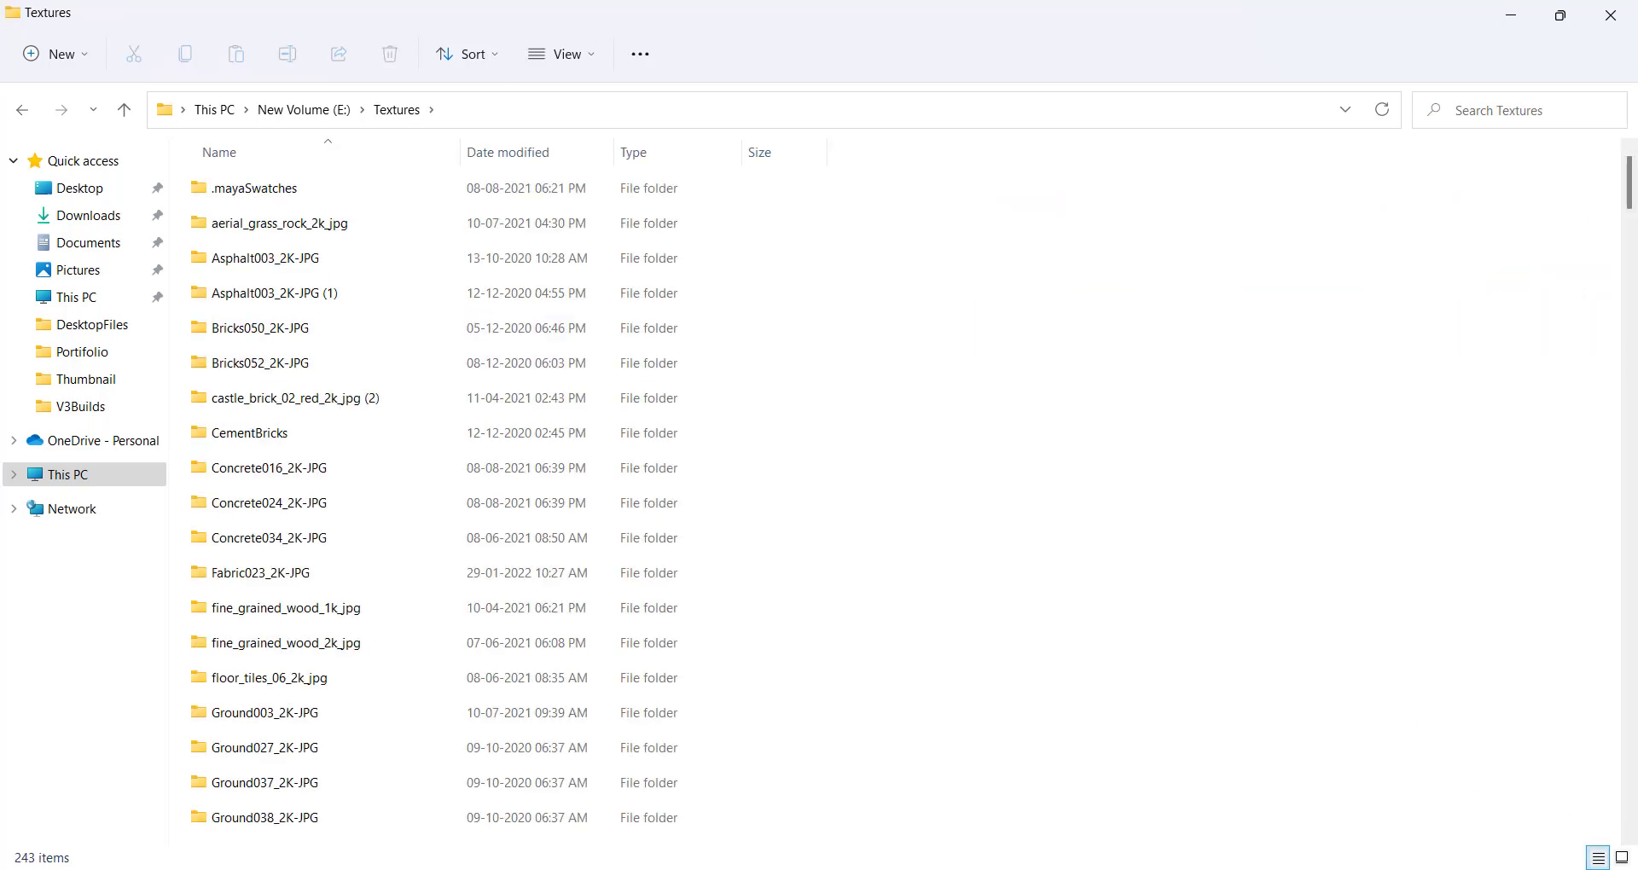
Browse the textures as large thumbnails and open the Rock028_2K-JPG folder.
{"action": "scroll", "coordinate": [621, 726], "scroll_direction": "down", "scroll_amount": 1}
{"action": "scroll", "coordinate": [621, 726], "scroll_direction": "down", "scroll_amount": 6}
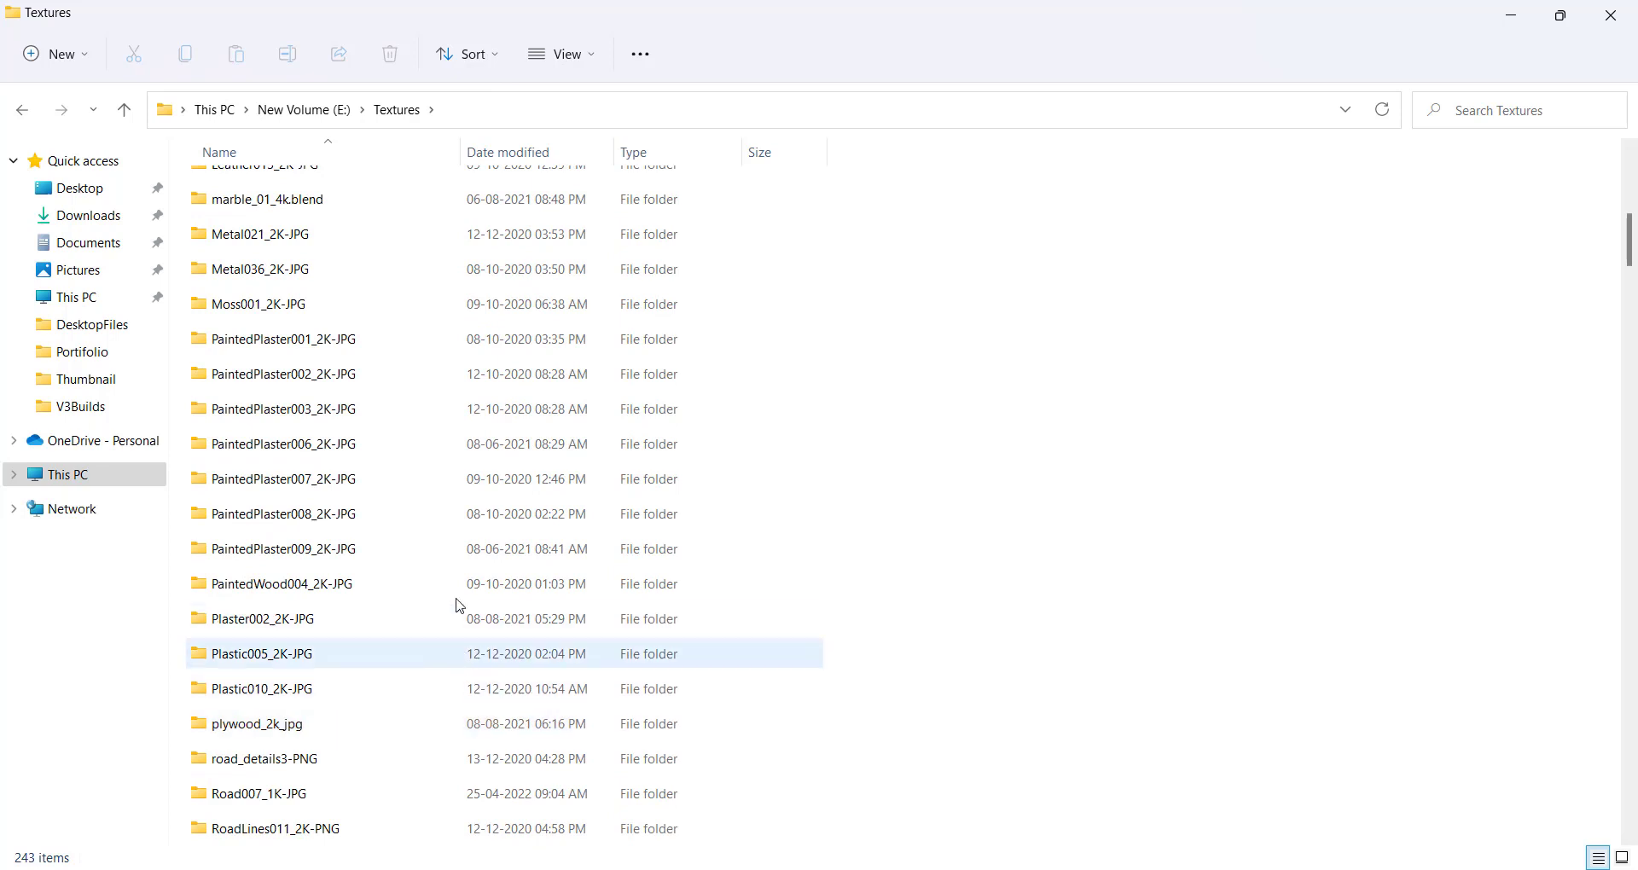
{"action": "left_click", "coordinate": [1624, 860]}
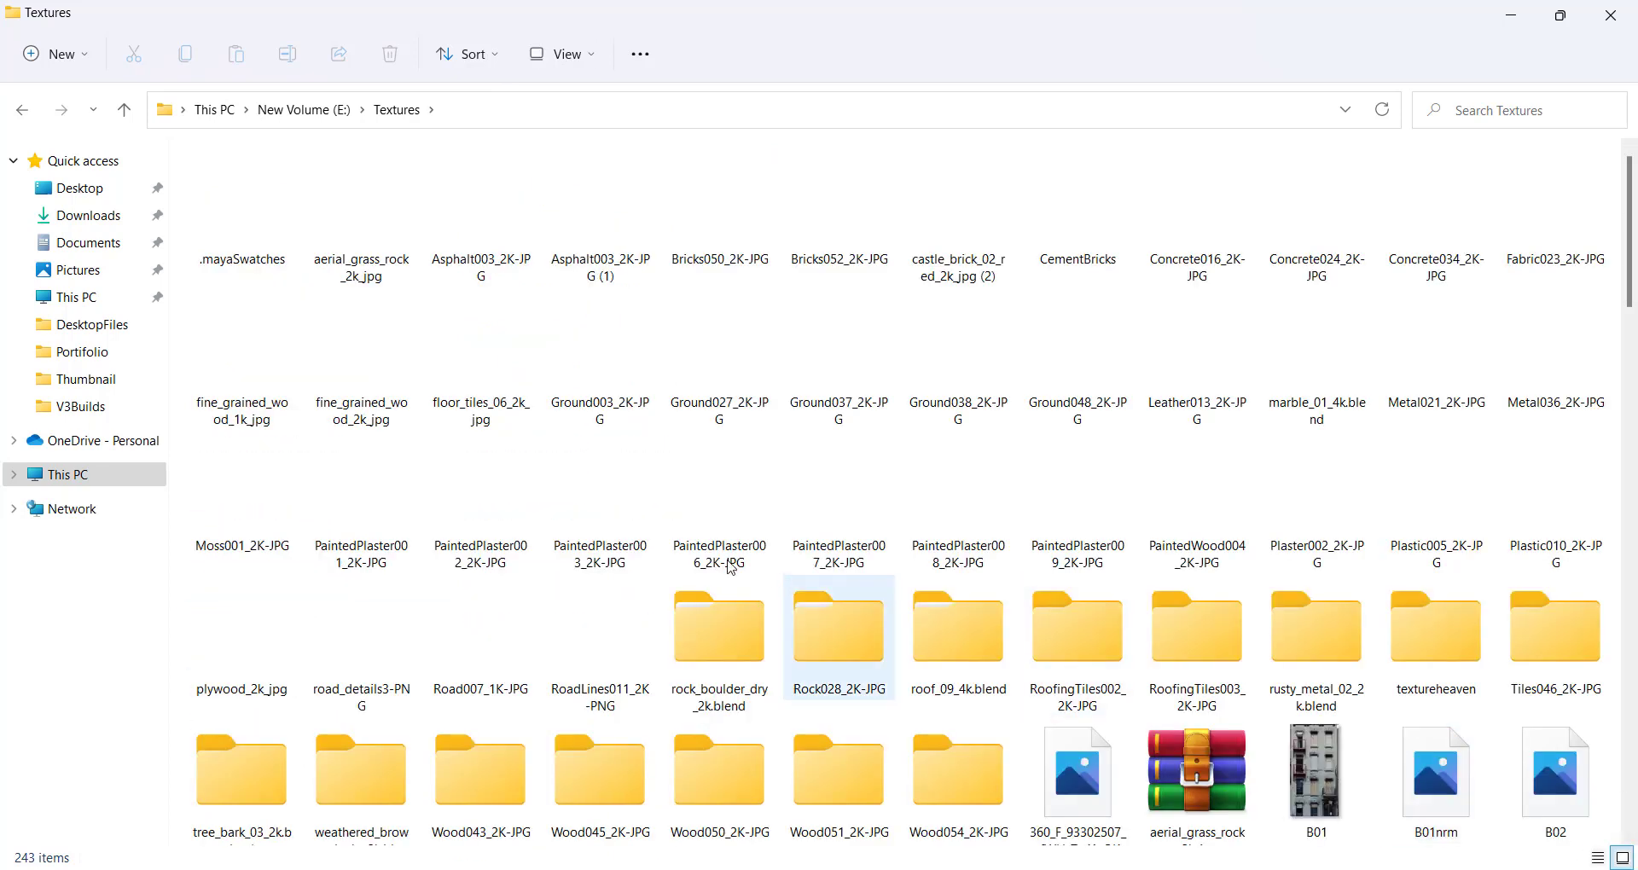
{"action": "scroll", "coordinate": [1186, 663], "scroll_direction": "down", "scroll_amount": 3}
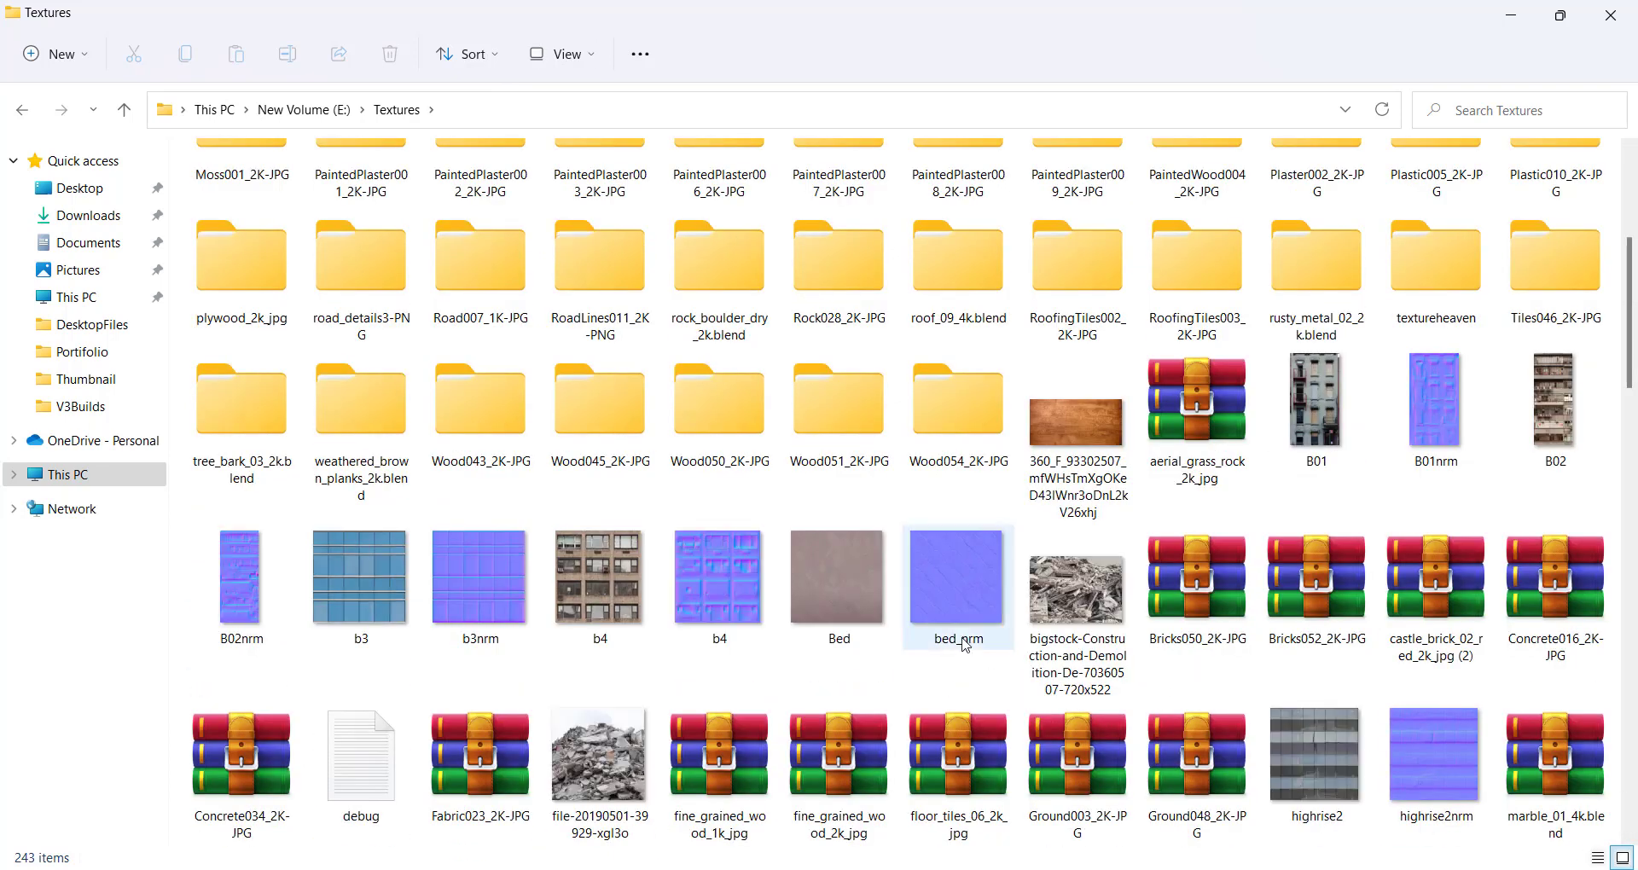
{"action": "scroll", "coordinate": [970, 674], "scroll_direction": "down", "scroll_amount": 9}
{"action": "scroll", "coordinate": [970, 682], "scroll_direction": "up", "scroll_amount": 3}
{"action": "scroll", "coordinate": [970, 683], "scroll_direction": "up", "scroll_amount": 9}
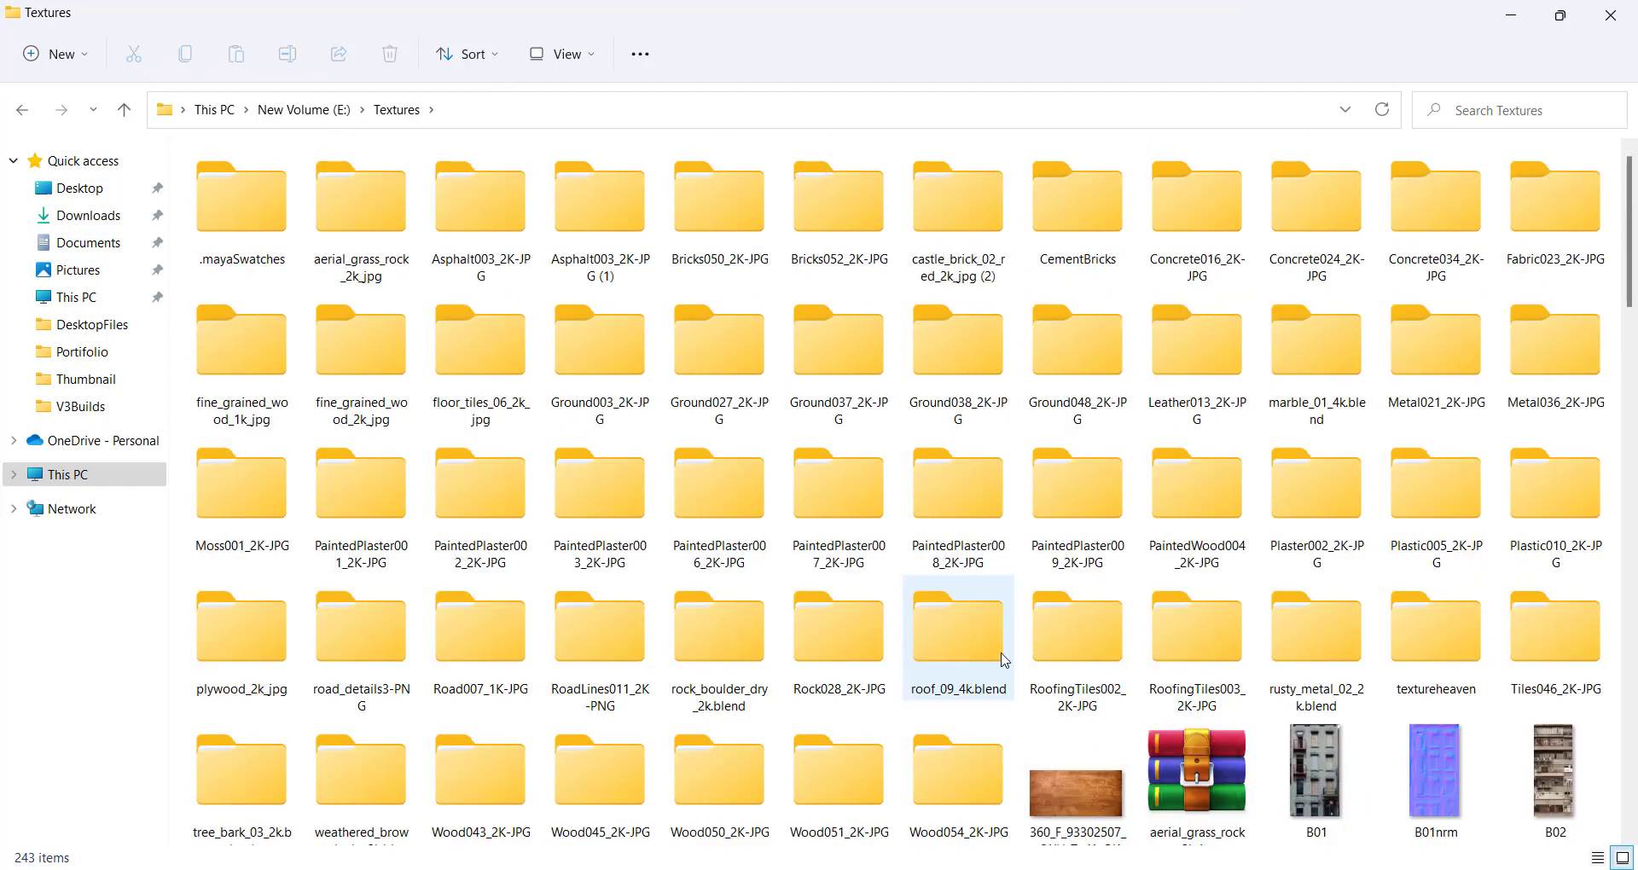
{"action": "double_click", "coordinate": [867, 665]}
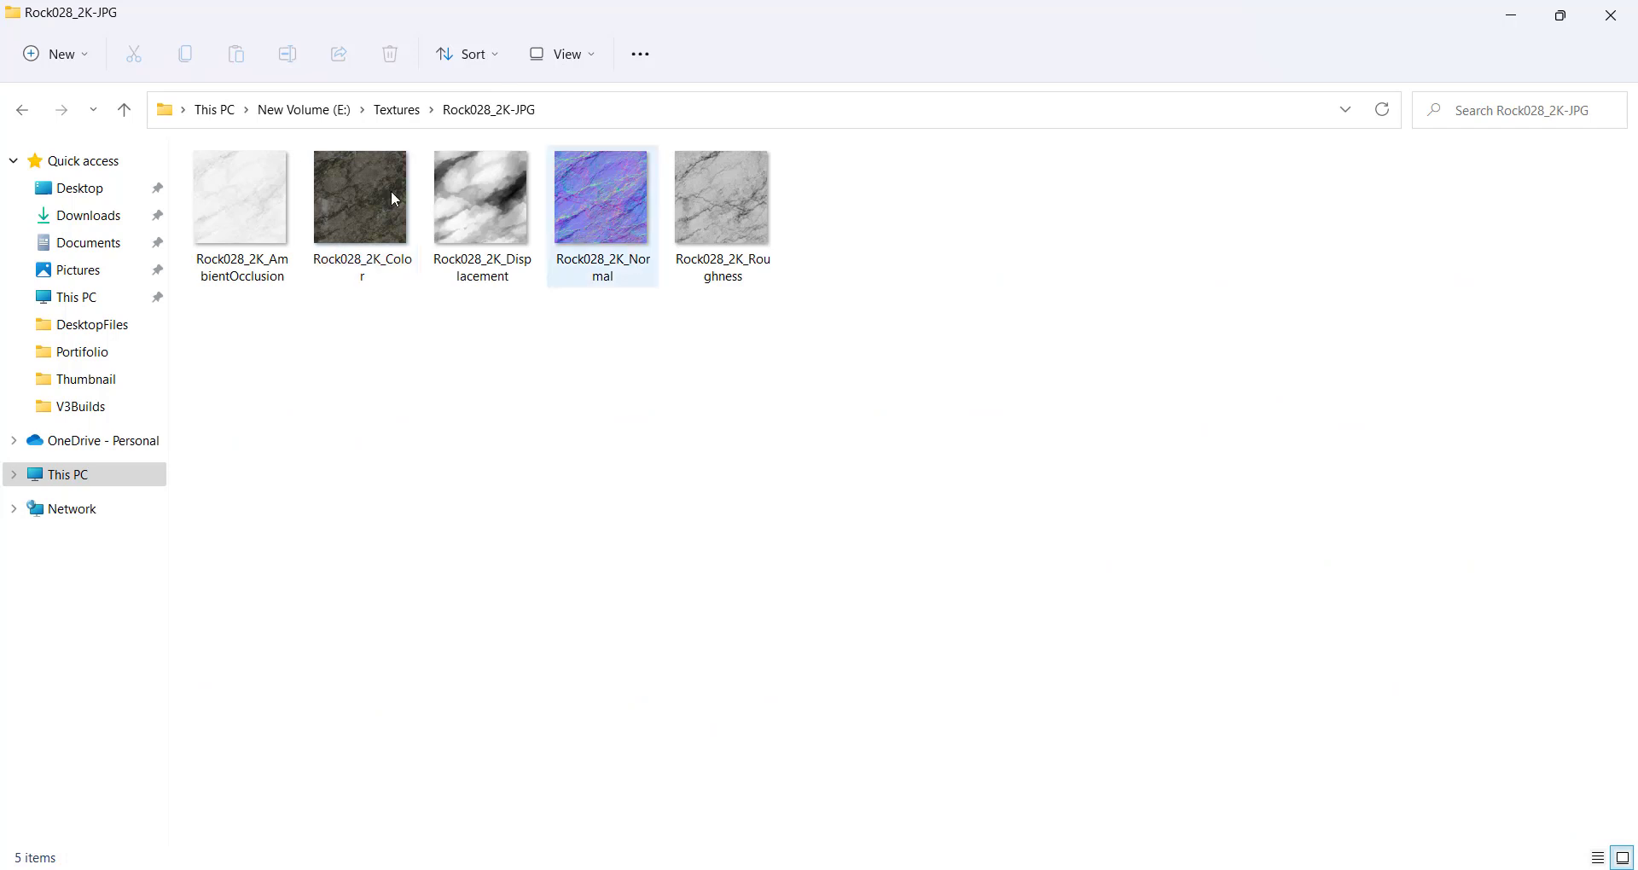
Bring the Rock028_2K Color, Normal and Roughness images into Blender's shader editor as image texture nodes, and minimize File Explorer.
{"action": "left_click", "coordinate": [1583, 12]}
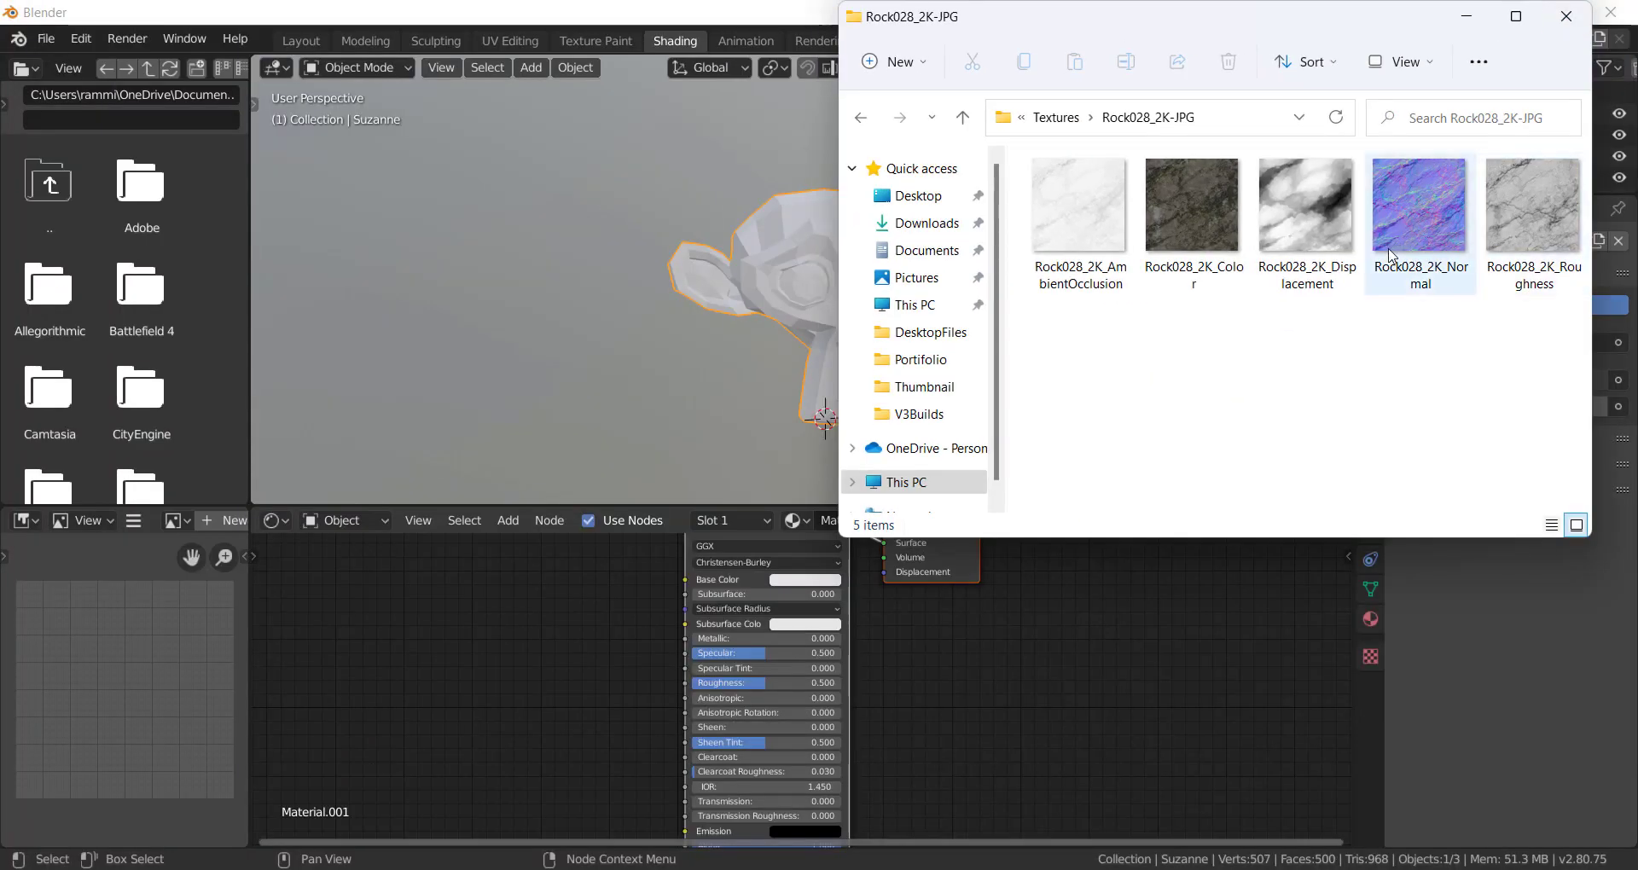
{"action": "left_click_drag", "start_coordinate": [1199, 231], "coordinate": [439, 568]}
{"action": "left_click_drag", "start_coordinate": [1406, 237], "coordinate": [483, 791]}
{"action": "left_click_drag", "start_coordinate": [1529, 257], "coordinate": [323, 740]}
{"action": "left_click", "coordinate": [1474, 17]}
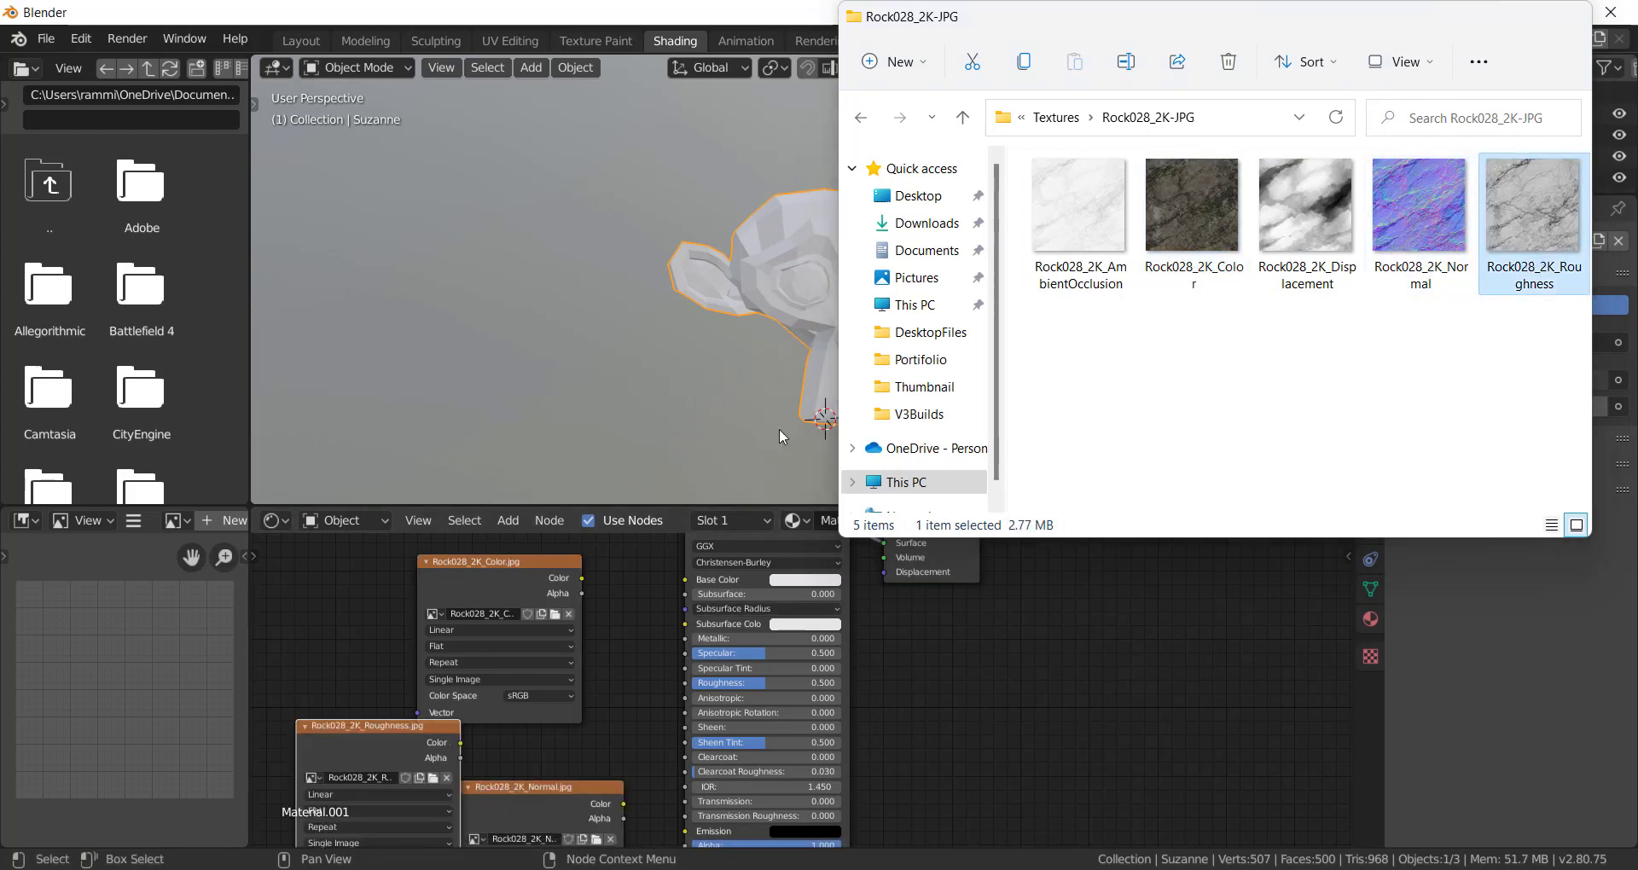
Delete the Roughness image node and connect the Rock028_2K_Color image's Color output to the Principled BSDF's Base Color.
{"action": "key", "text": "x"}
{"action": "scroll", "coordinate": [503, 707], "scroll_direction": "down", "scroll_amount": 3}
{"action": "middle_click_drag", "start_coordinate": [479, 703], "coordinate": [691, 669]}
{"action": "middle_click_drag", "start_coordinate": [754, 598], "coordinate": [699, 615]}
{"action": "left_click_drag", "start_coordinate": [727, 597], "coordinate": [816, 600]}
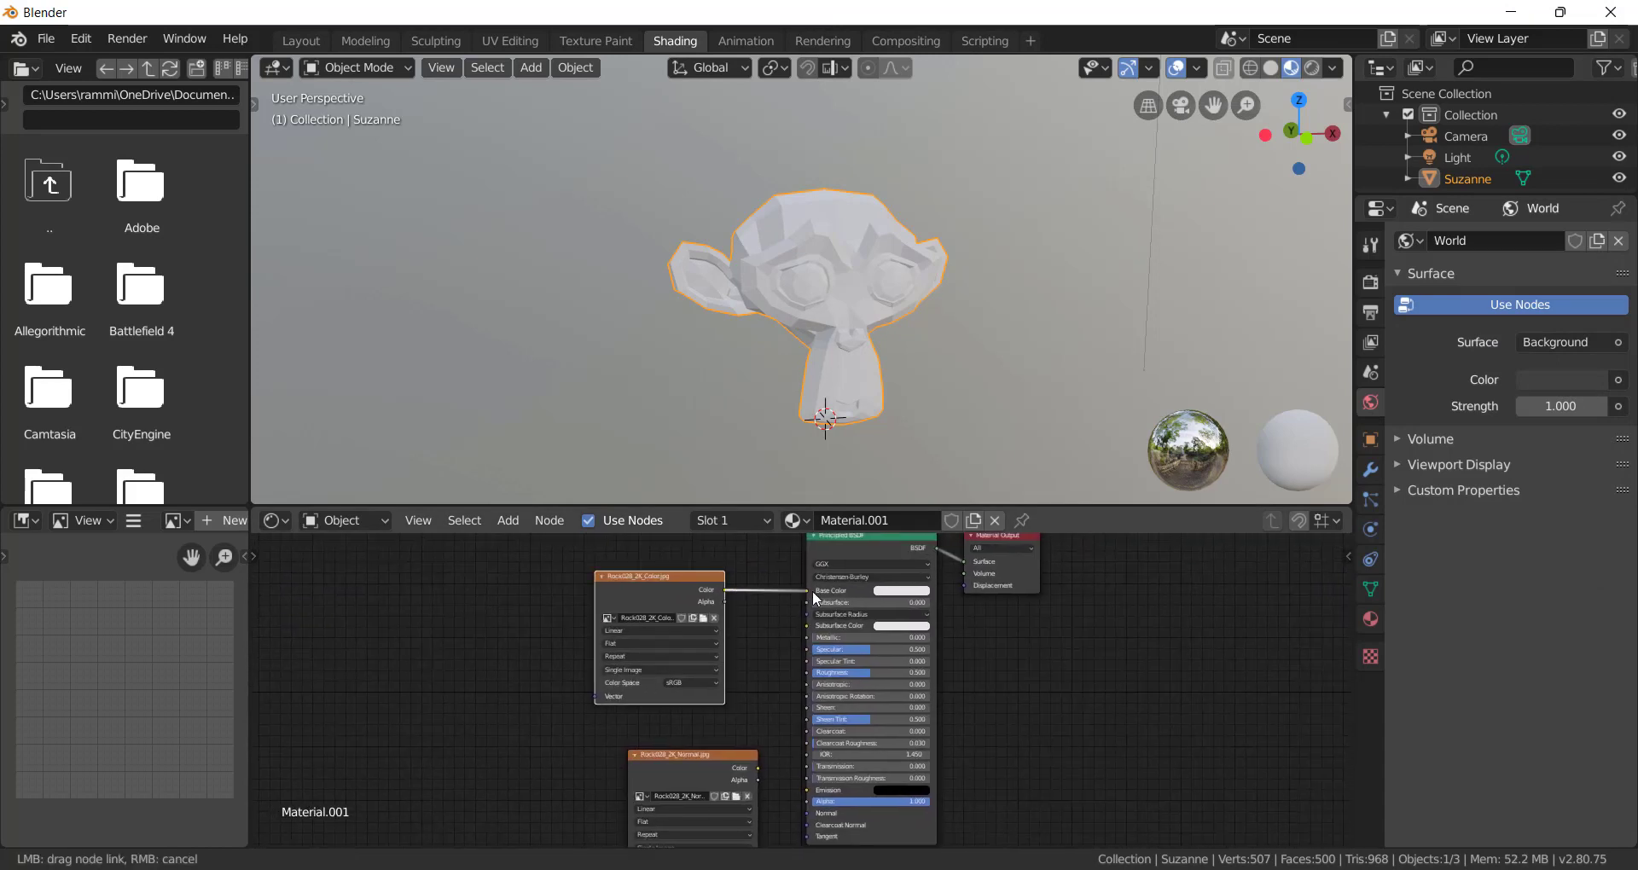
Move the Rock028_2K_Normal image node away from the Principled BSDF and set its color space to Non-Color.
{"action": "middle_click_drag", "start_coordinate": [710, 758], "coordinate": [741, 688]}
{"action": "left_click_drag", "start_coordinate": [741, 688], "coordinate": [569, 666]}
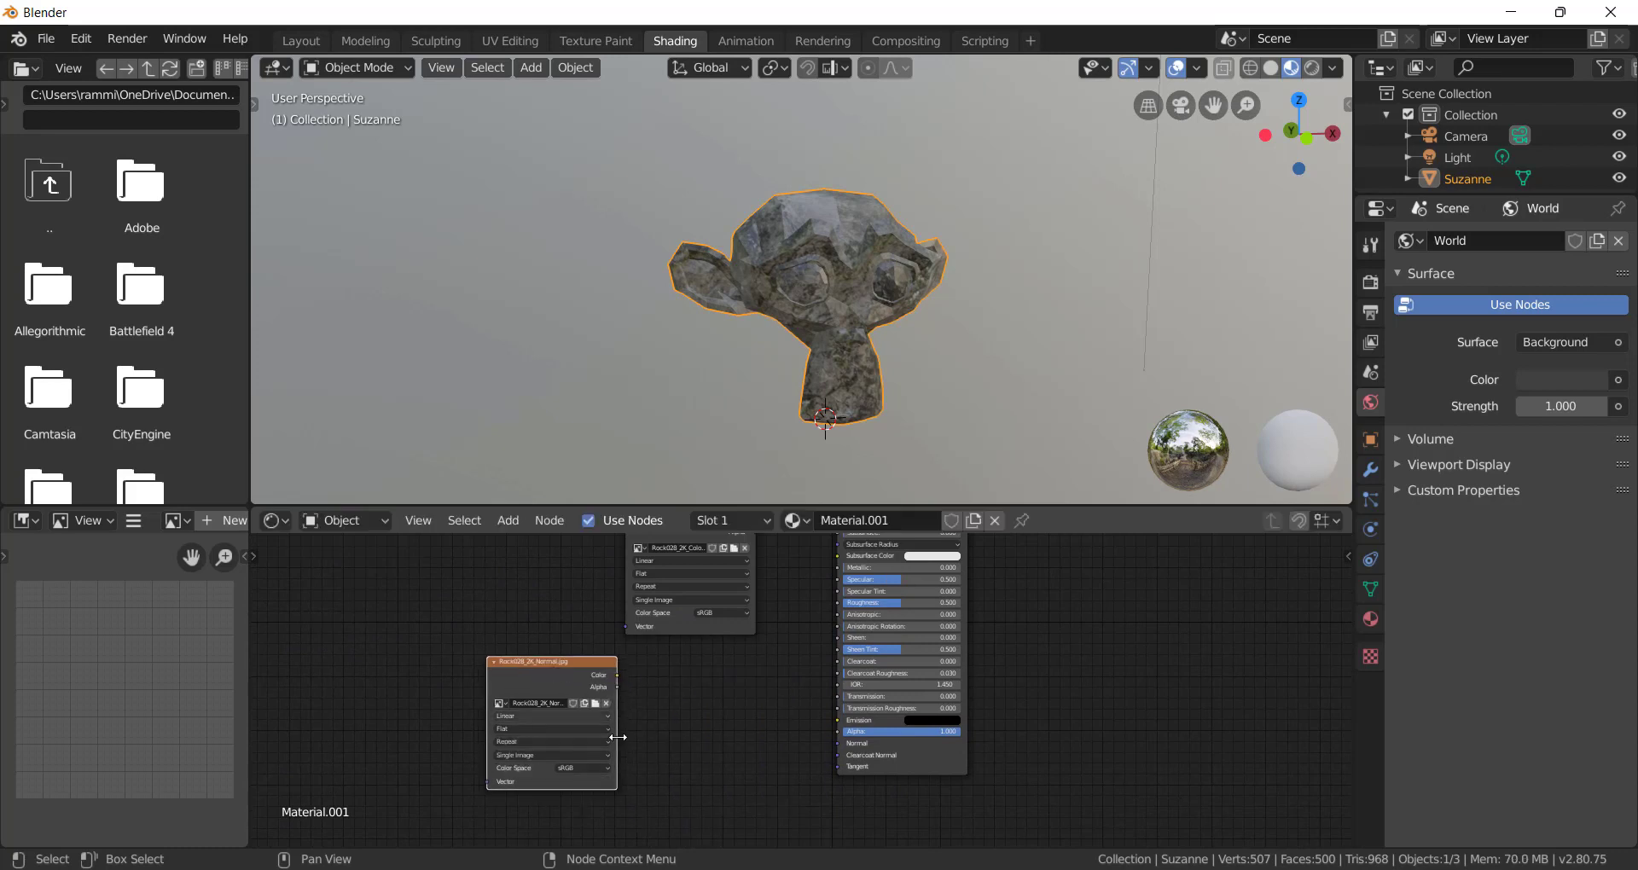
{"action": "left_click", "coordinate": [570, 768]}
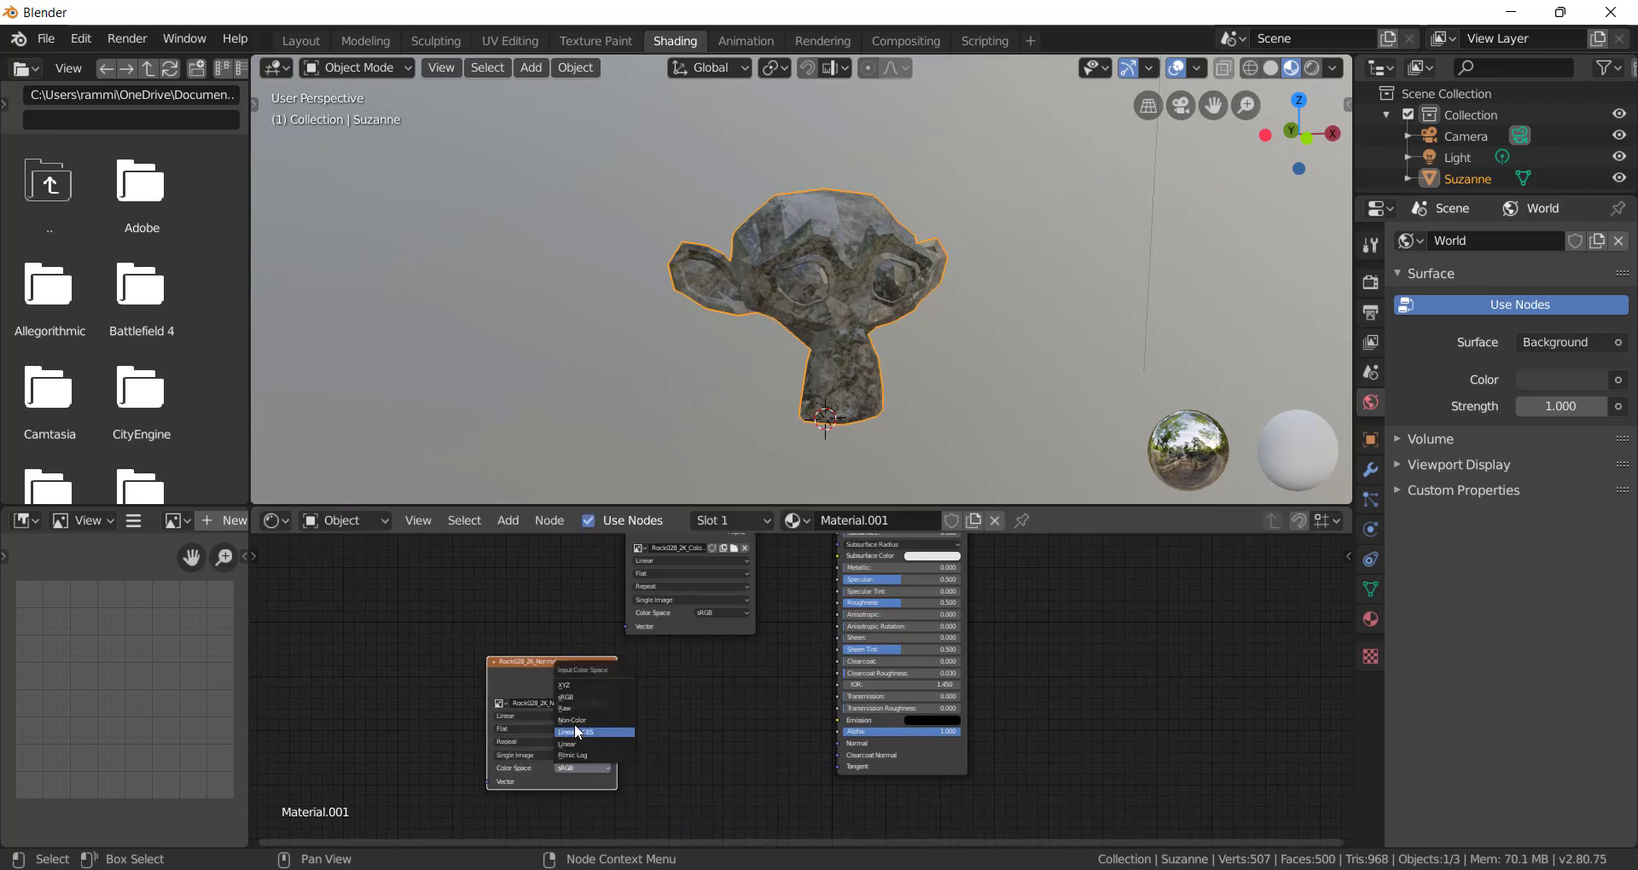
{"action": "left_click", "coordinate": [576, 720]}
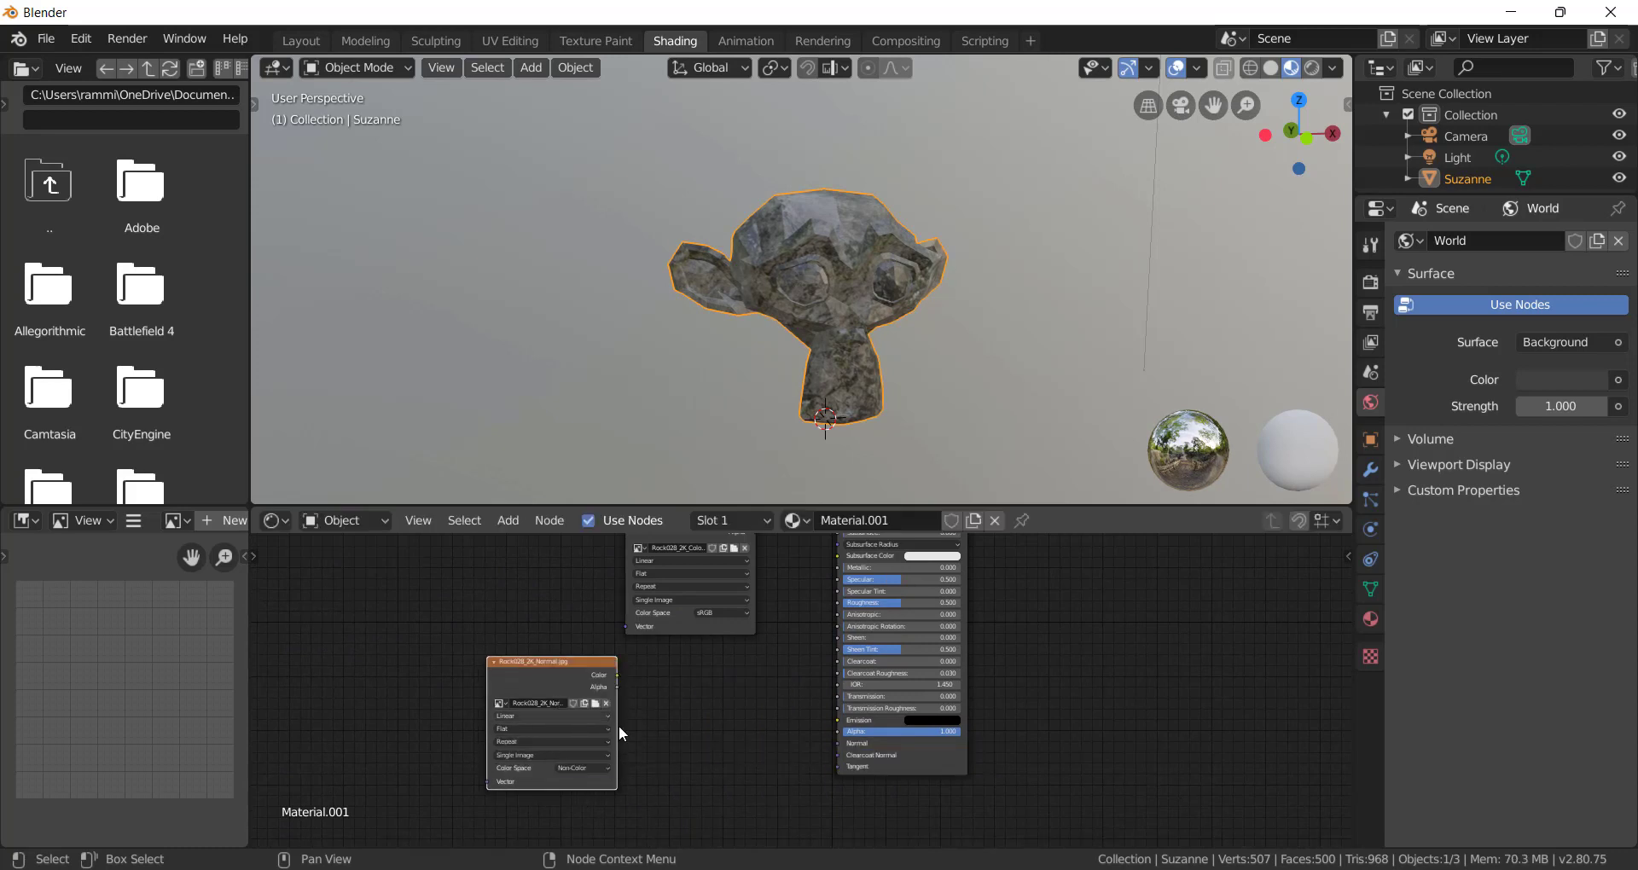
Add a Normal Map node between the Normal image node and the Principled BSDF.
{"action": "key", "text": "shift+a"}
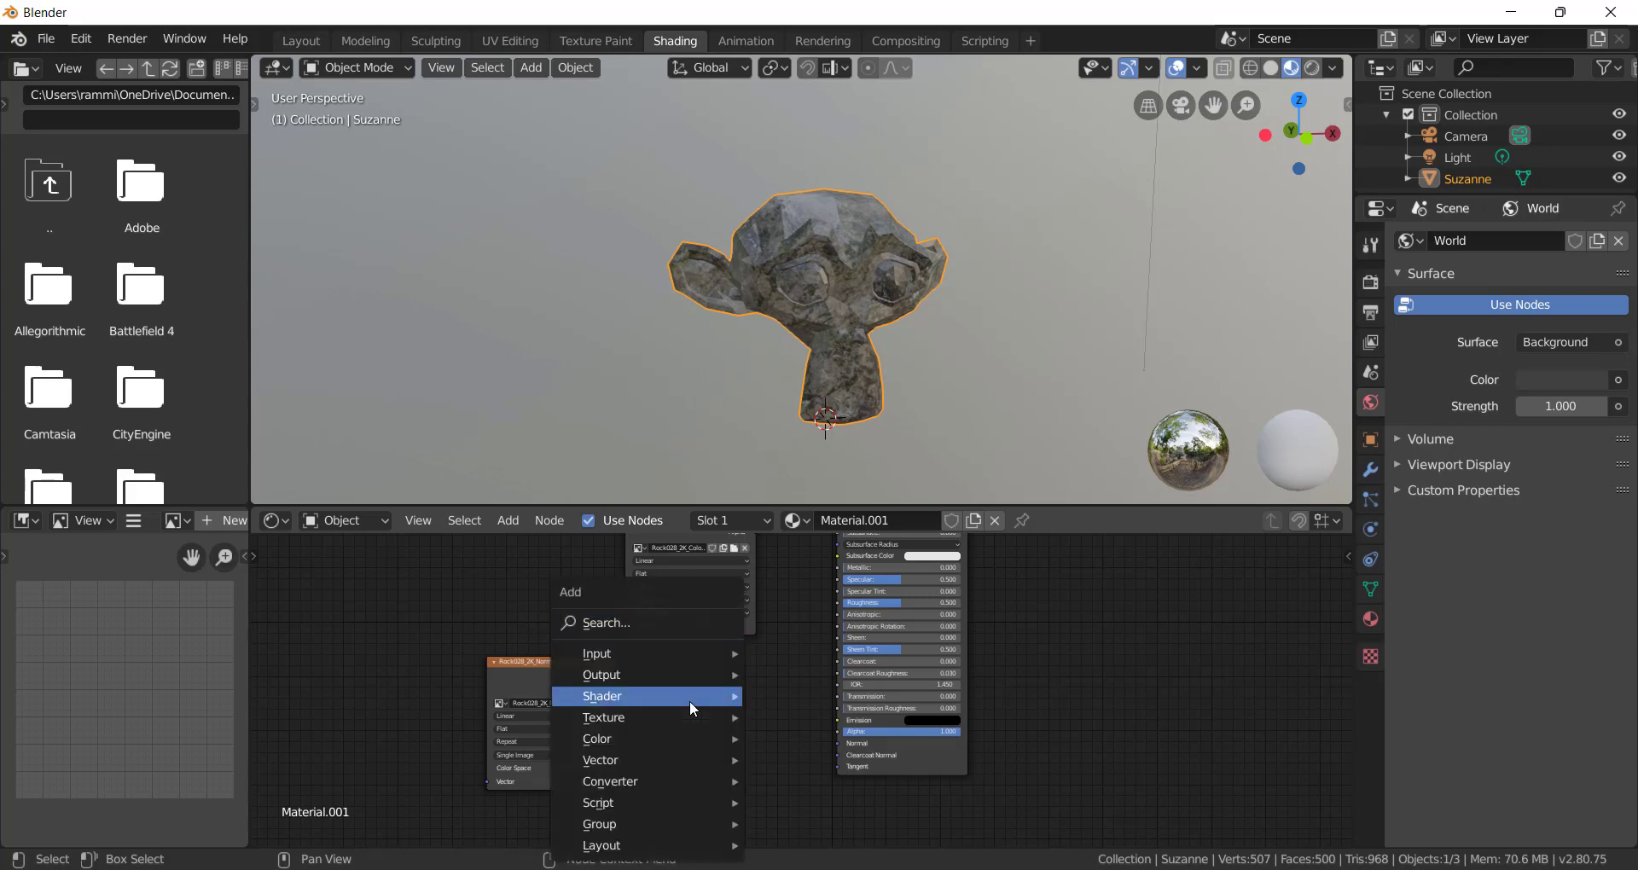
{"action": "mouse_move", "coordinate": [690, 698]}
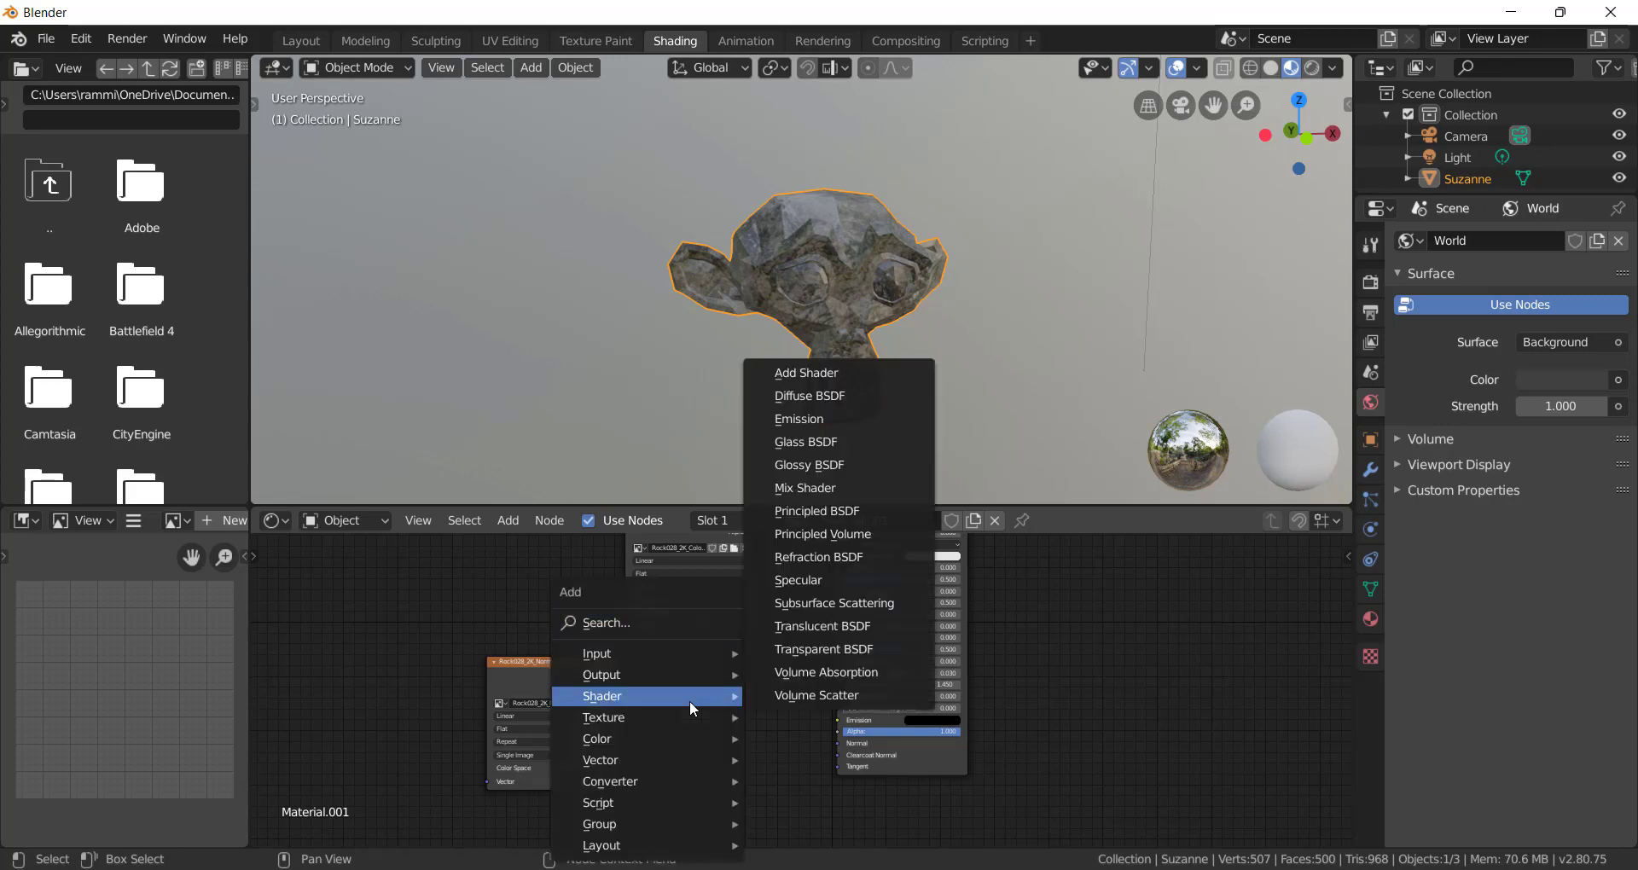
{"action": "left_click", "coordinate": [669, 621]}
{"action": "type", "text": "no"}
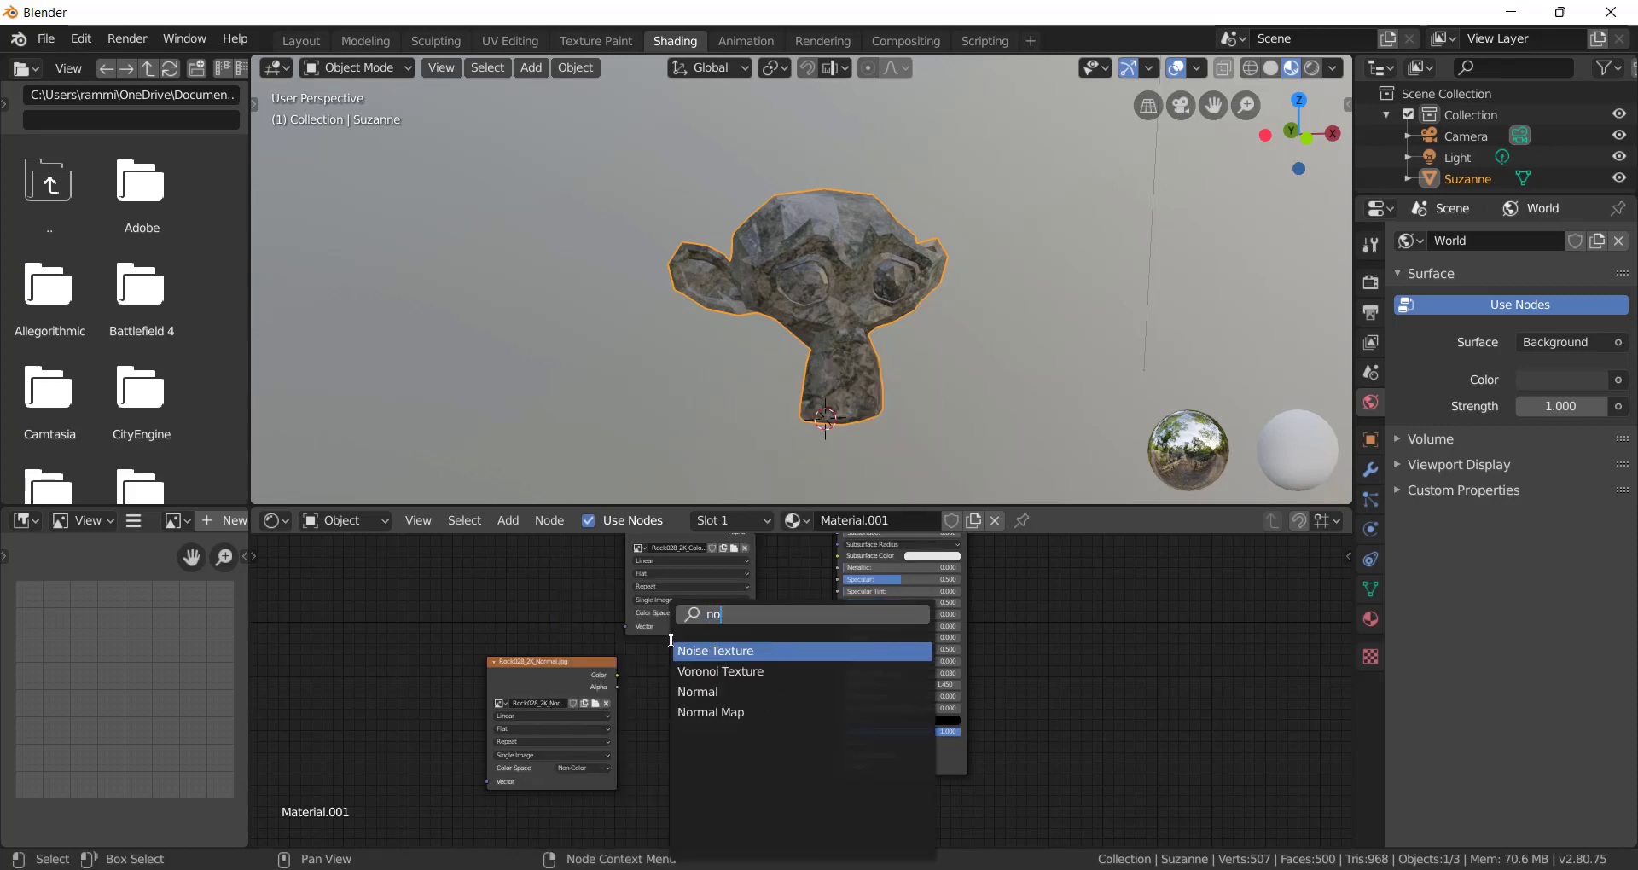
{"action": "left_click", "coordinate": [721, 712]}
{"action": "left_click", "coordinate": [706, 684]}
Connect the Normal image's Color output to the Normal Map's Strength input, and the Normal Map's output to the Principled BSDF's Normal input.
{"action": "mouse_move", "coordinate": [616, 671]}
{"action": "left_mouse_down"}
{"action": "mouse_move", "coordinate": [718, 756]}
{"action": "mouse_move", "coordinate": [710, 746]}
{"action": "left_mouse_up"}
{"action": "left_click_drag", "start_coordinate": [788, 703], "coordinate": [847, 751]}
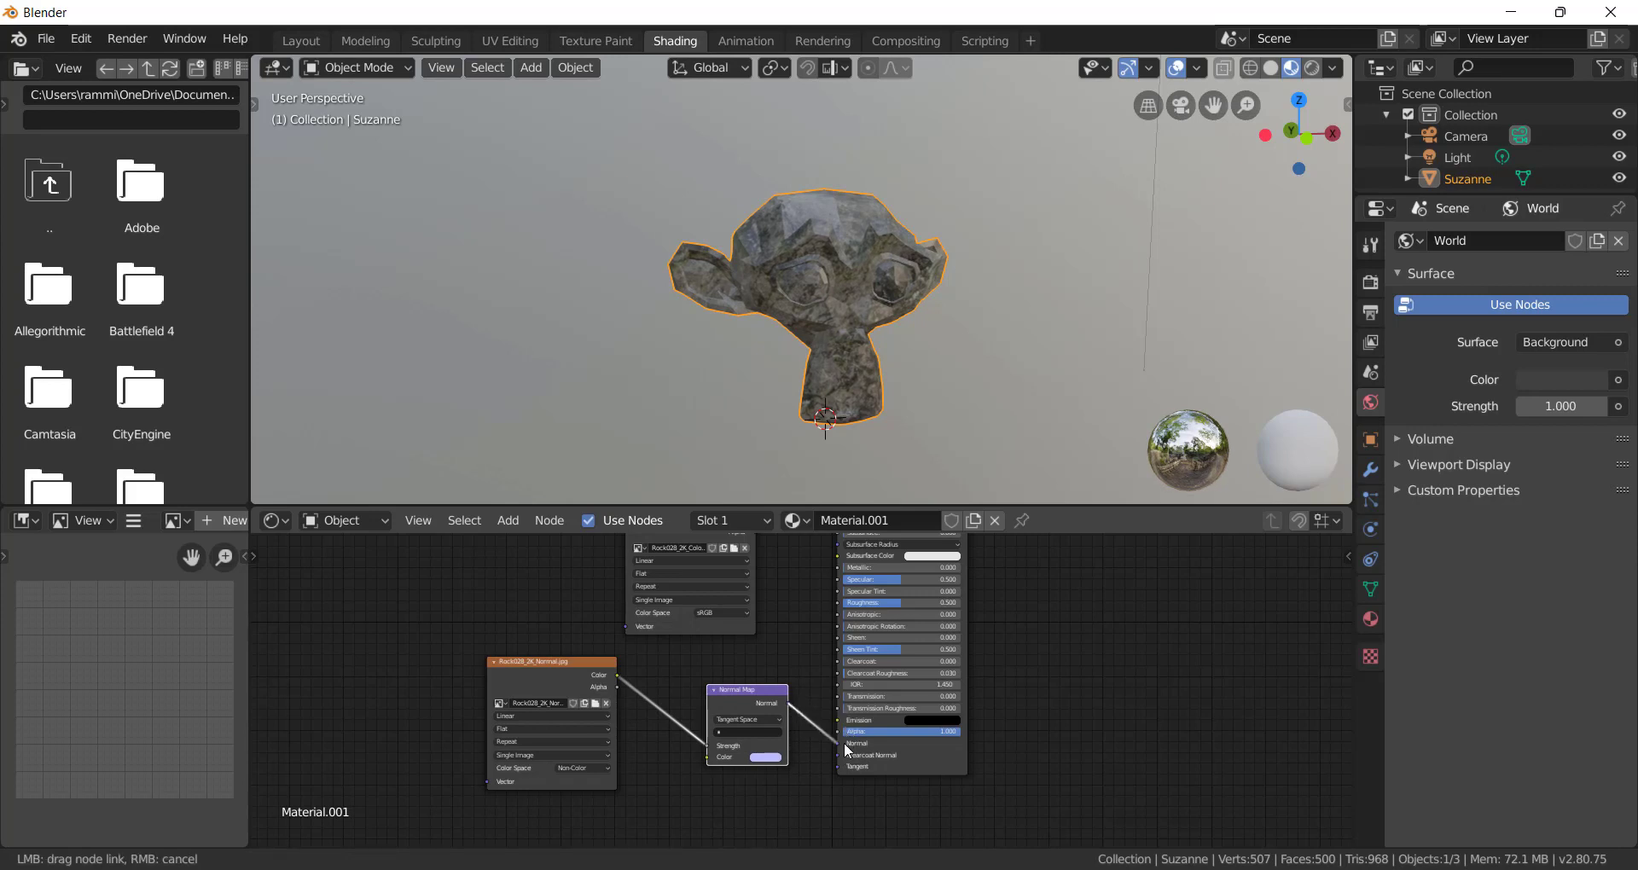
{"action": "left_click_drag", "start_coordinate": [890, 655], "coordinate": [890, 655]}
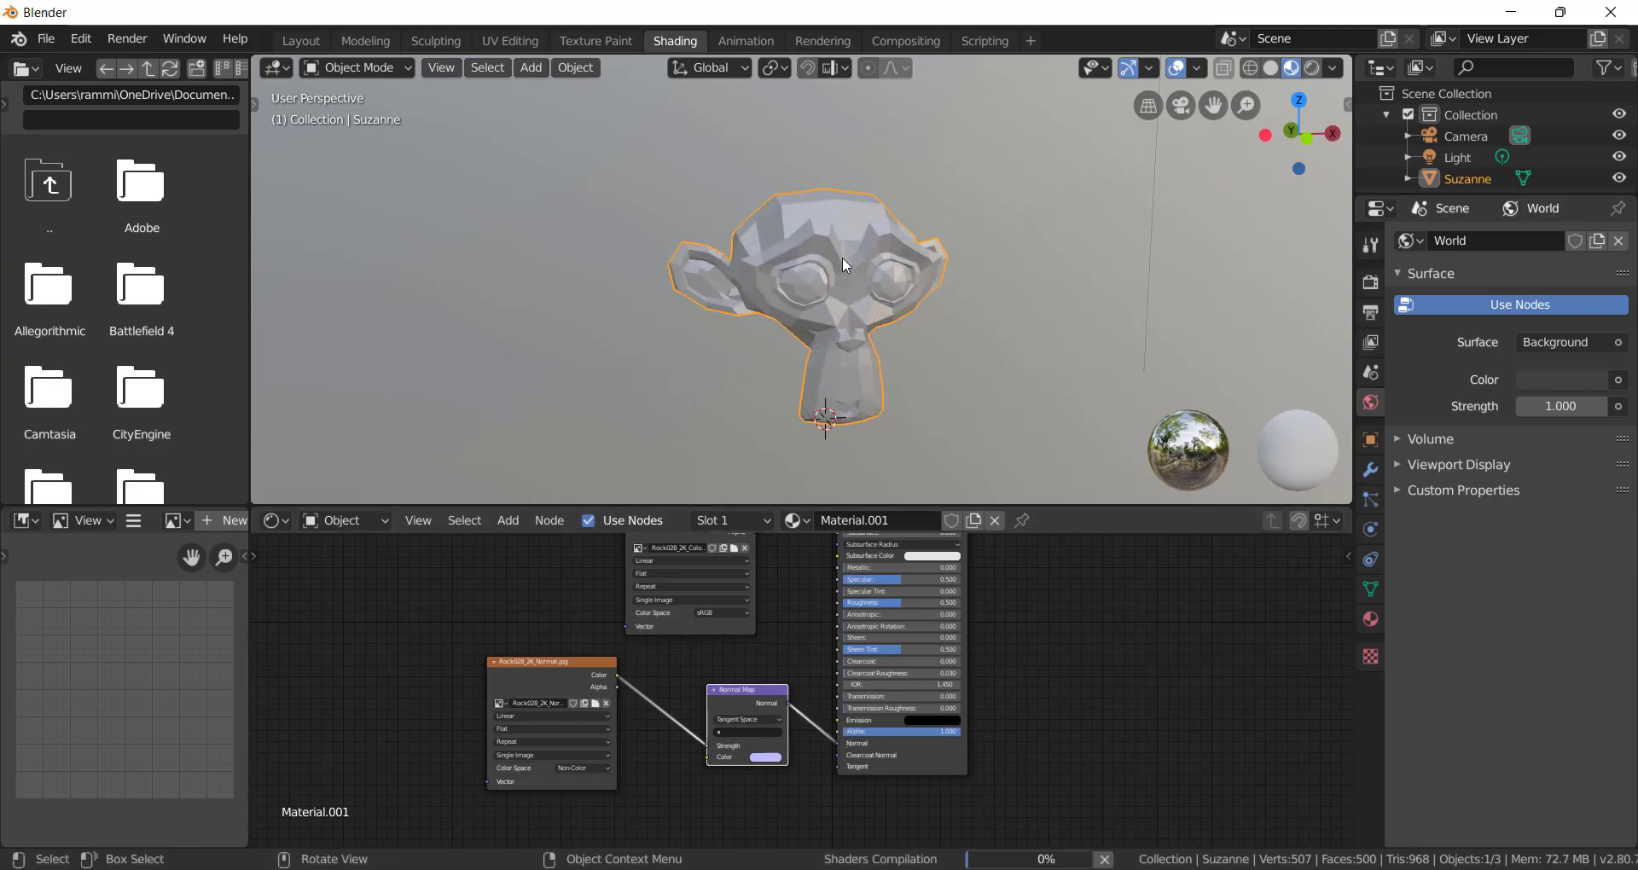
Inspect the rock-textured monkey from several angles and switch to the Layout workspace.
{"action": "scroll", "coordinate": [844, 266], "scroll_direction": "up", "scroll_amount": 2}
{"action": "scroll", "coordinate": [888, 330], "scroll_direction": "down", "scroll_amount": 1}
{"action": "middle_click_drag", "start_coordinate": [888, 329], "coordinate": [938, 329]}
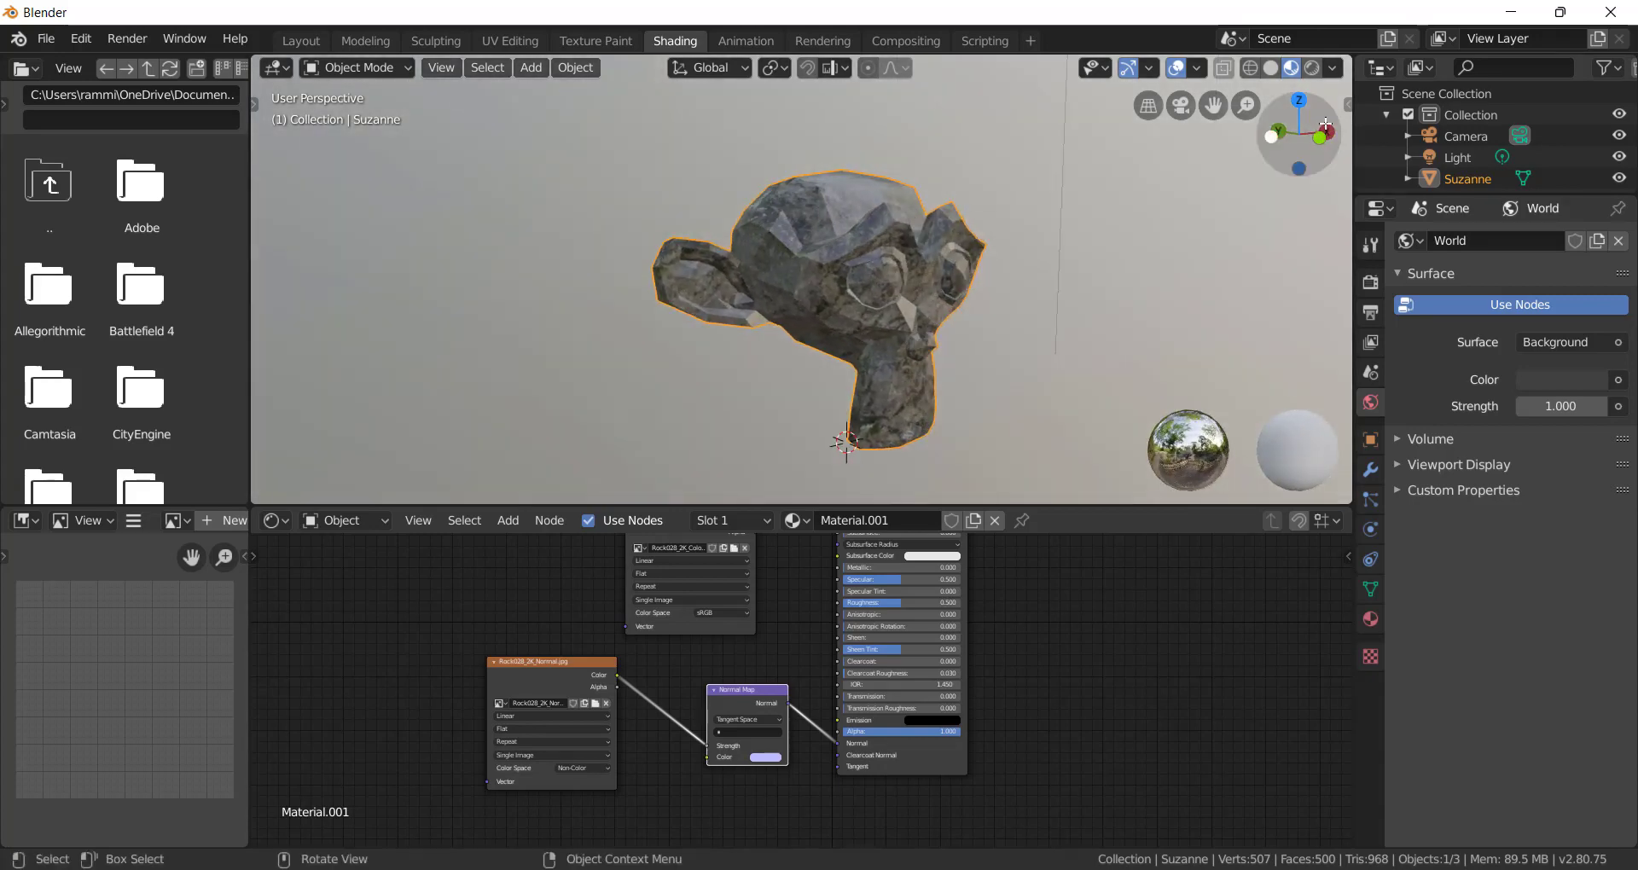
{"action": "left_click", "coordinate": [314, 41]}
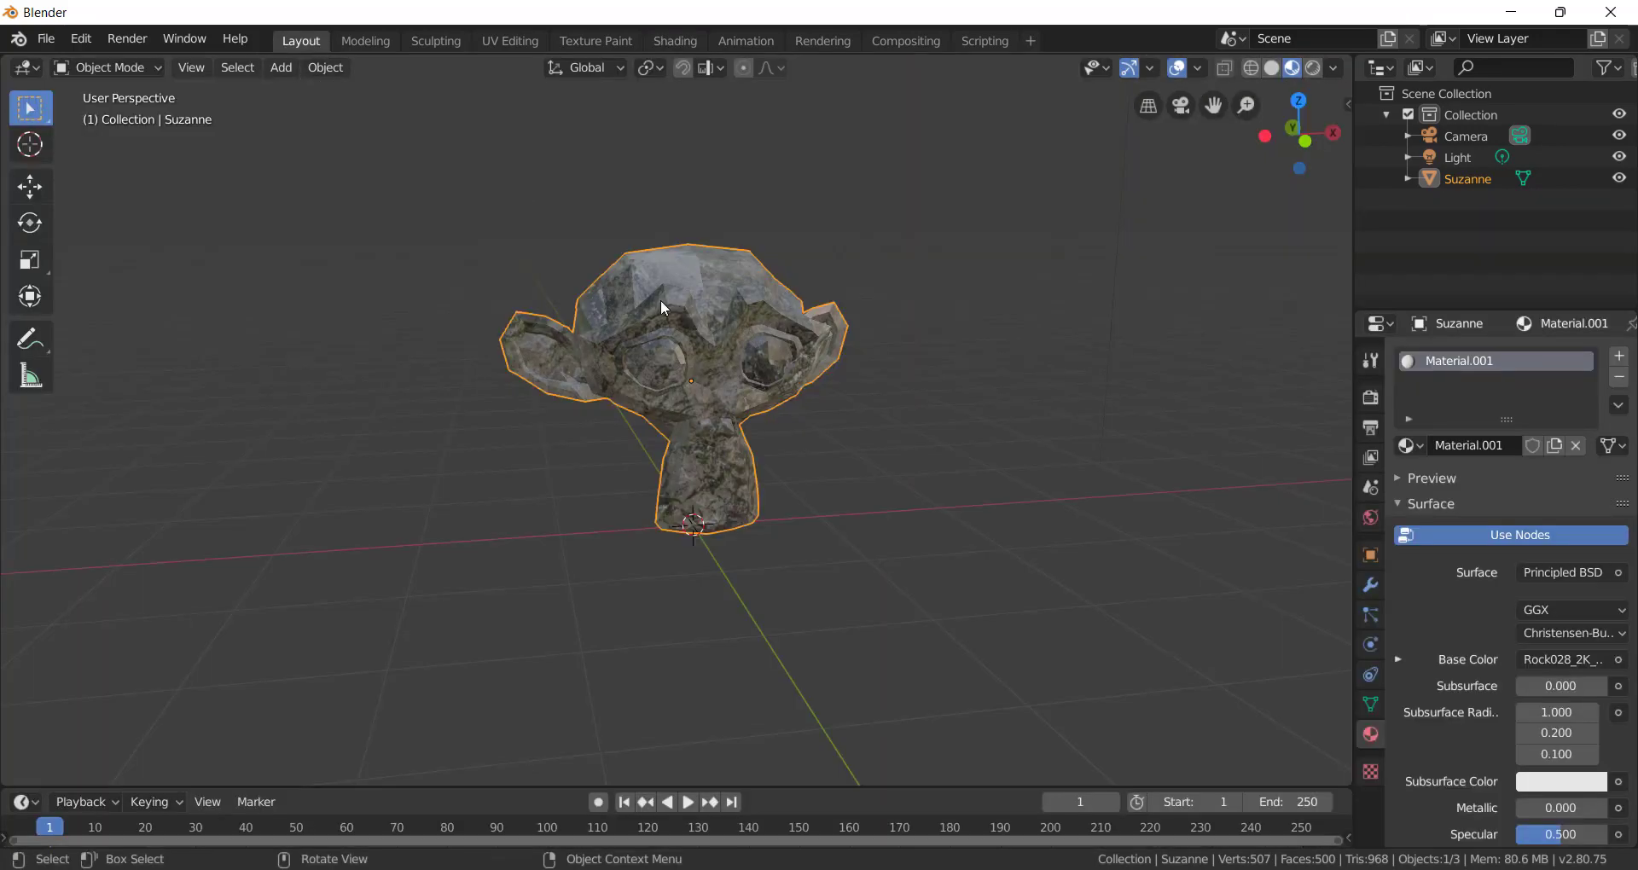
{"action": "scroll", "coordinate": [663, 307], "scroll_direction": "up", "scroll_amount": 2}
{"action": "middle_click_drag", "start_coordinate": [664, 308], "coordinate": [772, 357]}
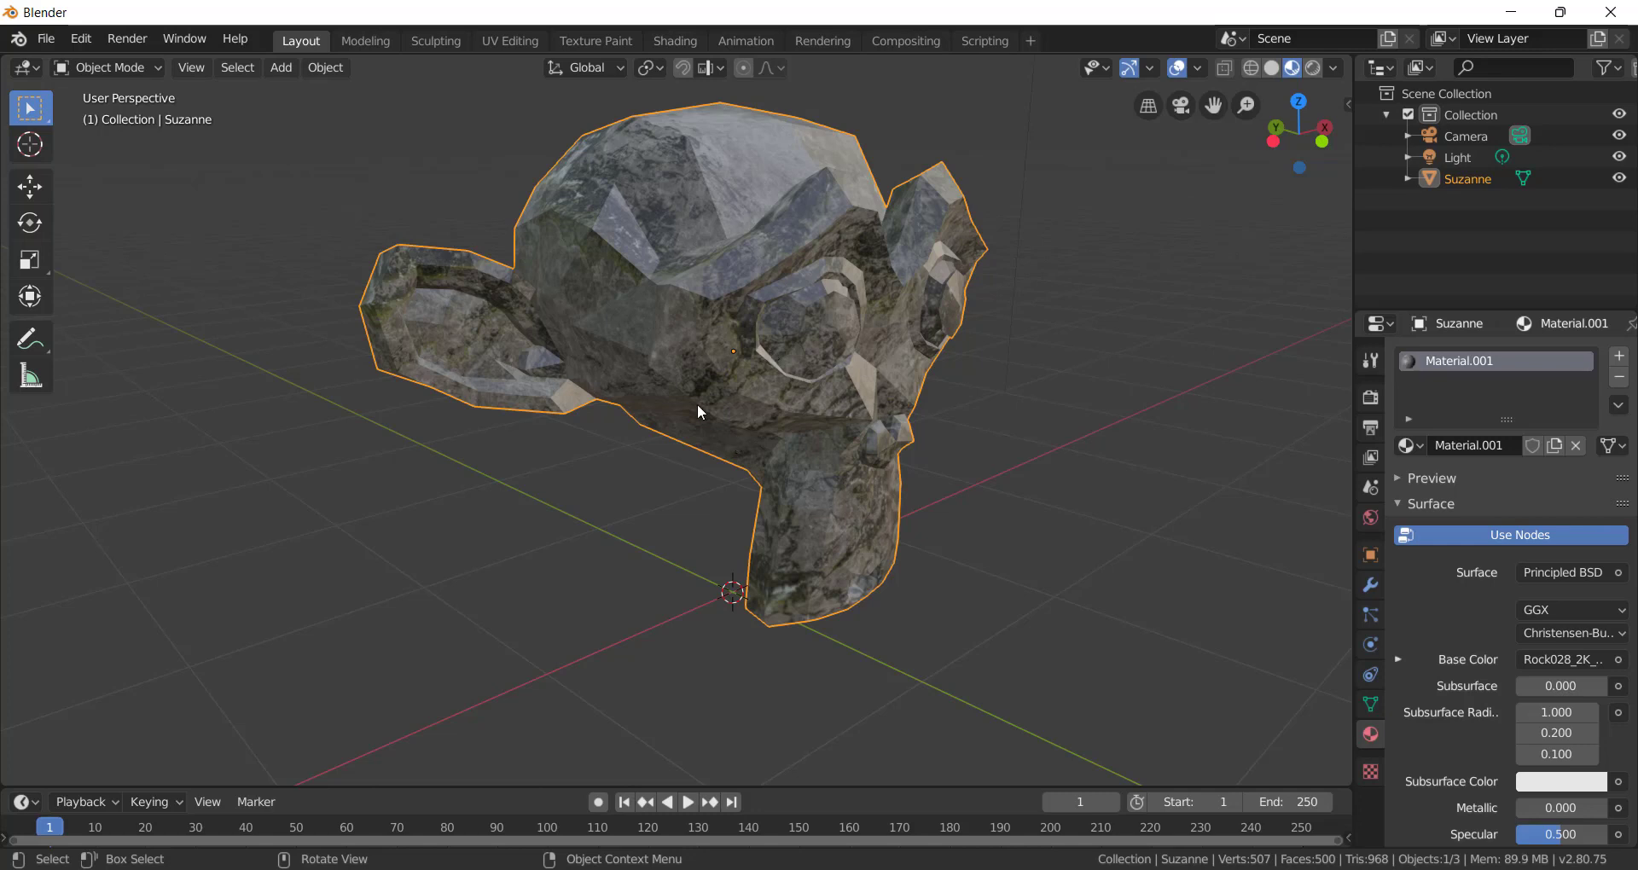
Enter Edit Mode on the monkey mesh, split the 3D viewport vertically and turn the new area into a UV Editor.
{"action": "key", "text": "Tab"}
{"action": "key", "text": "g"}
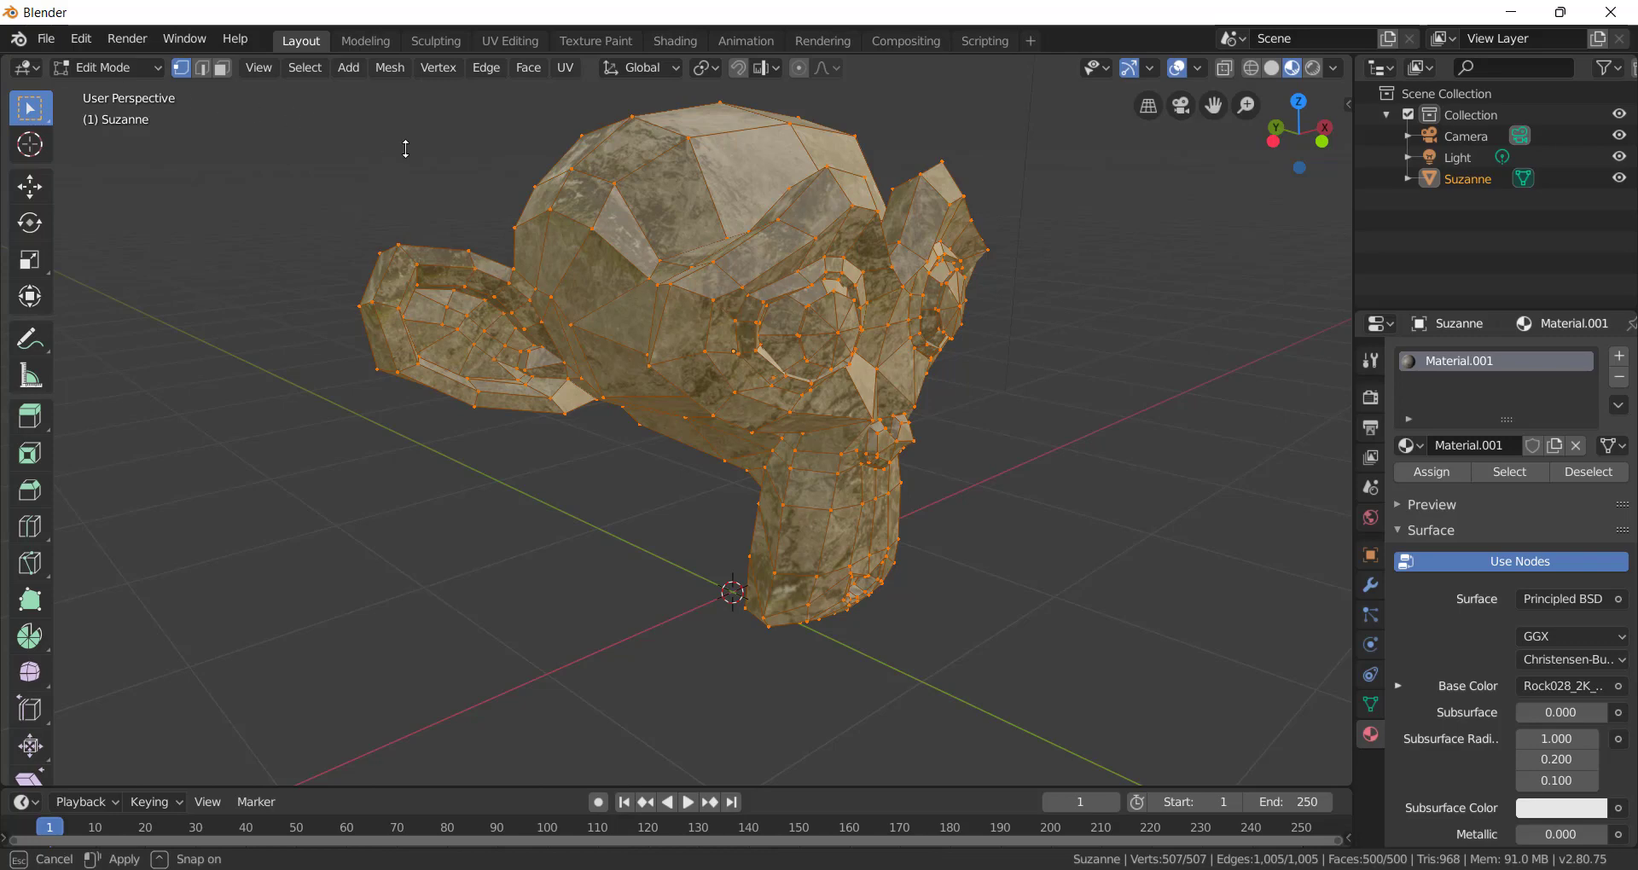
{"action": "left_click_drag", "start_coordinate": [5, 59], "coordinate": [348, 134]}
{"action": "left_click", "coordinate": [26, 67]}
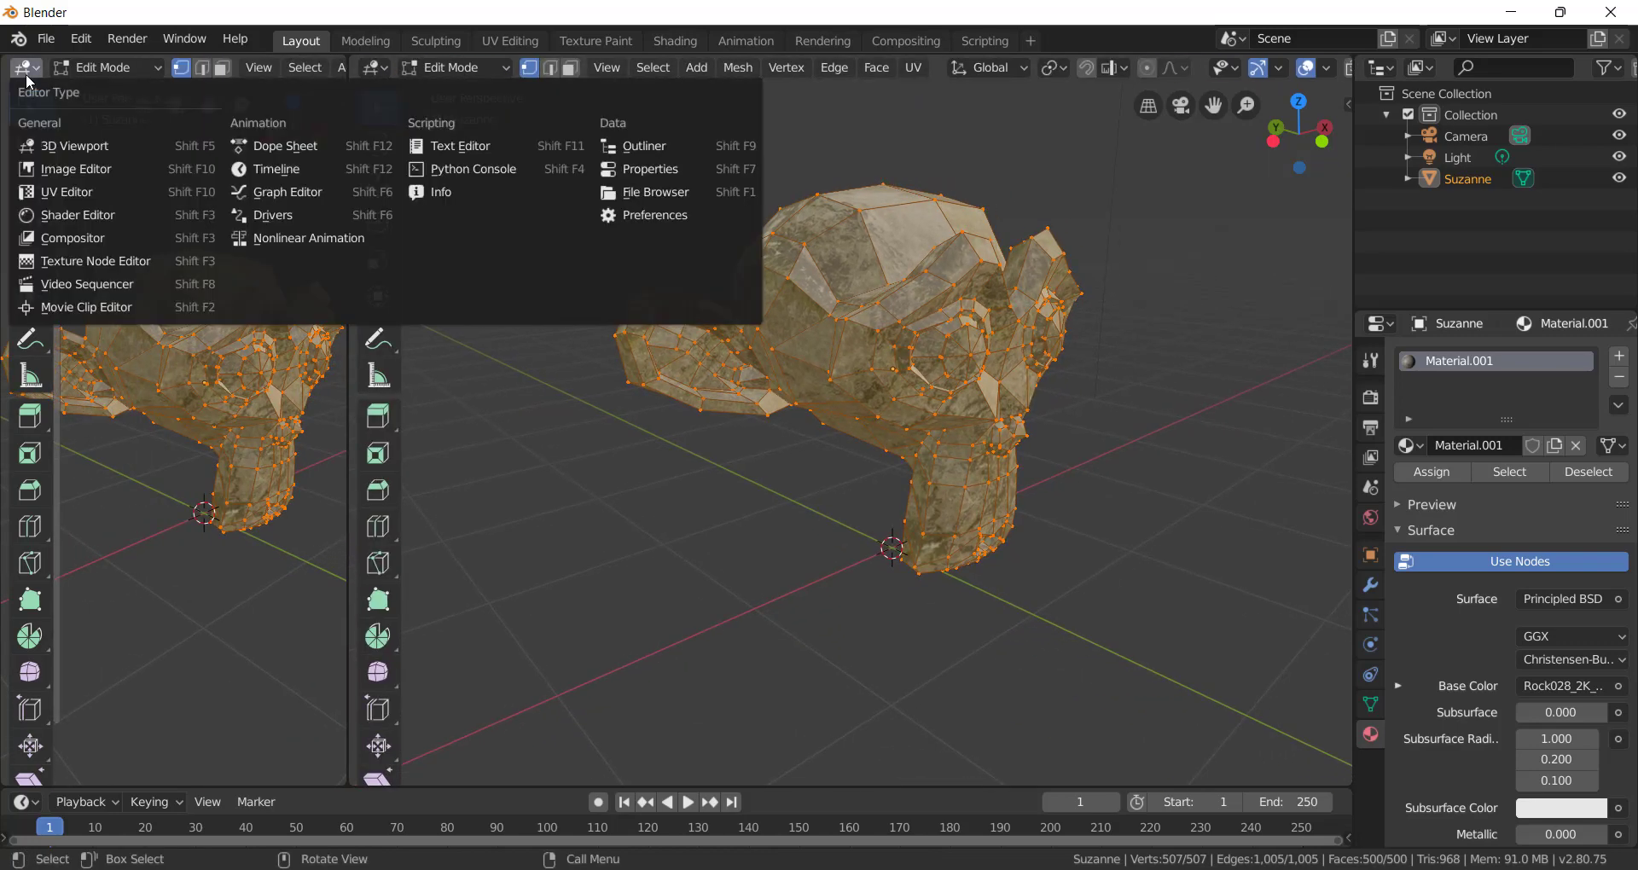
{"action": "left_click", "coordinate": [94, 187]}
Examine the monkey's UV layout over the rock normal texture and compare it with the mesh.
{"action": "scroll", "coordinate": [164, 366], "scroll_direction": "down", "scroll_amount": 8}
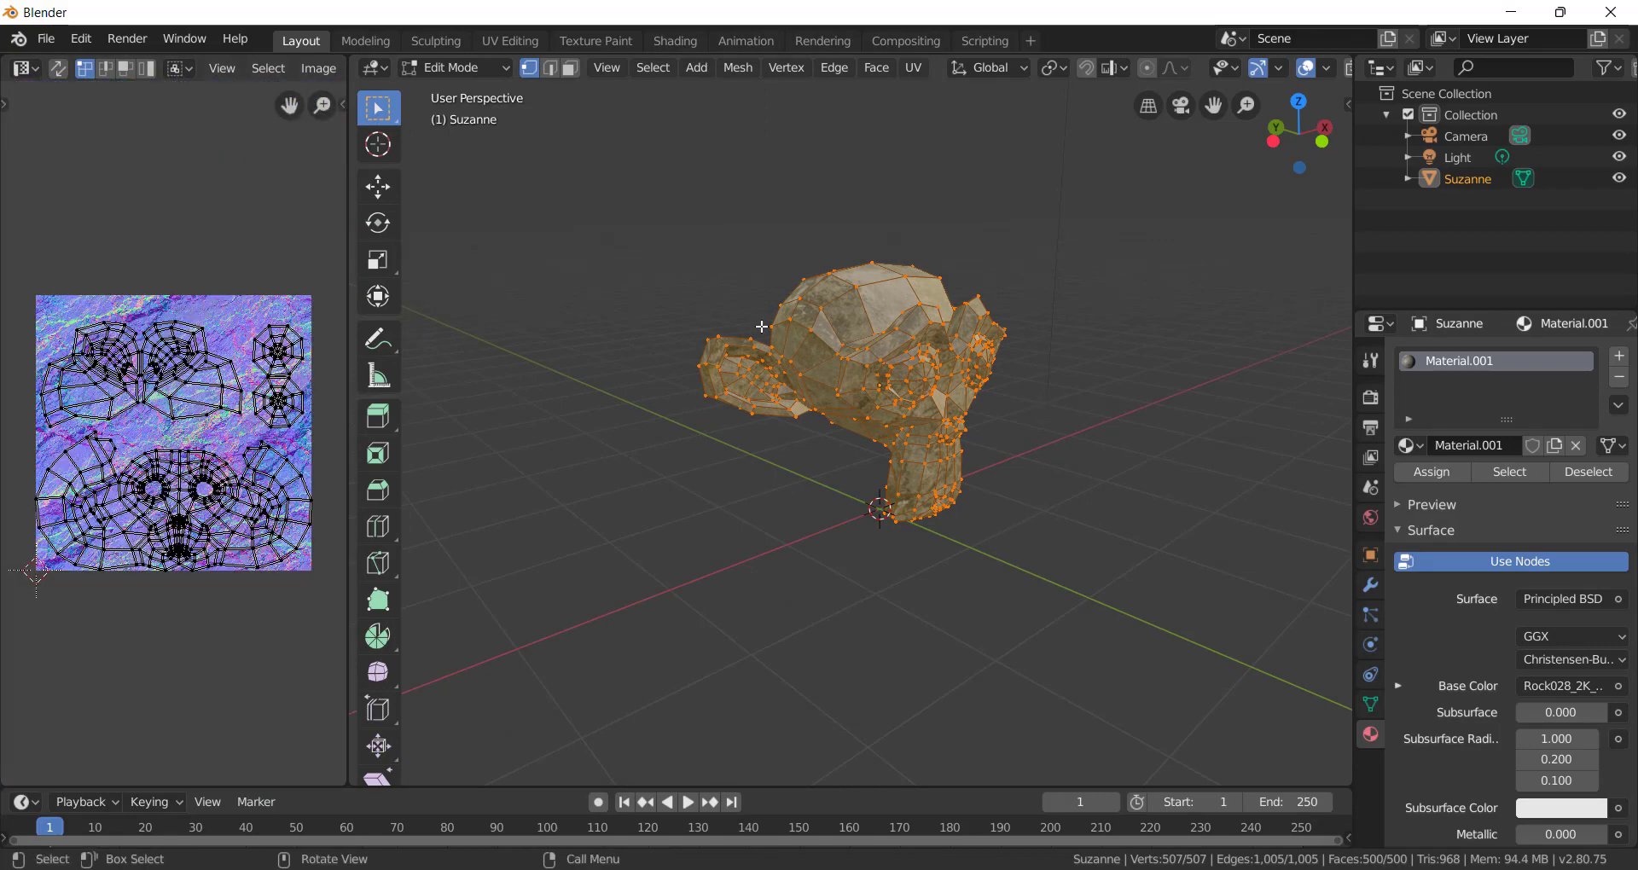
{"action": "scroll", "coordinate": [283, 75], "scroll_direction": "down", "scroll_amount": 4}
{"action": "scroll", "coordinate": [269, 92], "scroll_direction": "down", "scroll_amount": 3}
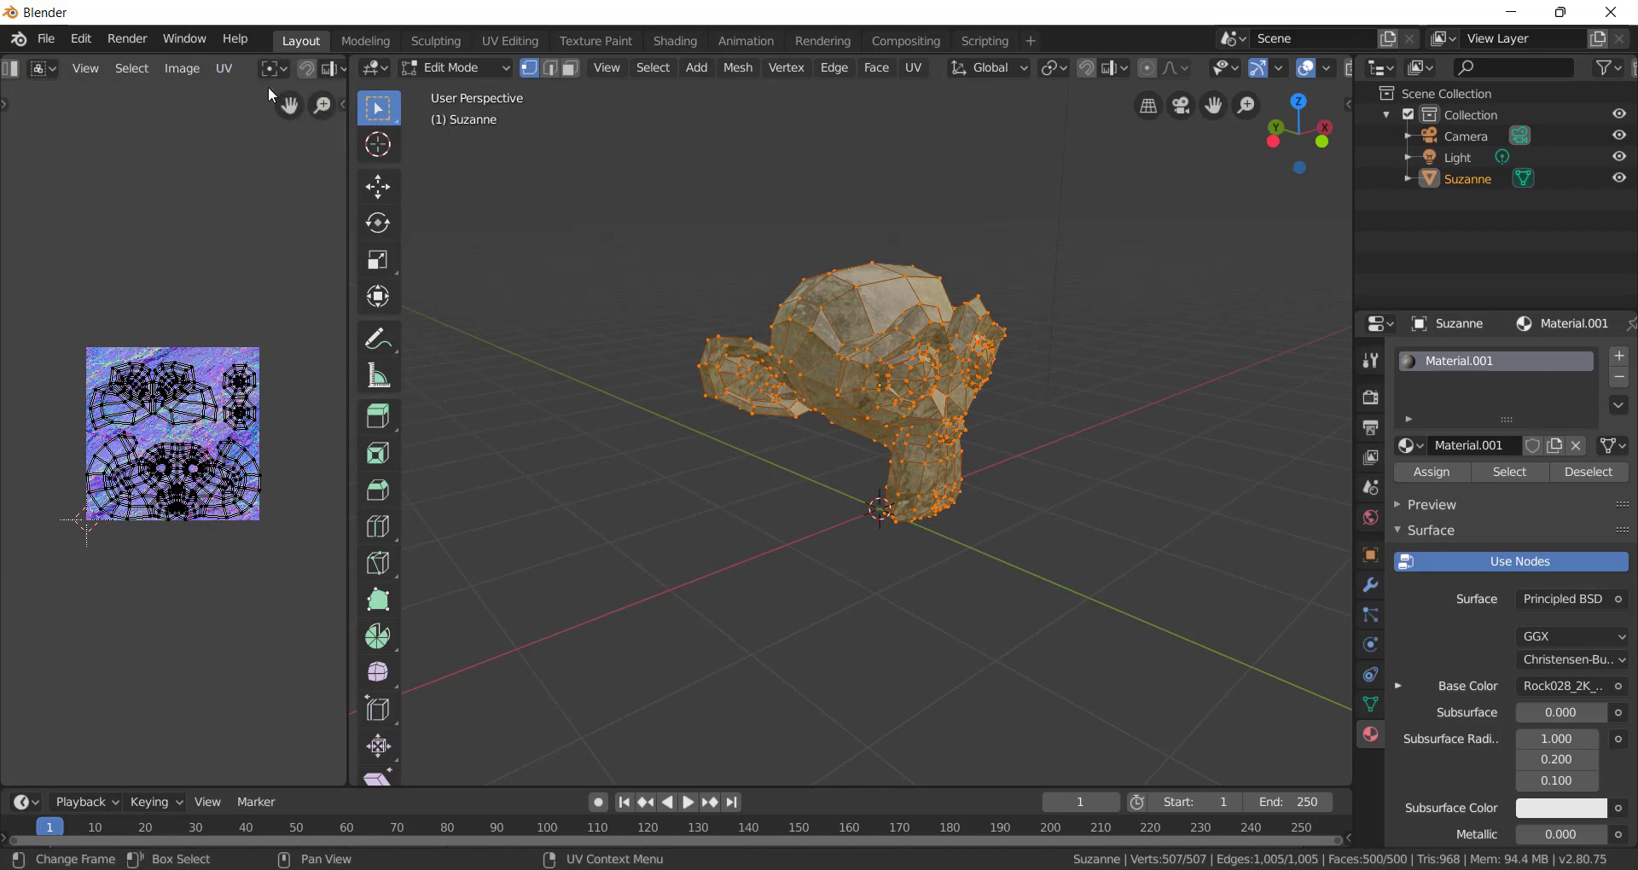
{"action": "scroll", "coordinate": [269, 72], "scroll_direction": "down", "scroll_amount": 3}
{"action": "scroll", "coordinate": [270, 71], "scroll_direction": "down", "scroll_amount": 1}
{"action": "scroll", "coordinate": [186, 395], "scroll_direction": "up", "scroll_amount": 7}
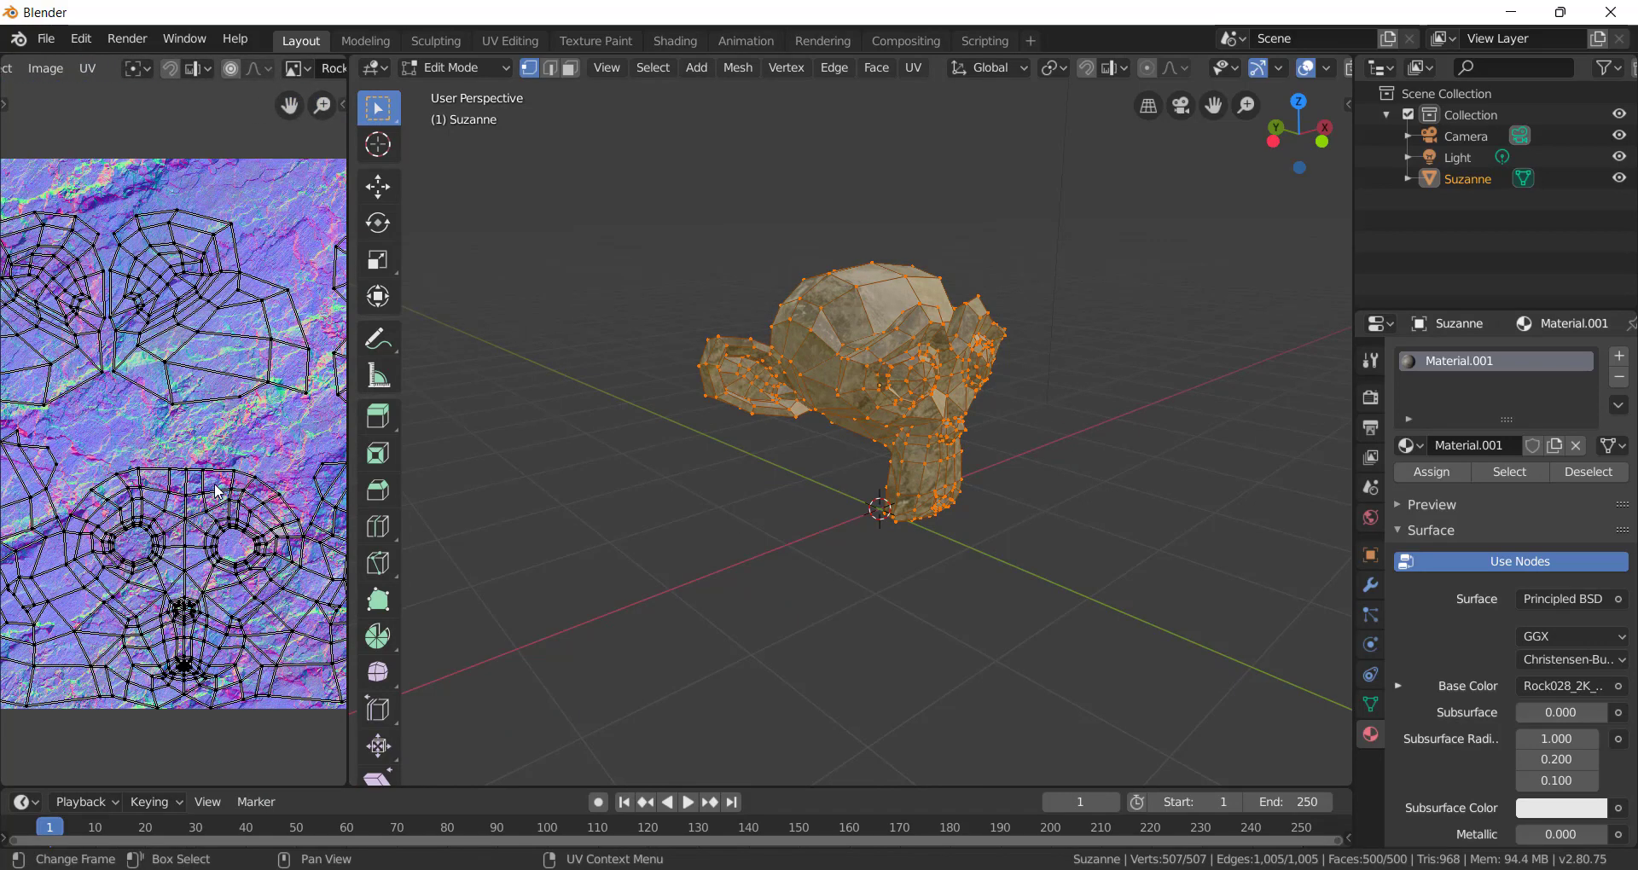
{"action": "scroll", "coordinate": [231, 427], "scroll_direction": "down", "scroll_amount": 4}
{"action": "middle_click_drag", "start_coordinate": [906, 372], "coordinate": [853, 375]}
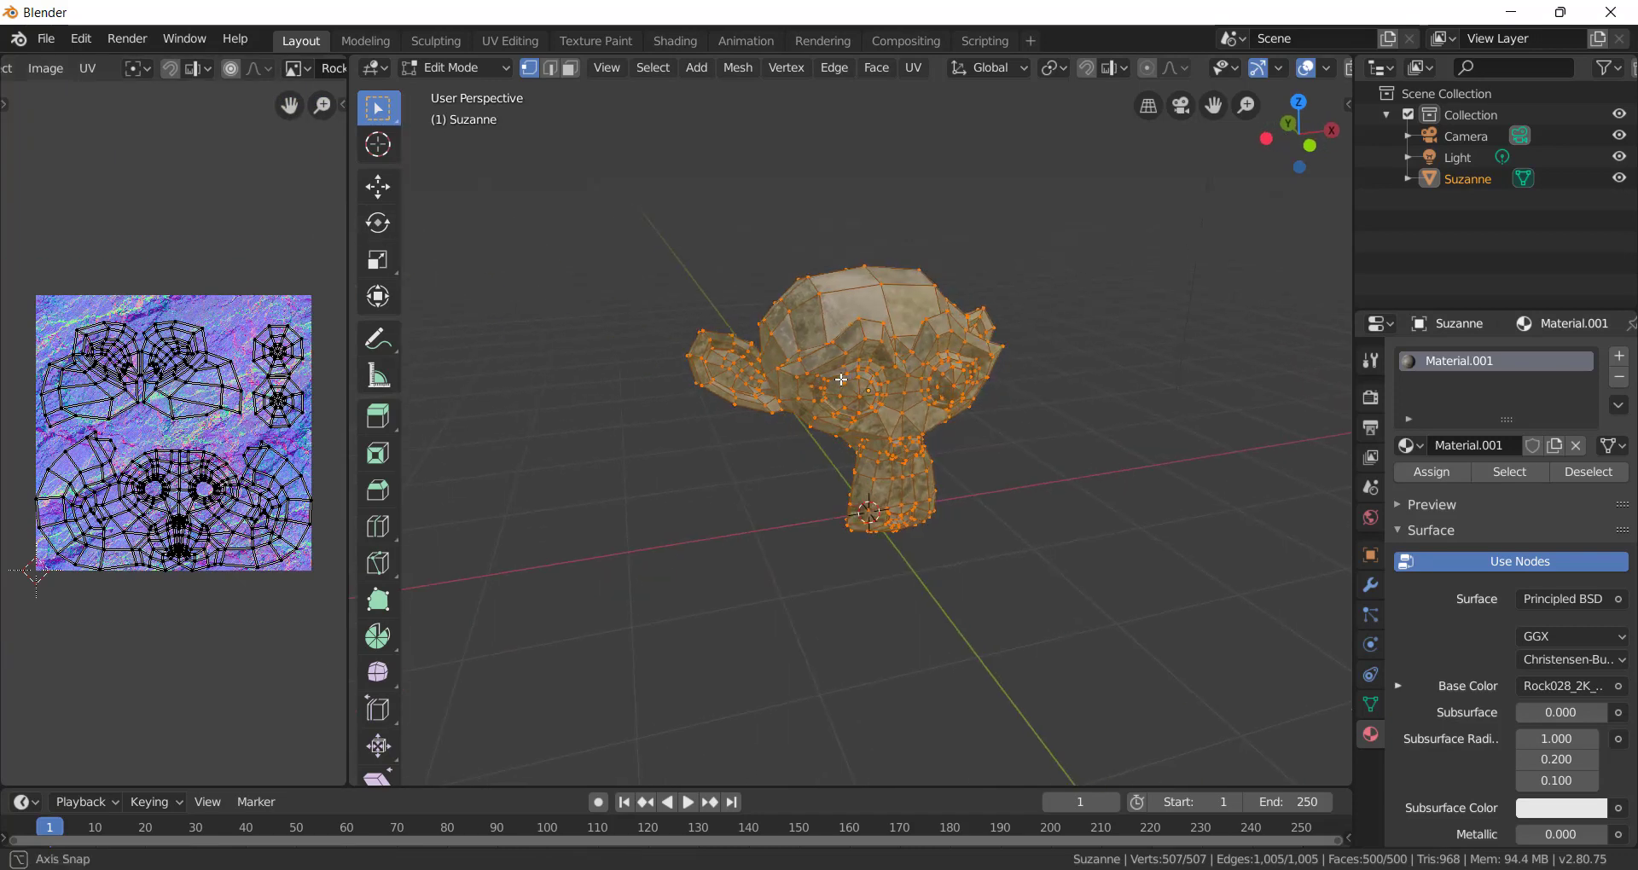
{"action": "scroll", "coordinate": [184, 396], "scroll_direction": "up", "scroll_amount": 2}
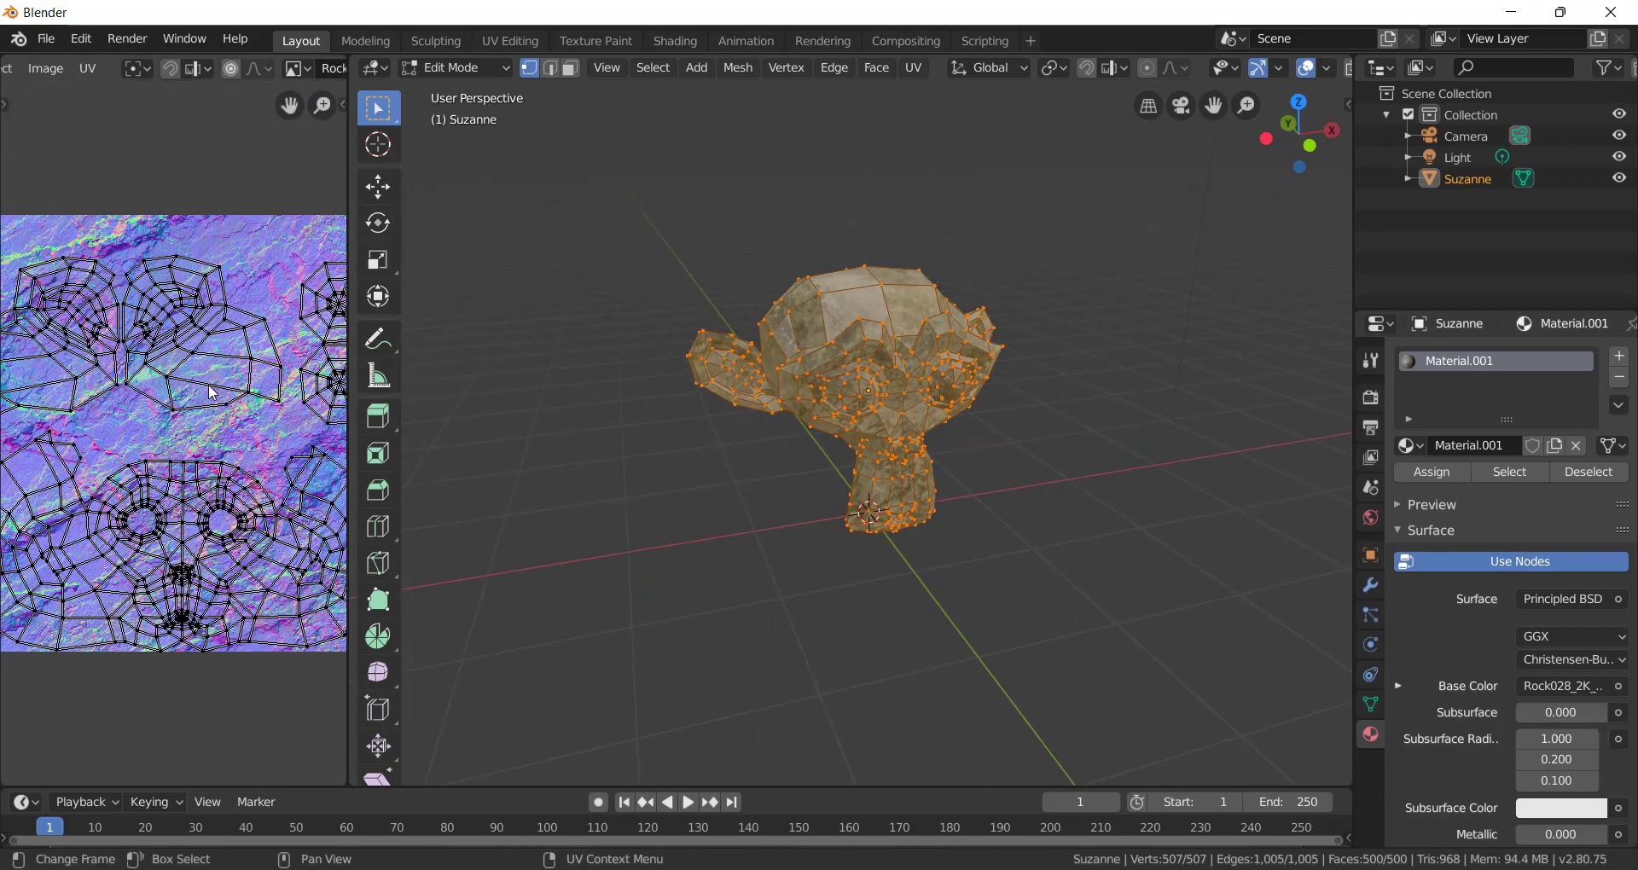
{"action": "scroll", "coordinate": [254, 68], "scroll_direction": "down", "scroll_amount": 2}
Display the Rock028_2K_Color.jpg image behind the UV layout and fit it in the view.
{"action": "left_click", "coordinate": [231, 70]}
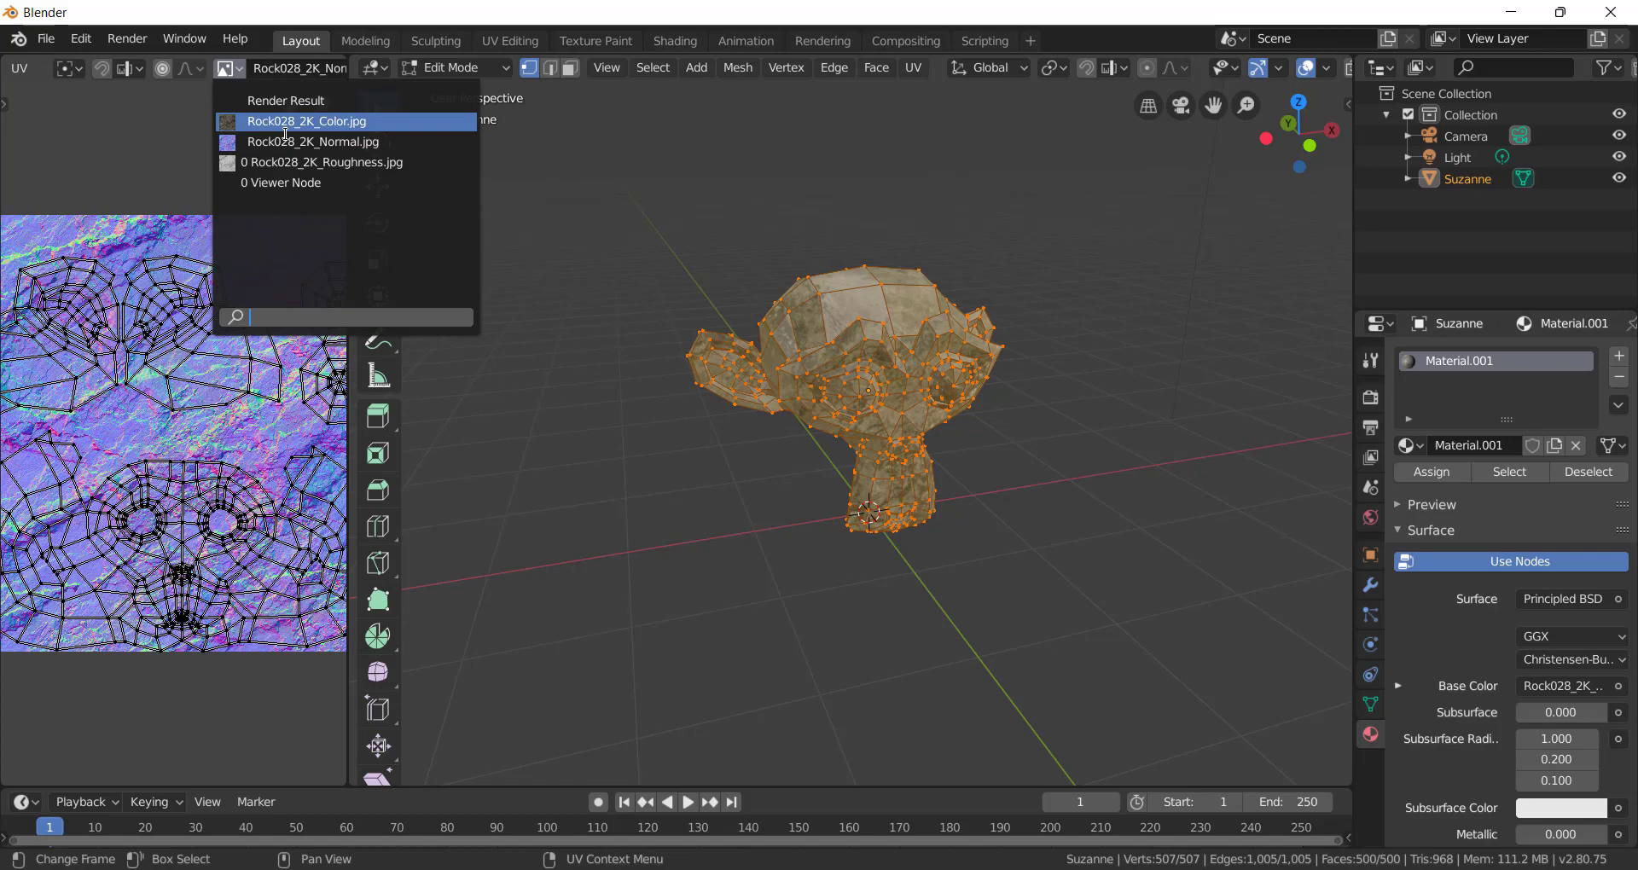
{"action": "left_click", "coordinate": [333, 122]}
{"action": "key", "text": "Home"}
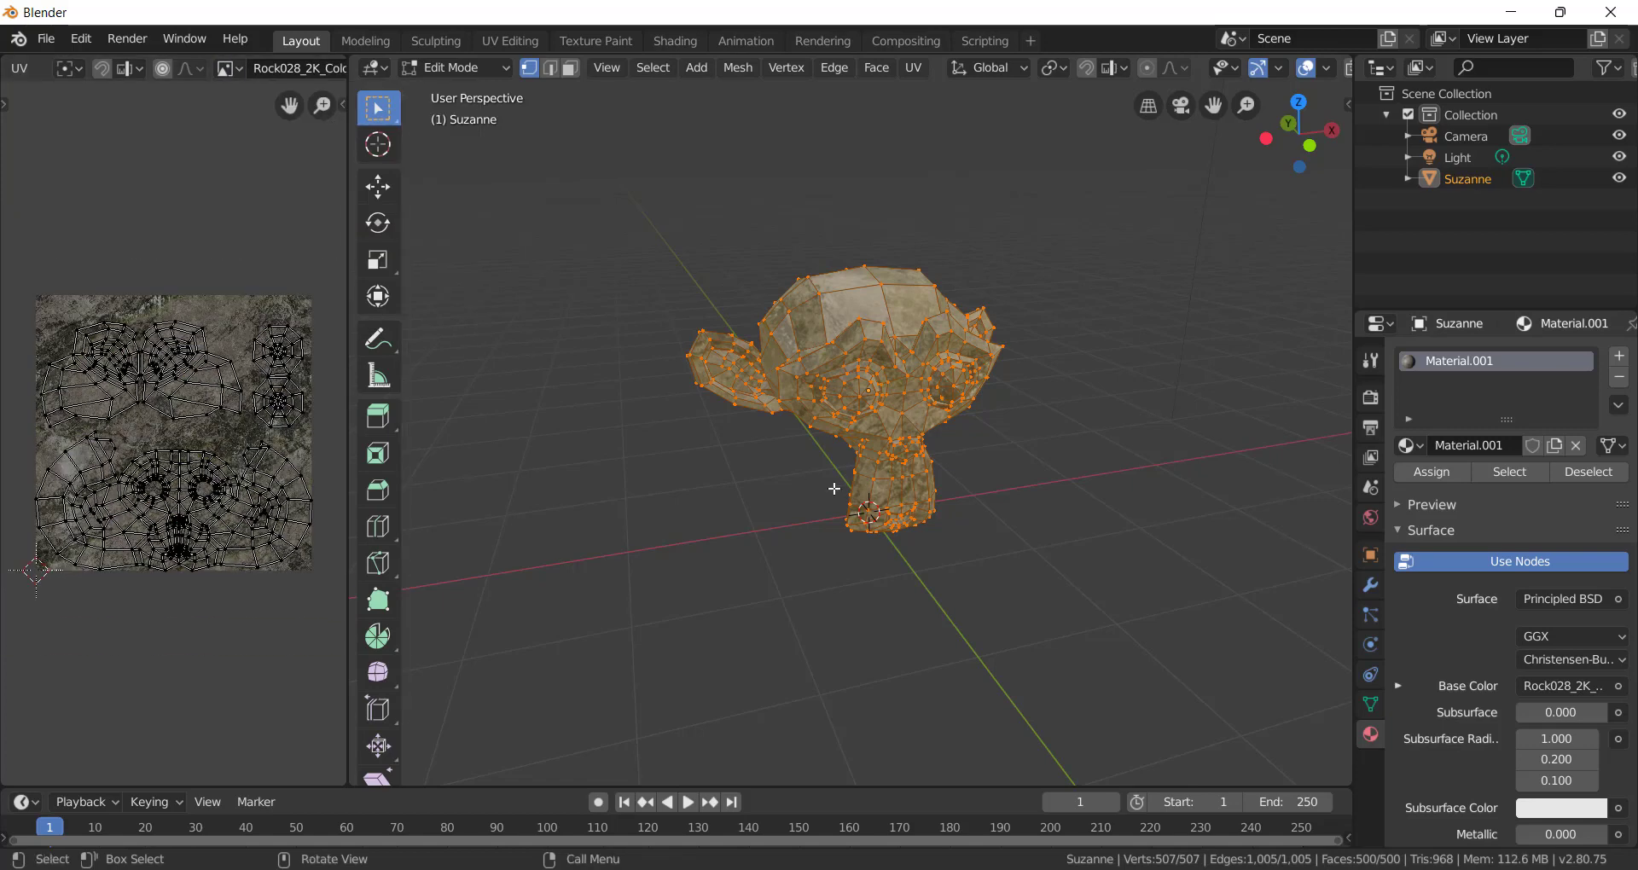
Return the monkey to Object Mode and close the UV Editor area by merging it into the 3D viewport.
{"action": "key", "text": "Tab"}
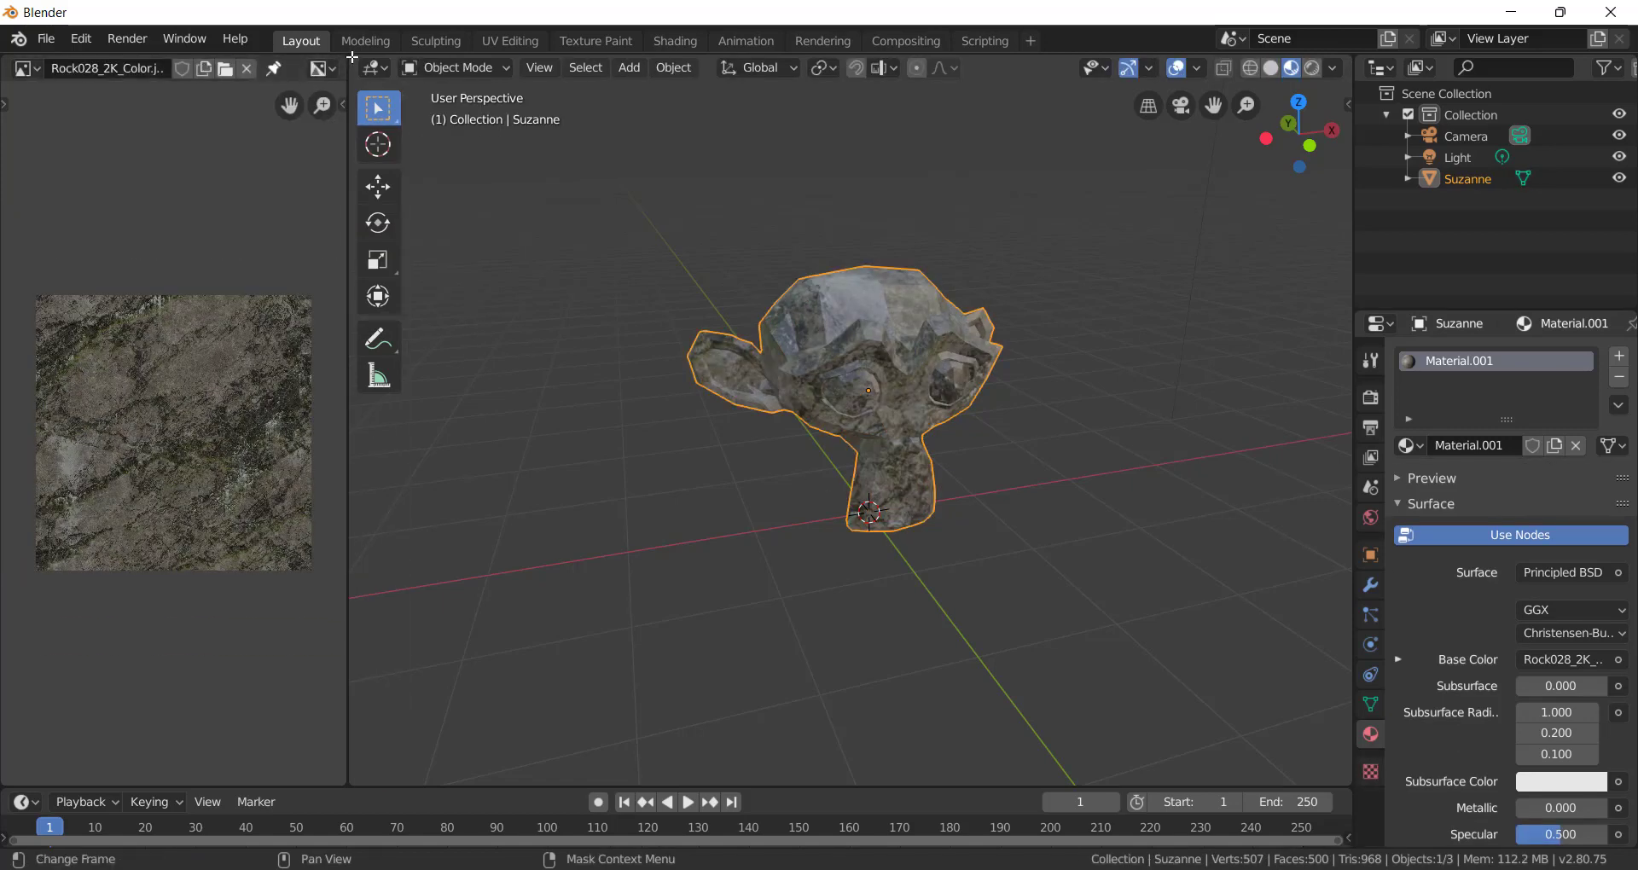
{"action": "left_click_drag", "start_coordinate": [351, 58], "coordinate": [256, 68]}
{"action": "middle_click_drag", "start_coordinate": [824, 435], "coordinate": [714, 384]}
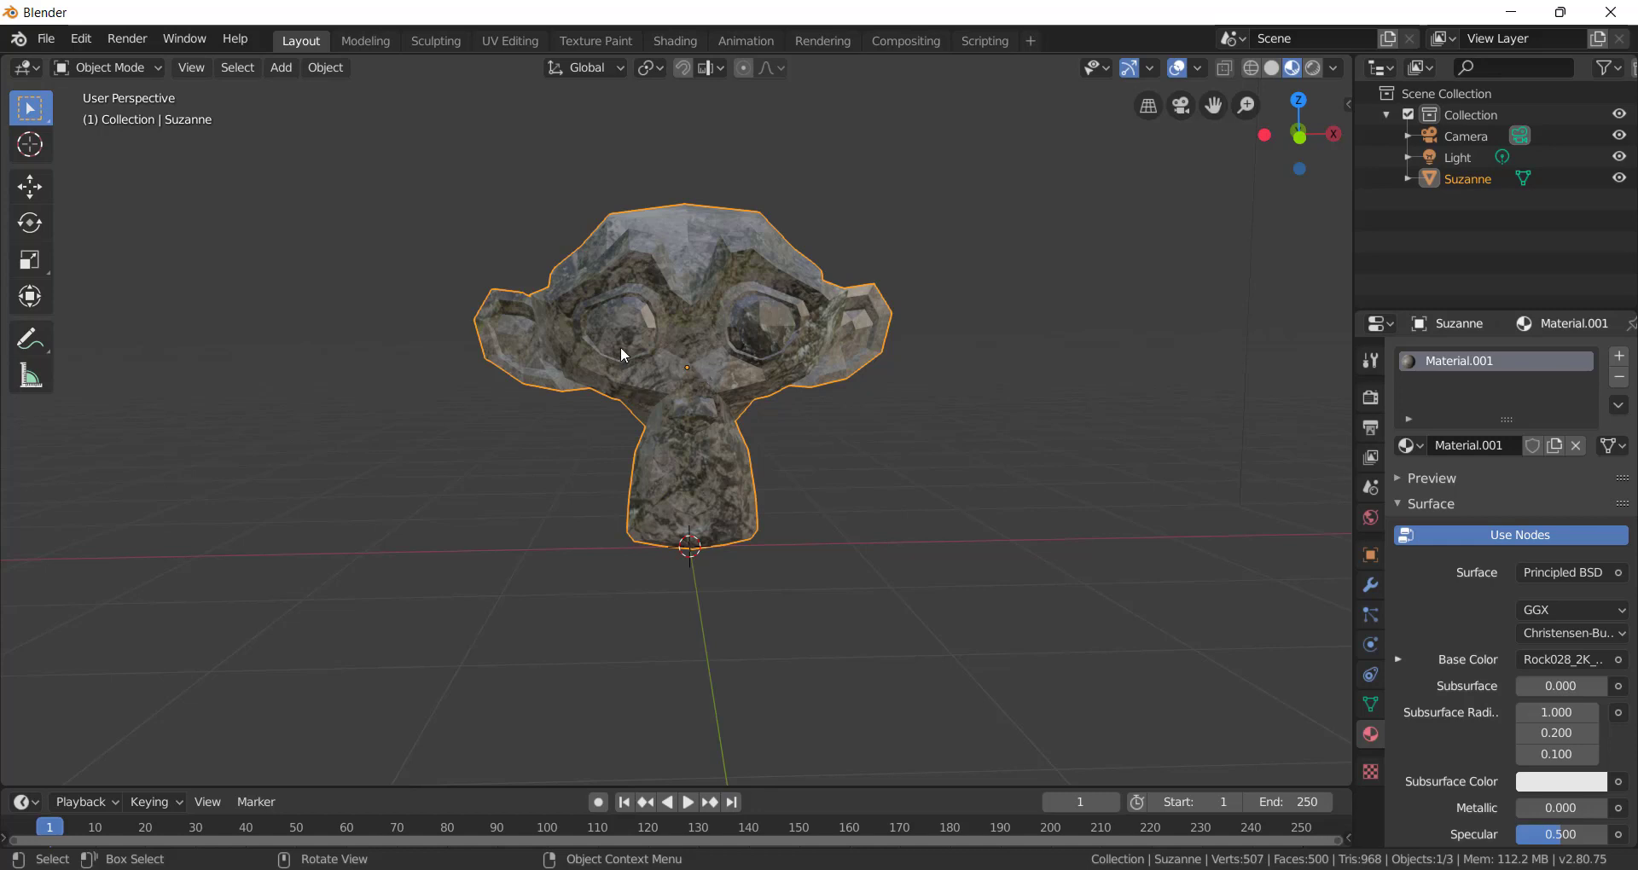
{"action": "middle_click_drag", "start_coordinate": [622, 355], "coordinate": [751, 410]}
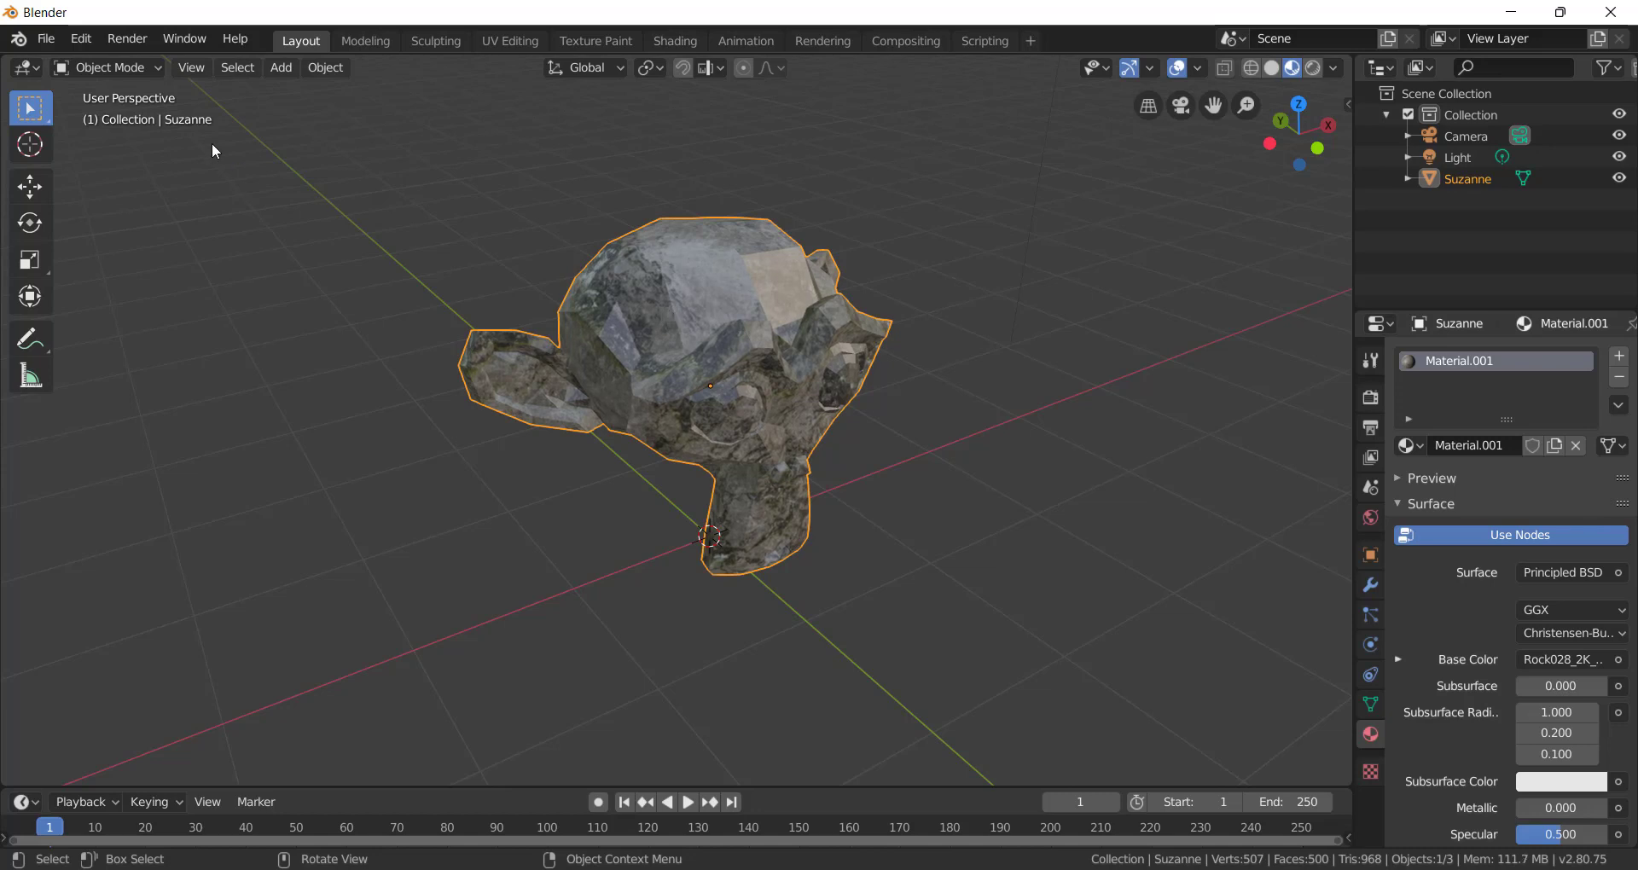
Start an FBX export of the selected monkey, with the path mode set to Copy and textures embedded.
{"action": "left_click", "coordinate": [47, 38]}
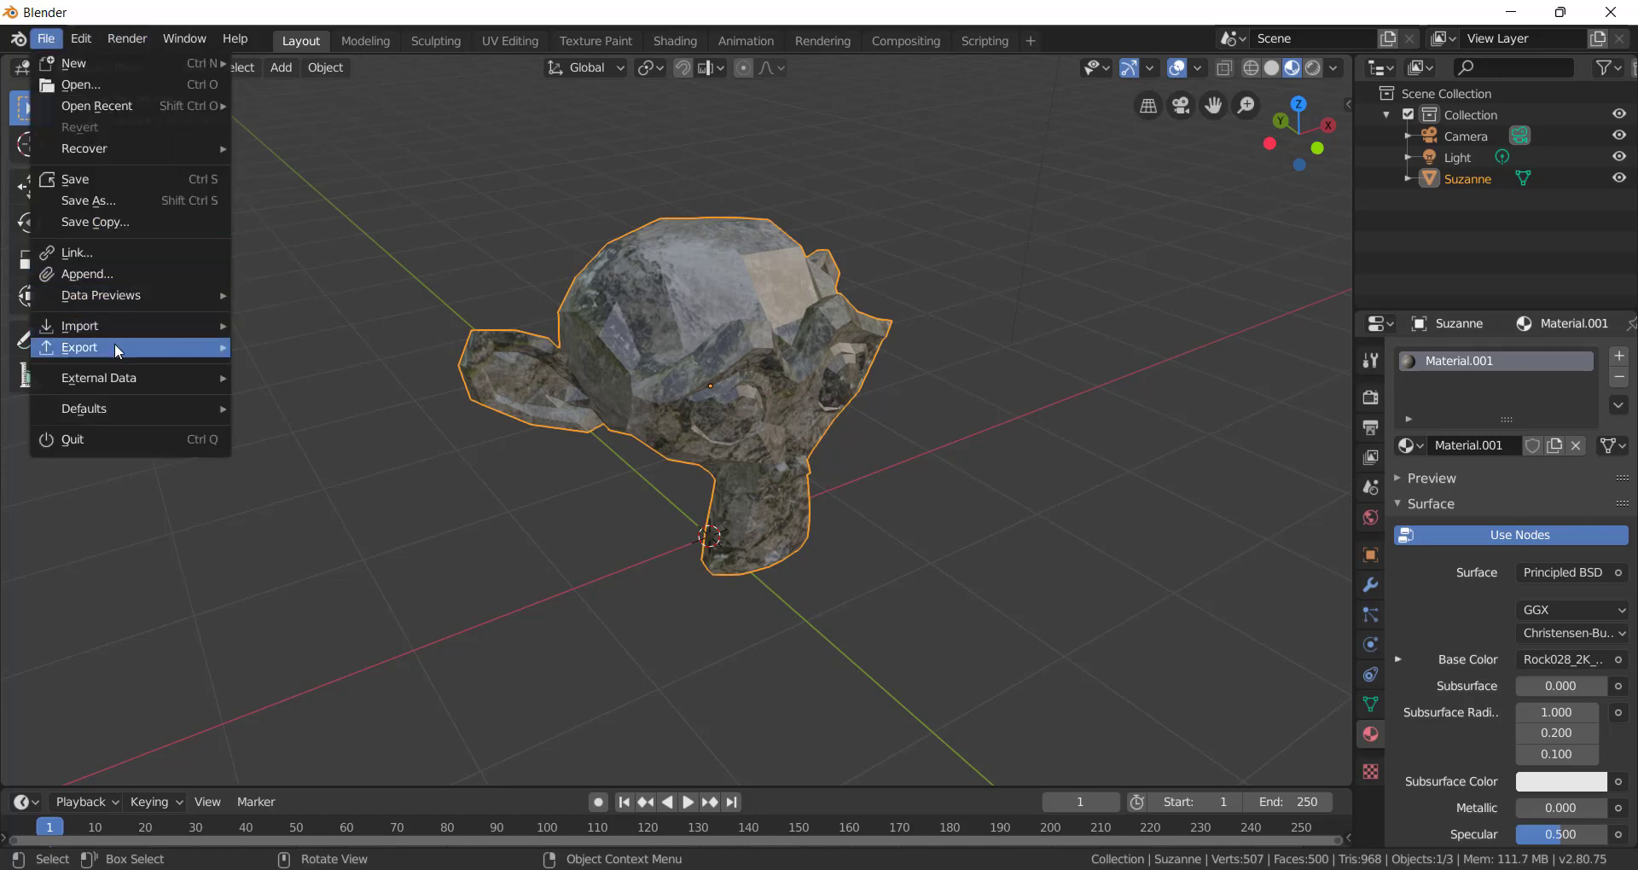
{"action": "mouse_move", "coordinate": [114, 343]}
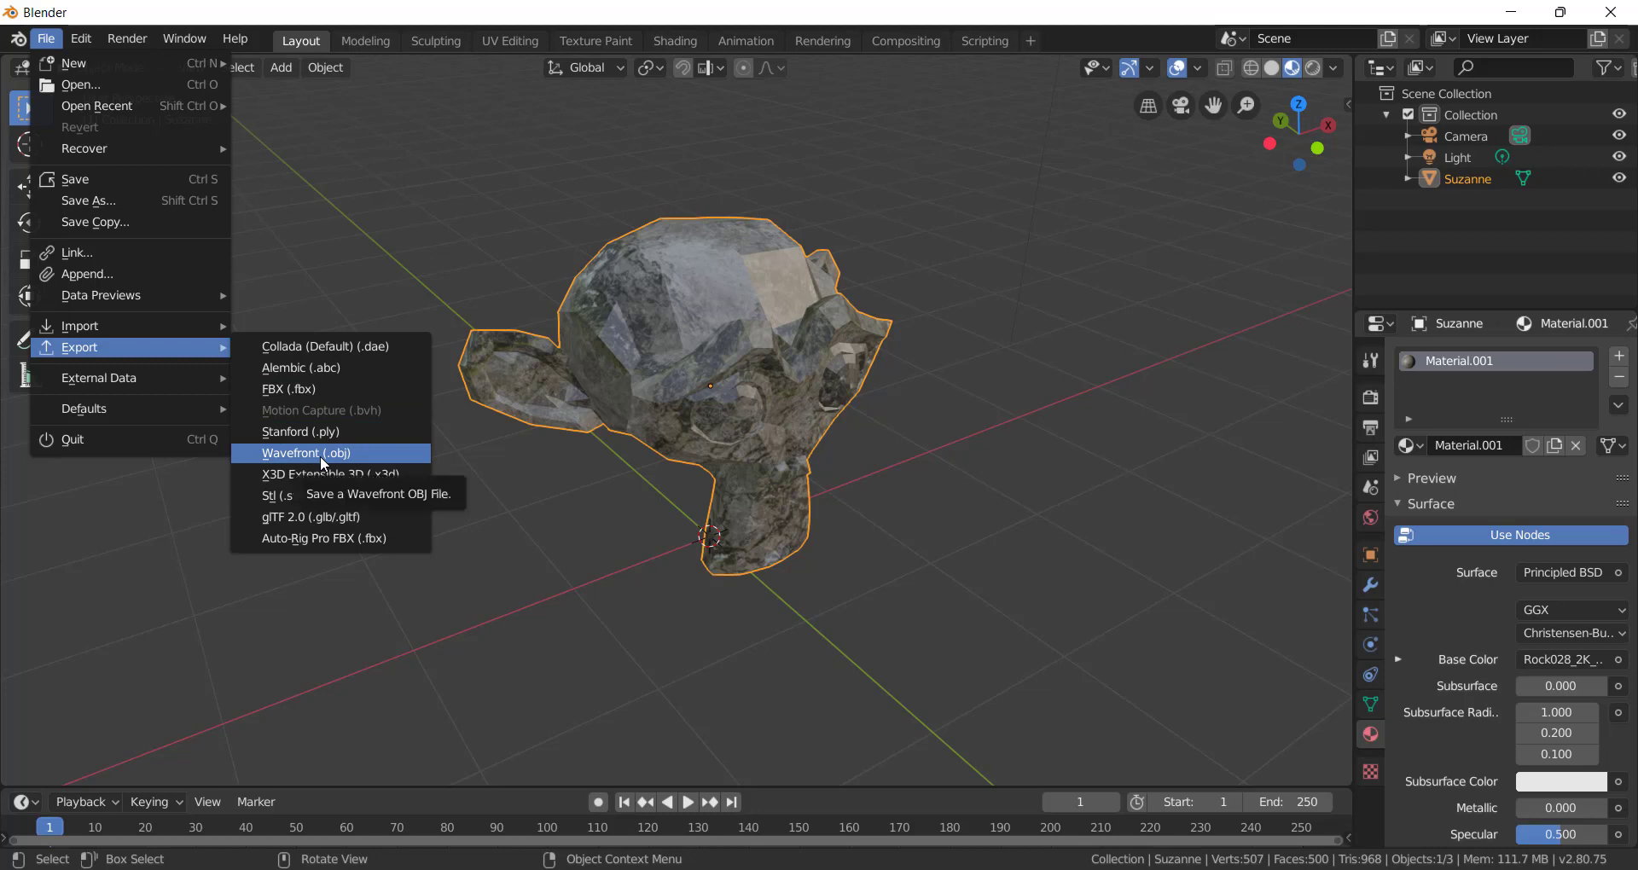
{"action": "left_click", "coordinate": [310, 389]}
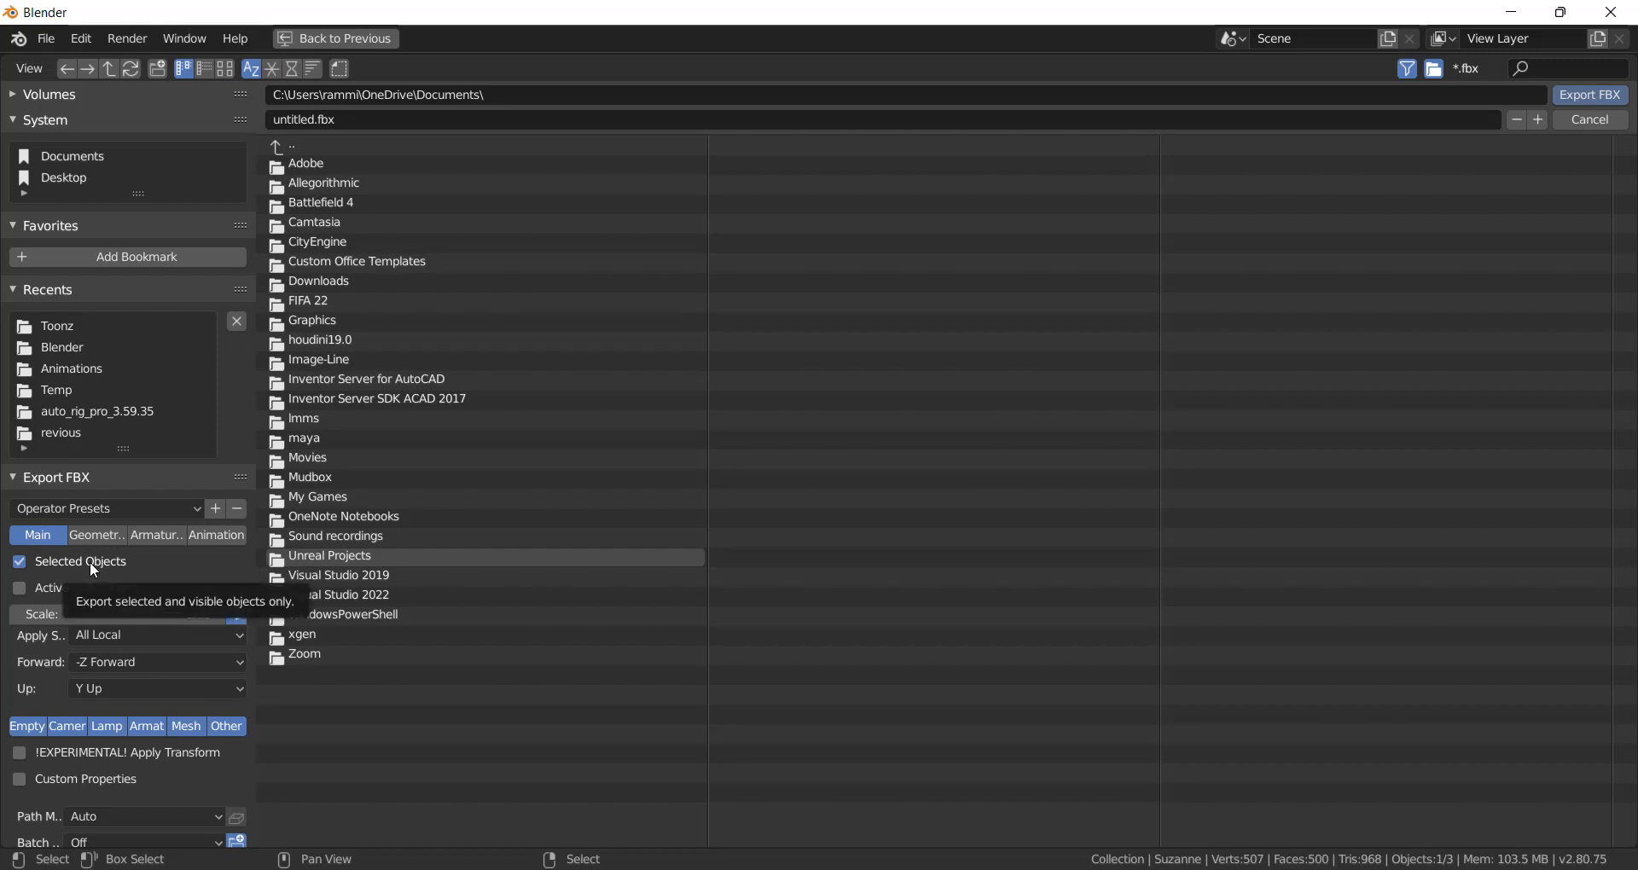
{"action": "scroll", "coordinate": [23, 786], "scroll_direction": "down", "scroll_amount": 1}
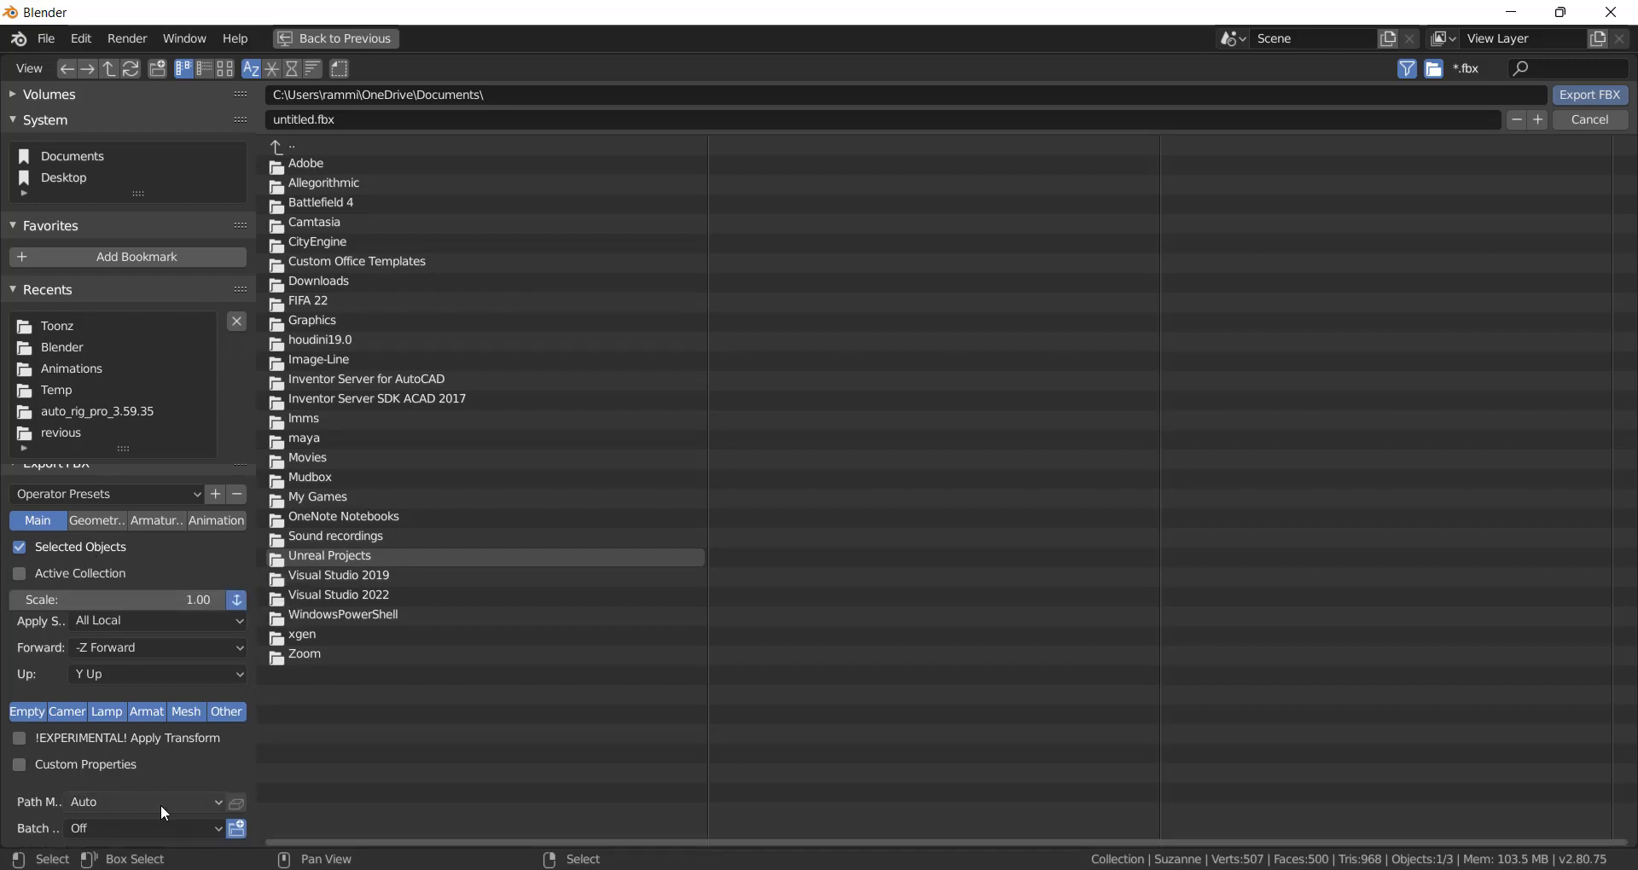
{"action": "left_click", "coordinate": [215, 796]}
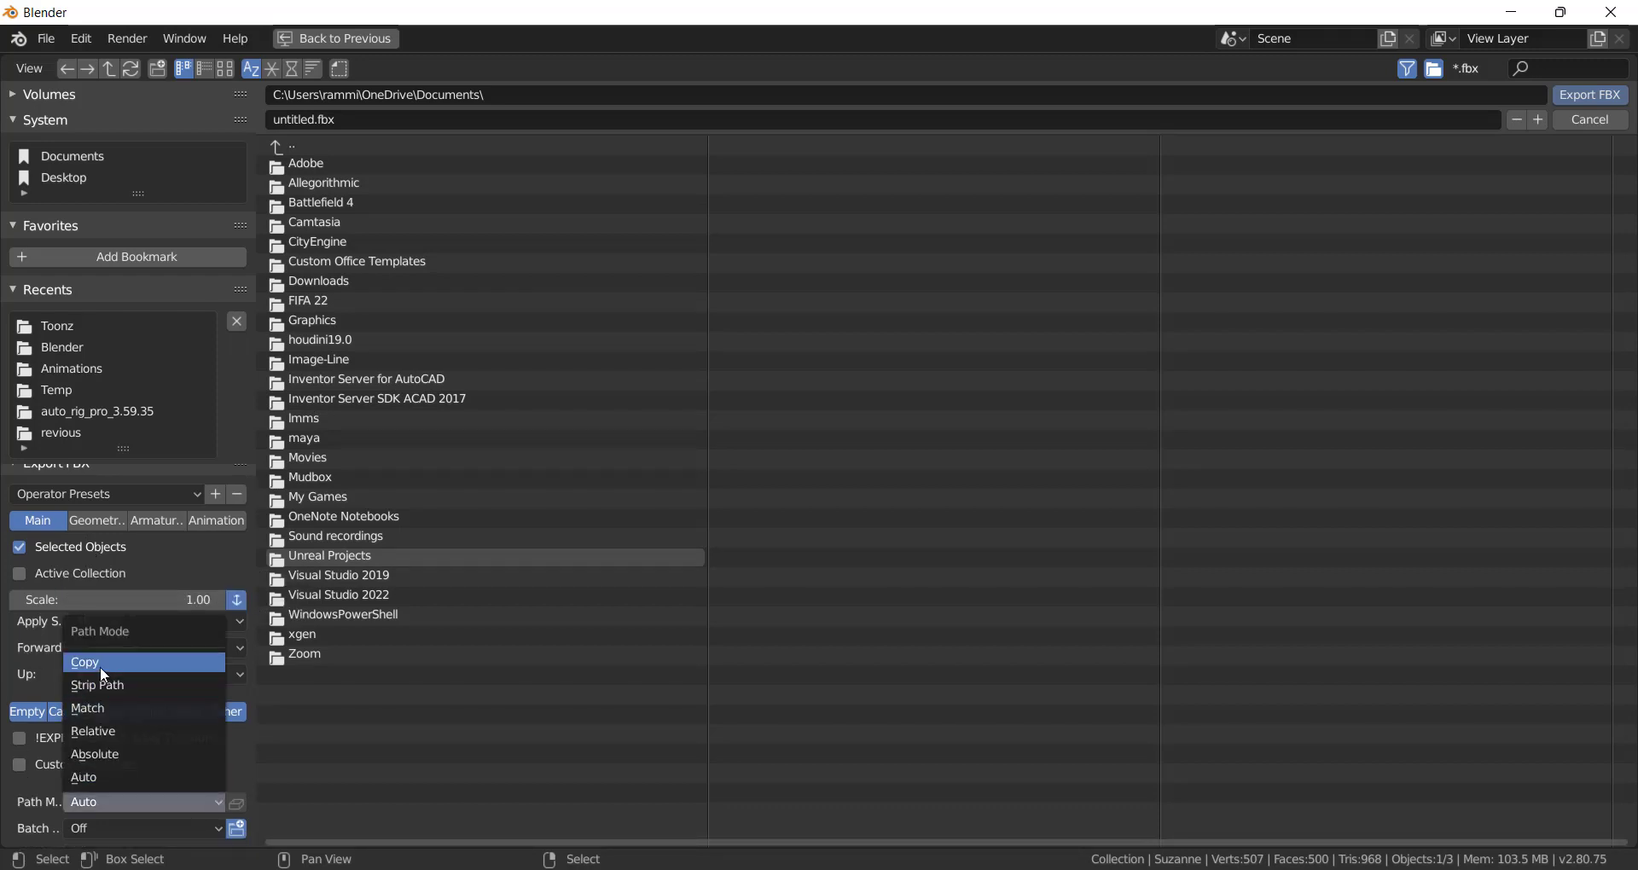
{"action": "left_click", "coordinate": [100, 664]}
{"action": "left_click", "coordinate": [238, 807]}
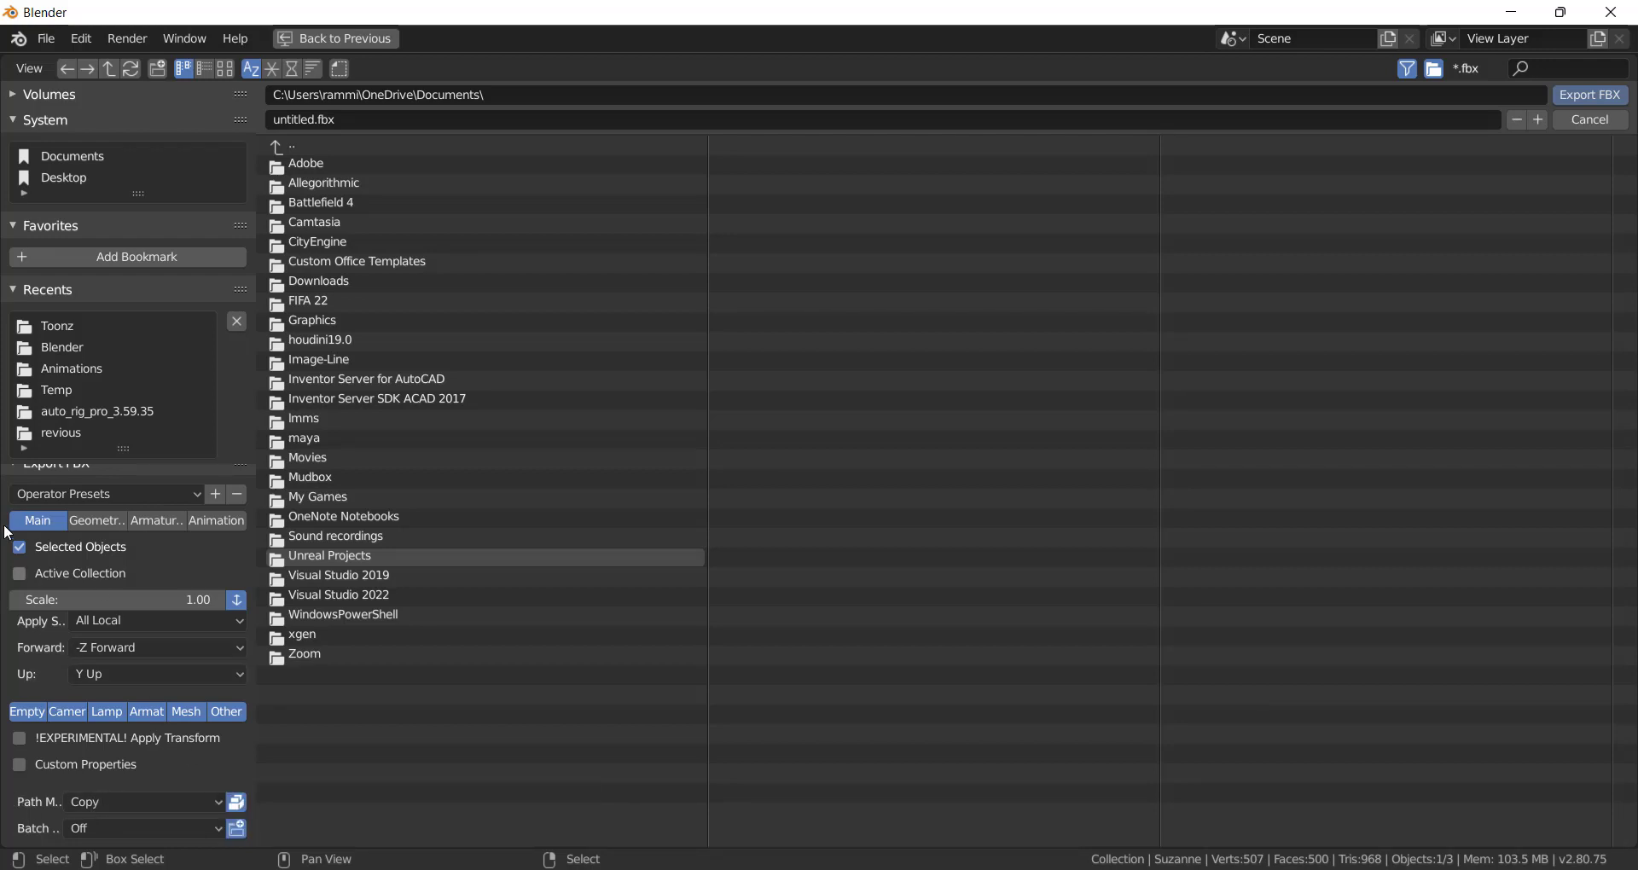
Review the geometry, armature and animation settings of the FBX export, and return to its main settings.
{"action": "left_click", "coordinate": [102, 521]}
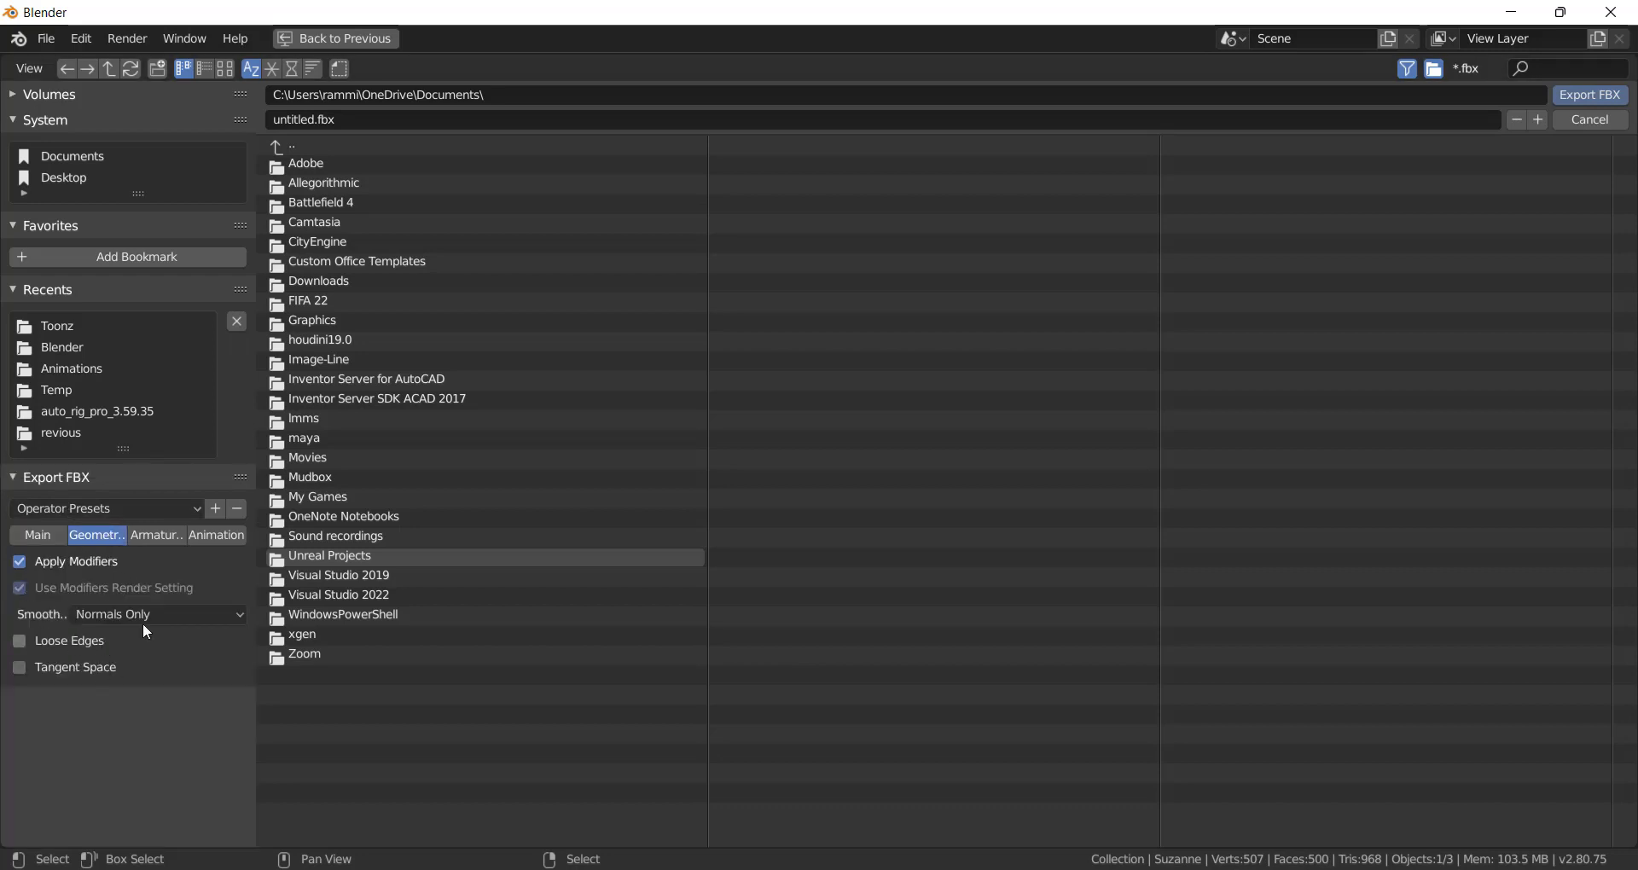
{"action": "left_click", "coordinate": [152, 535]}
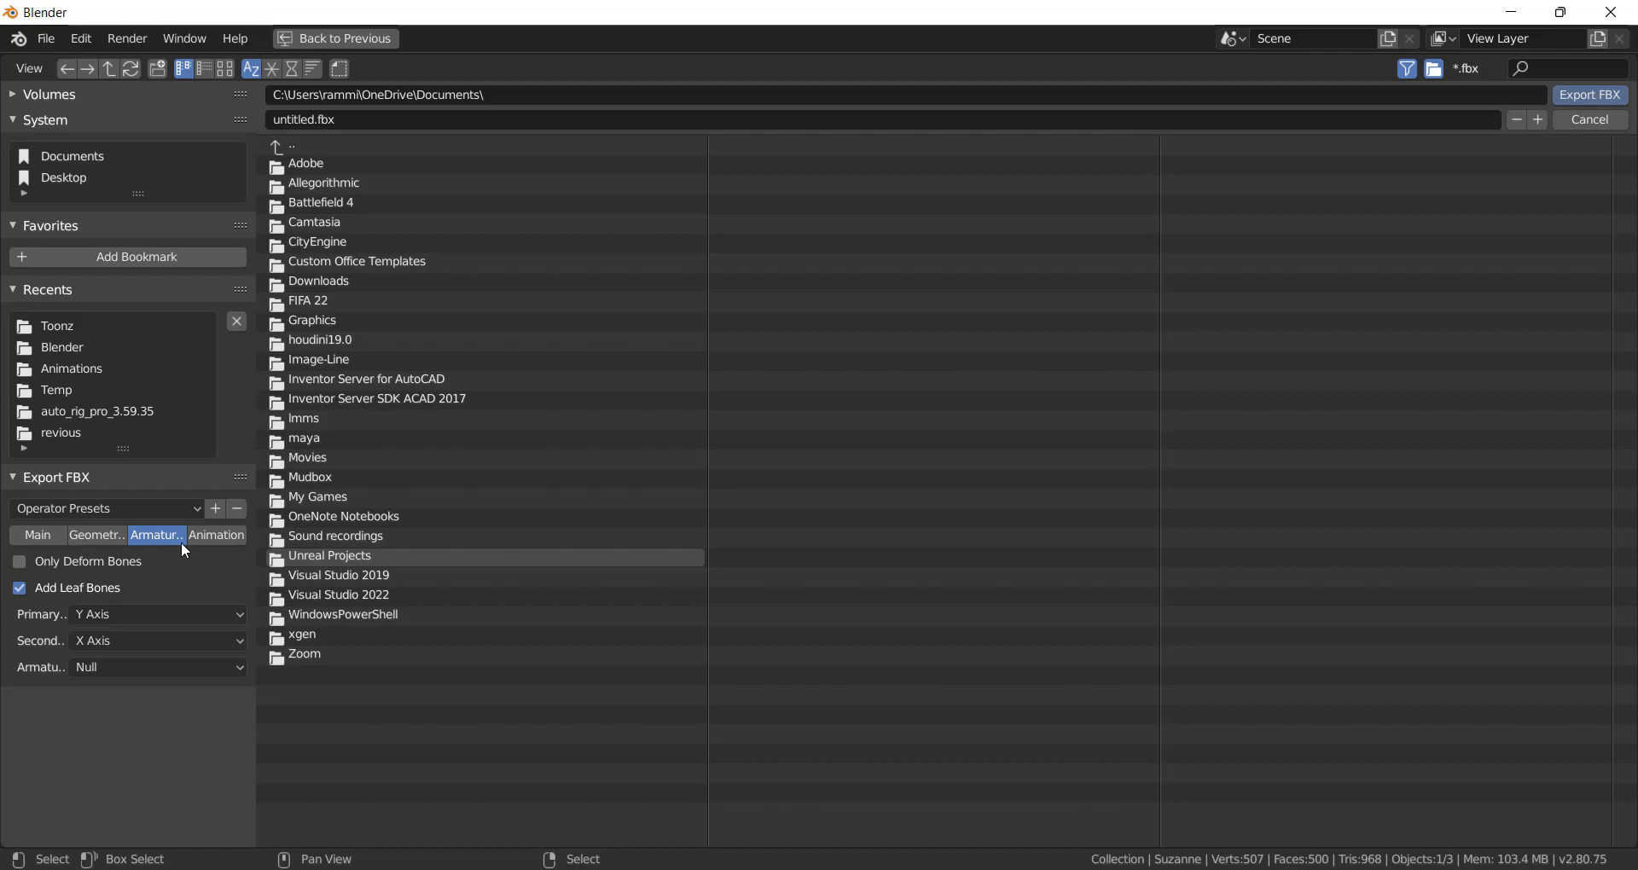
{"action": "left_click", "coordinate": [202, 537]}
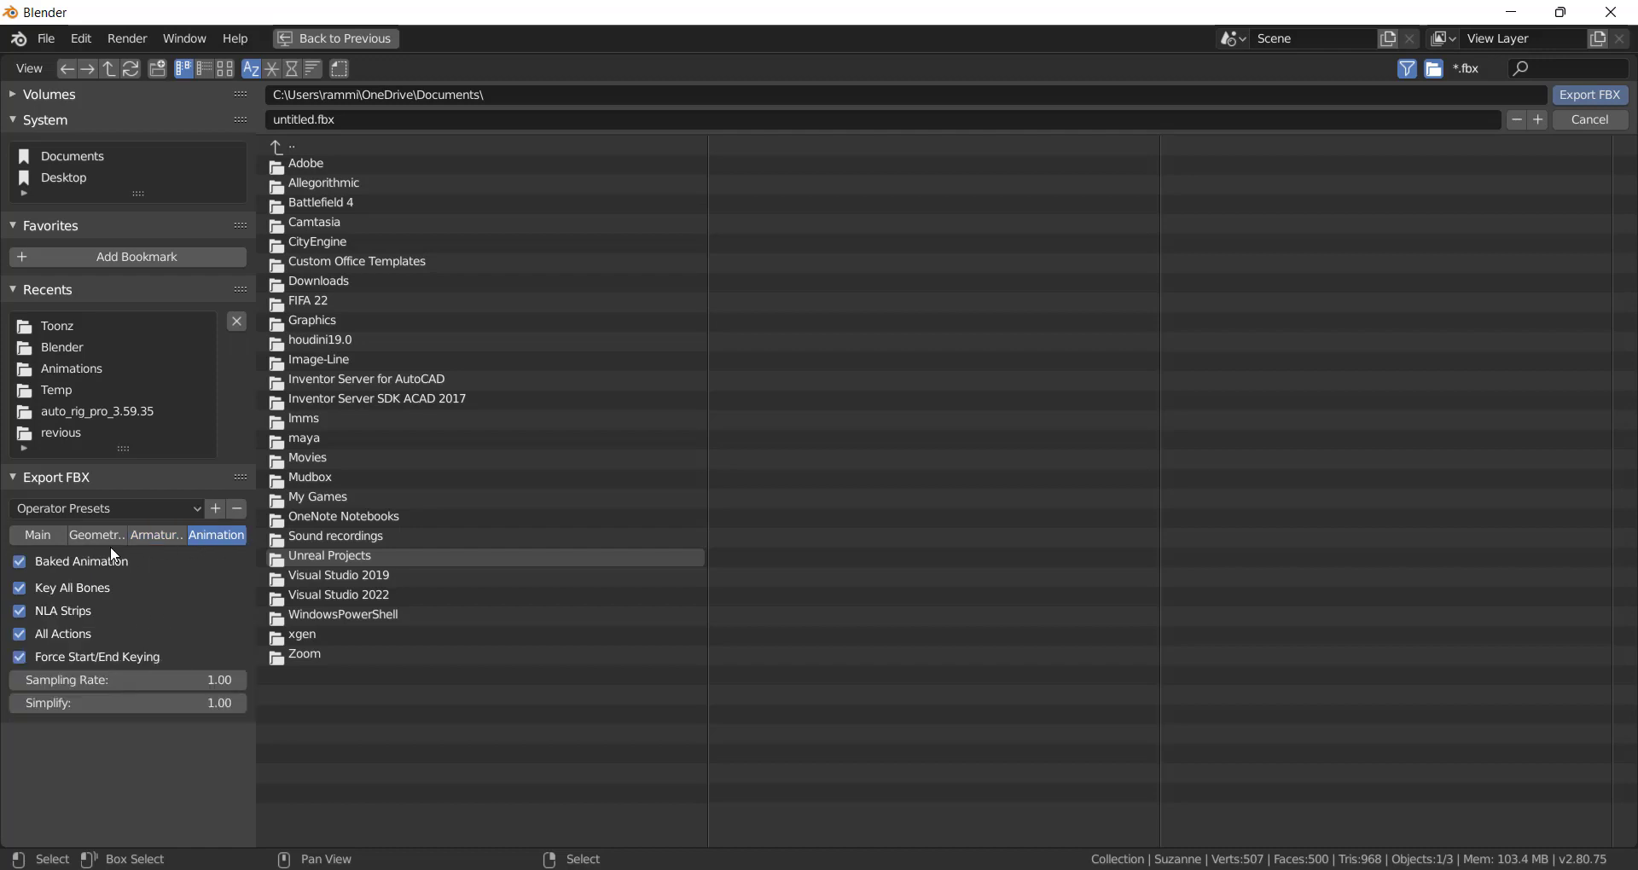
{"action": "left_click", "coordinate": [48, 531]}
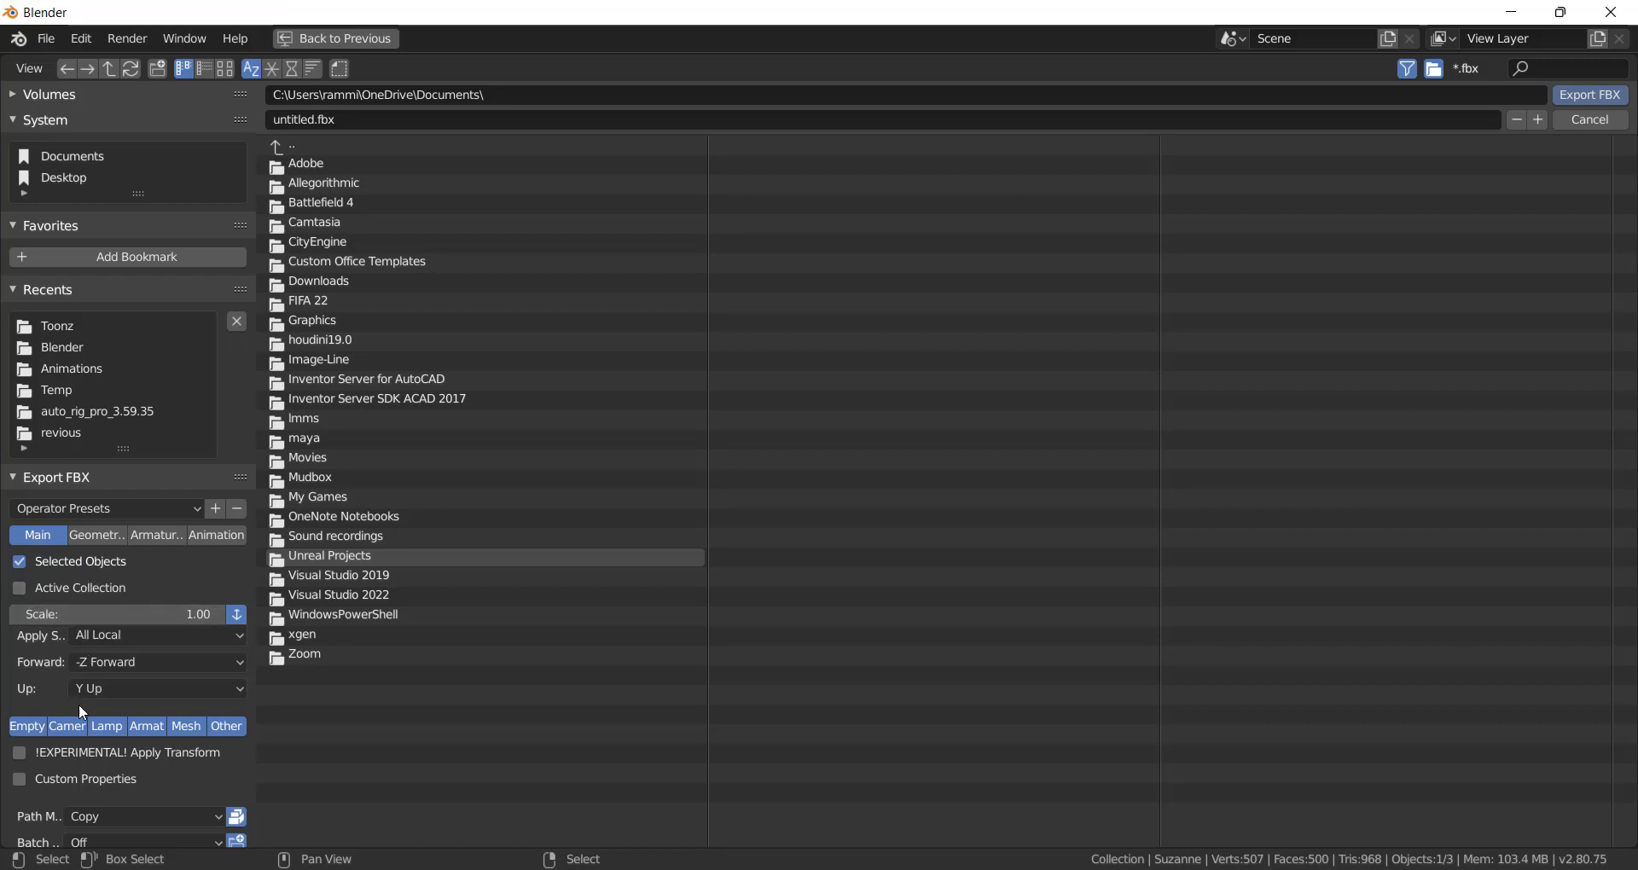
{"action": "scroll", "coordinate": [150, 686], "scroll_direction": "down", "scroll_amount": 1}
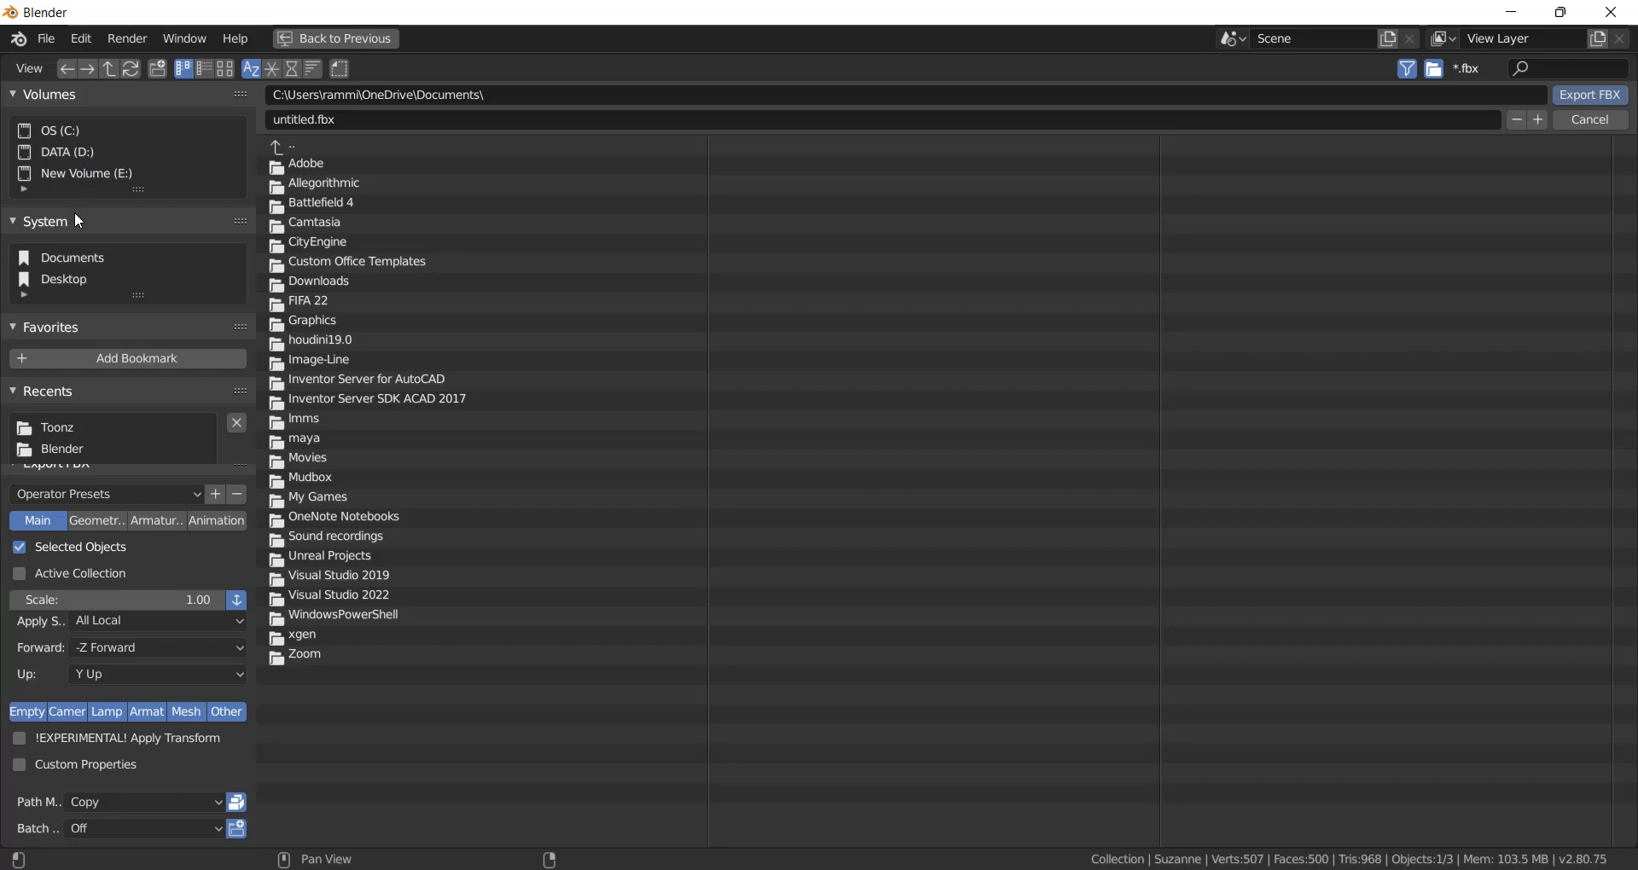
Export the FBX file to the Desktop folder under the name monkeyhead.
{"action": "left_click", "coordinate": [75, 287]}
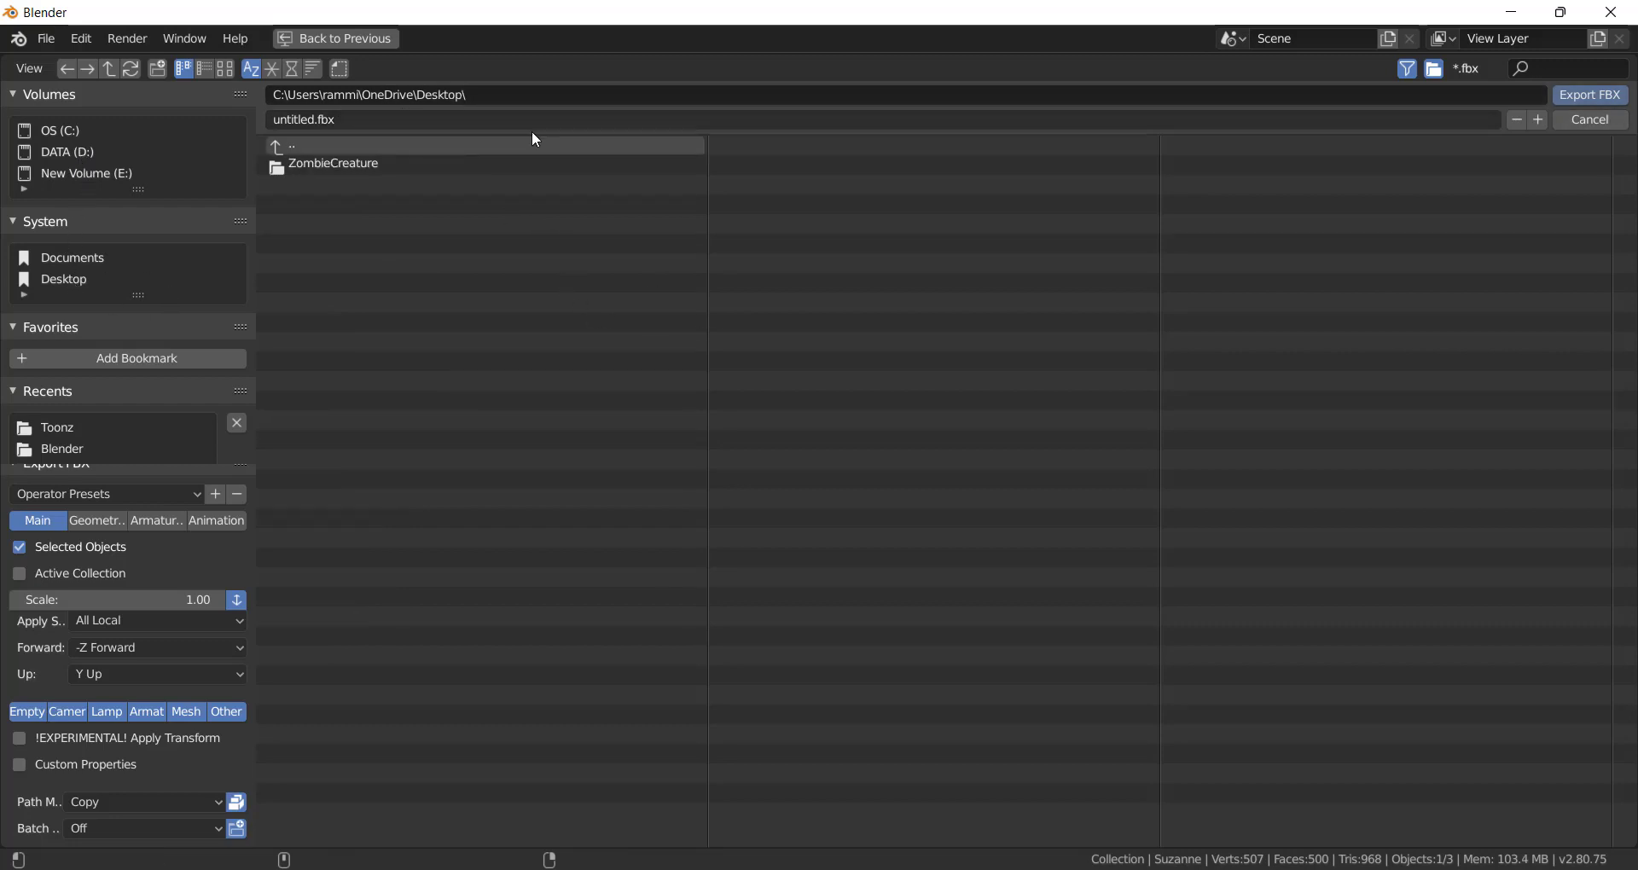
{"action": "left_click", "coordinate": [320, 123]}
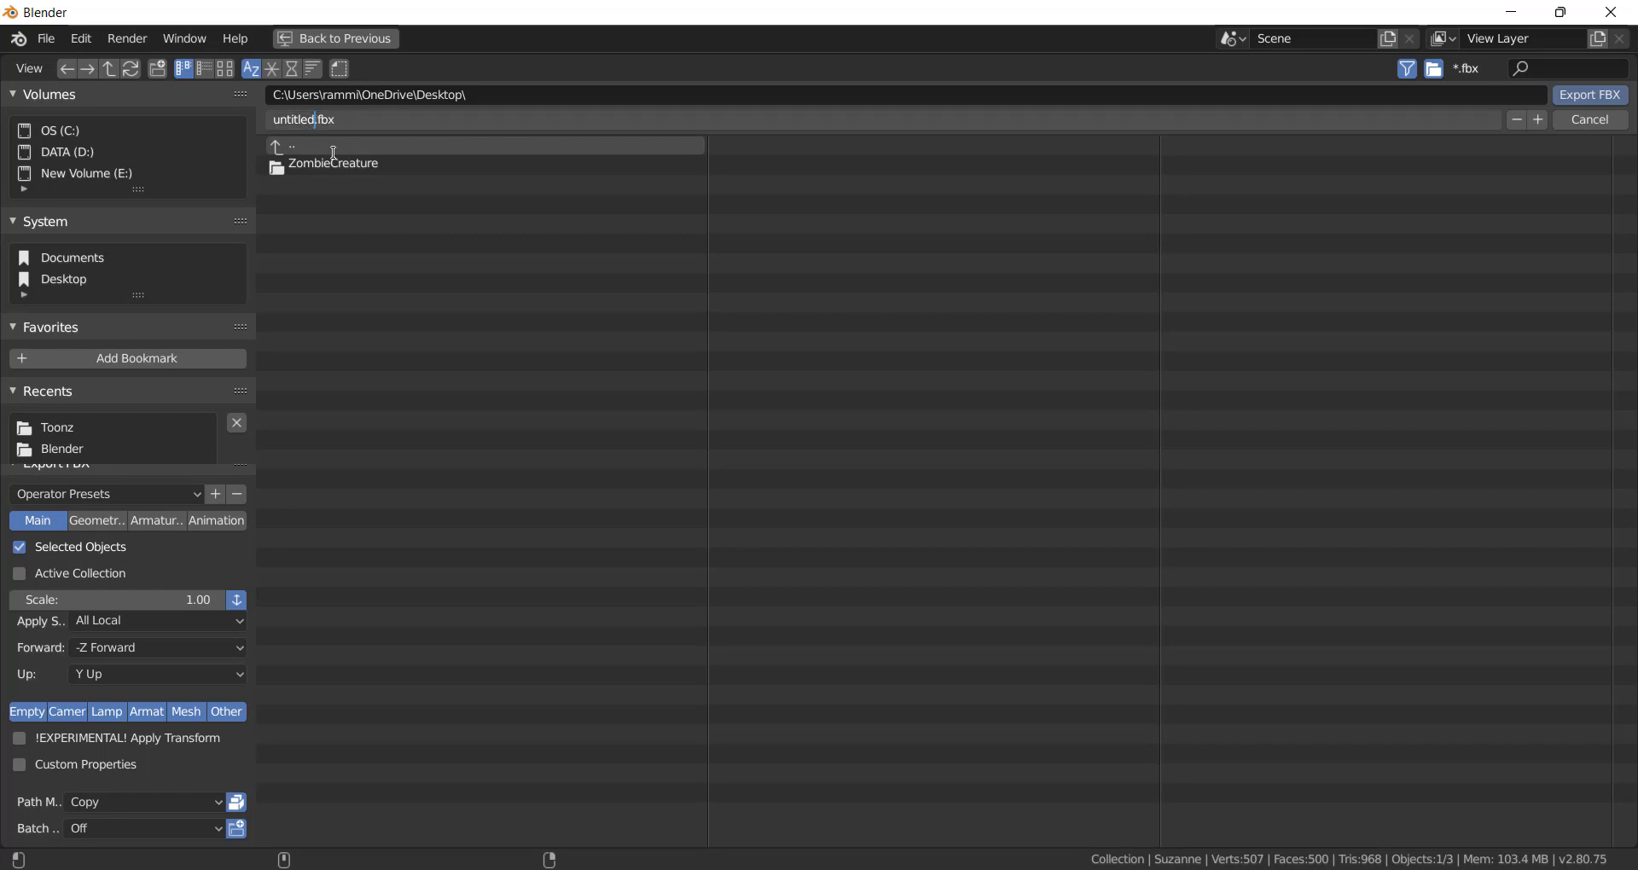
{"action": "key", "text": "BackSpace"}
{"action": "key", "text": "BackSpace"}
{"action": "key", "text": "BackSpace"}
{"action": "key", "text": "BackSpace"}
{"action": "key", "text": "BackSpace"}
{"action": "key", "text": "BackSpace"}
{"action": "key", "text": "BackSpace"}
{"action": "key", "text": "BackSpace"}
{"action": "type", "text": "monkeyhead"}
{"action": "left_click", "coordinate": [1585, 104]}
{"action": "left_click", "coordinate": [1588, 98]}
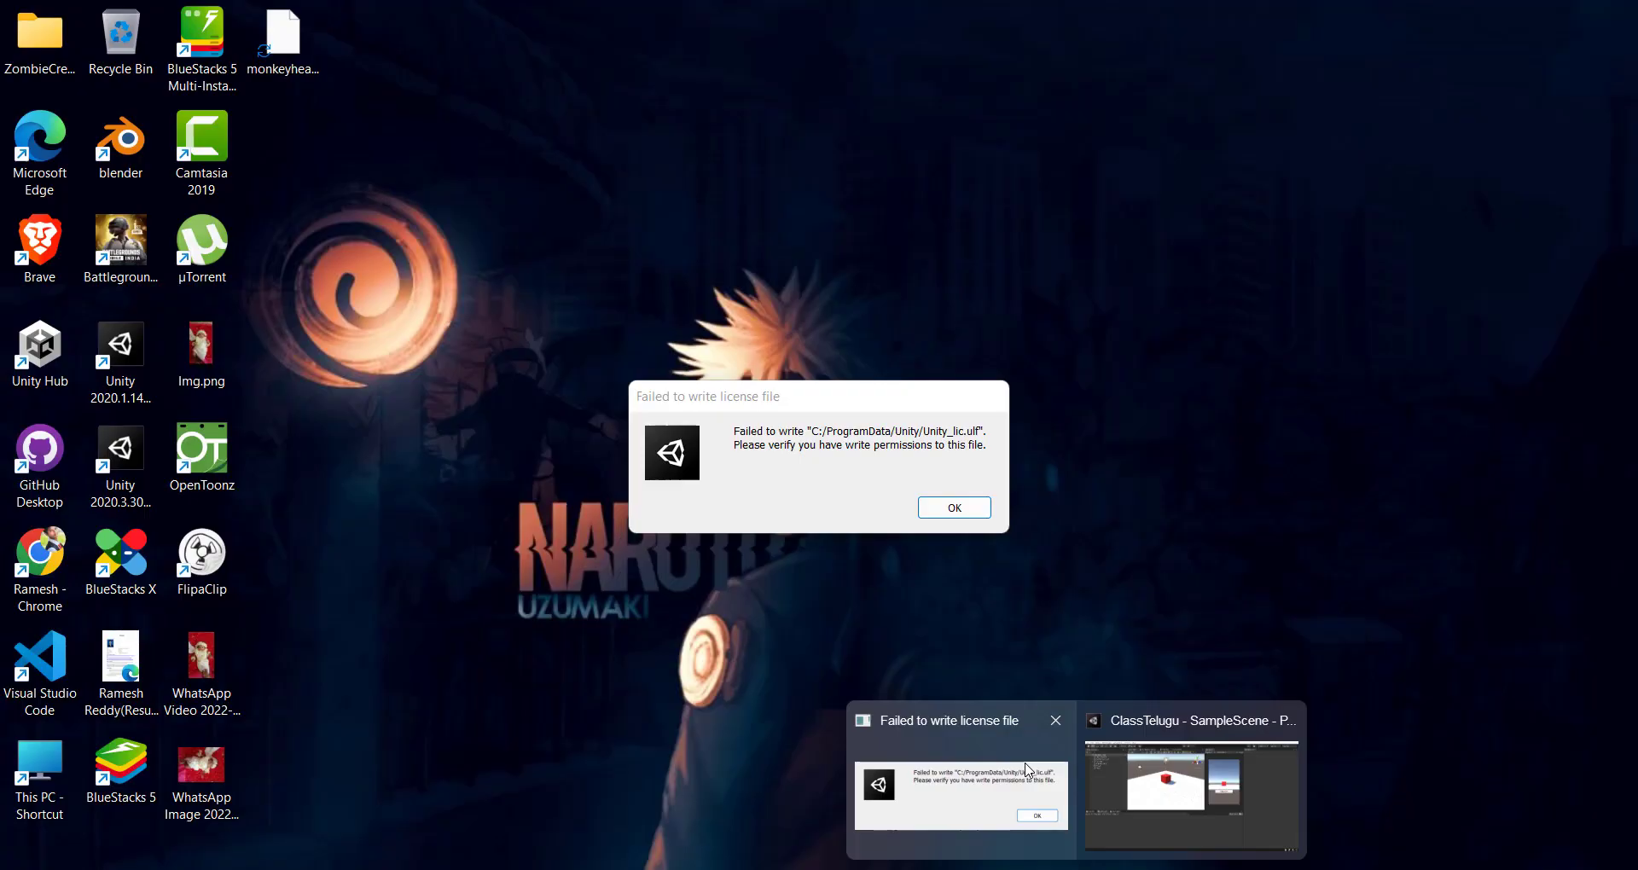
Dismiss the Unity license file error, close the blank window and switch to the ClassTelugu project in Unity.
{"action": "left_click", "coordinate": [962, 794]}
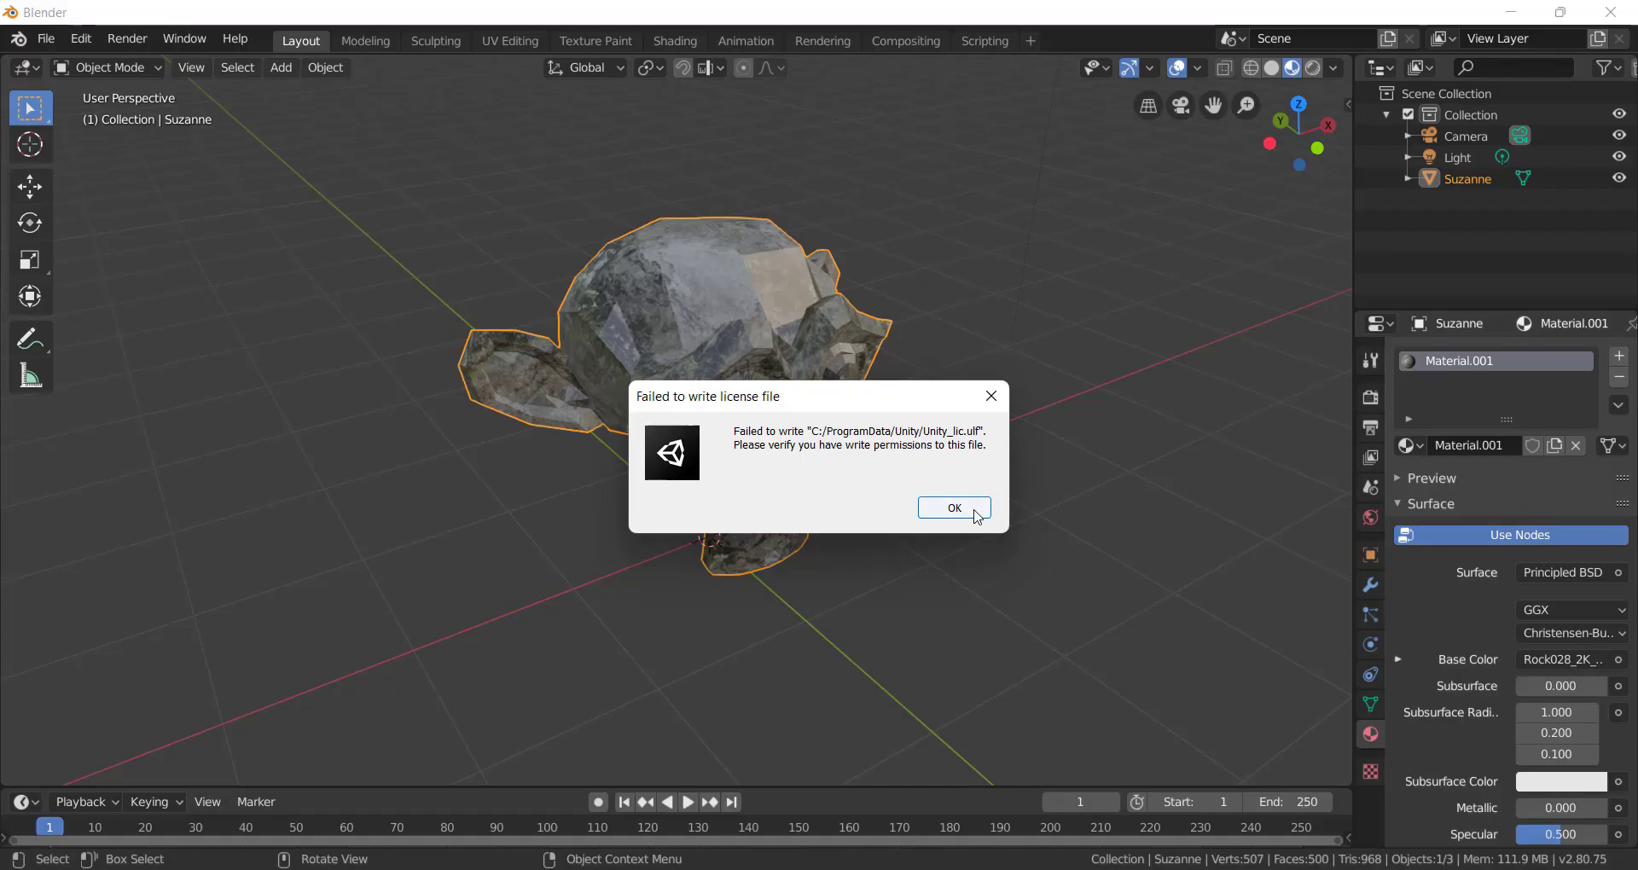
{"action": "left_click", "coordinate": [968, 510]}
{"action": "left_click", "coordinate": [971, 529]}
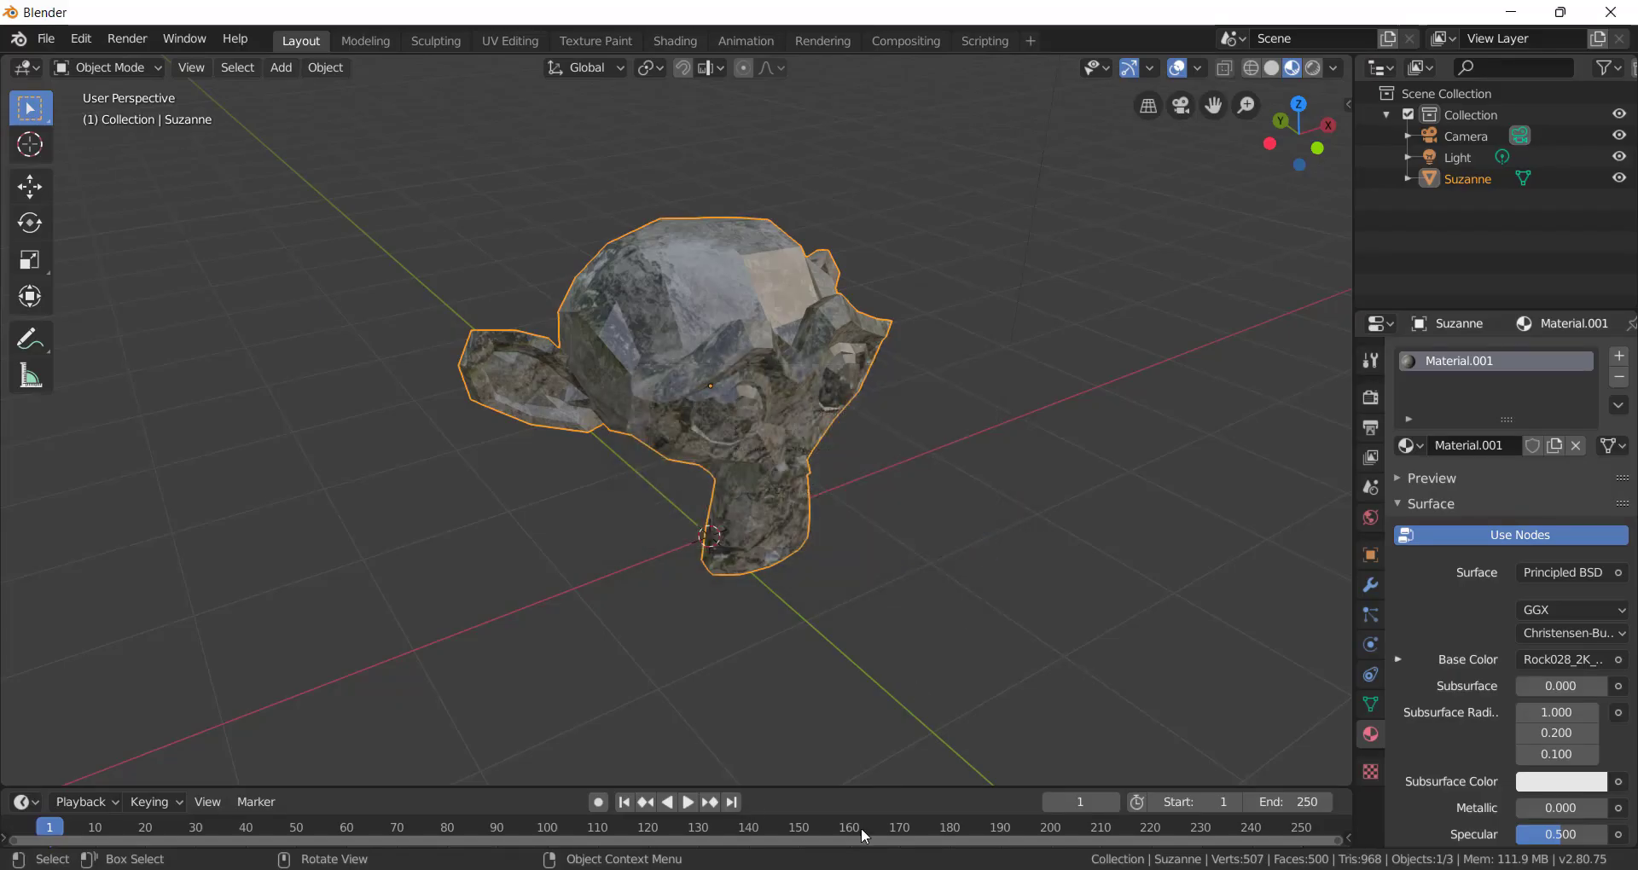
{"action": "left_click", "coordinate": [1020, 868]}
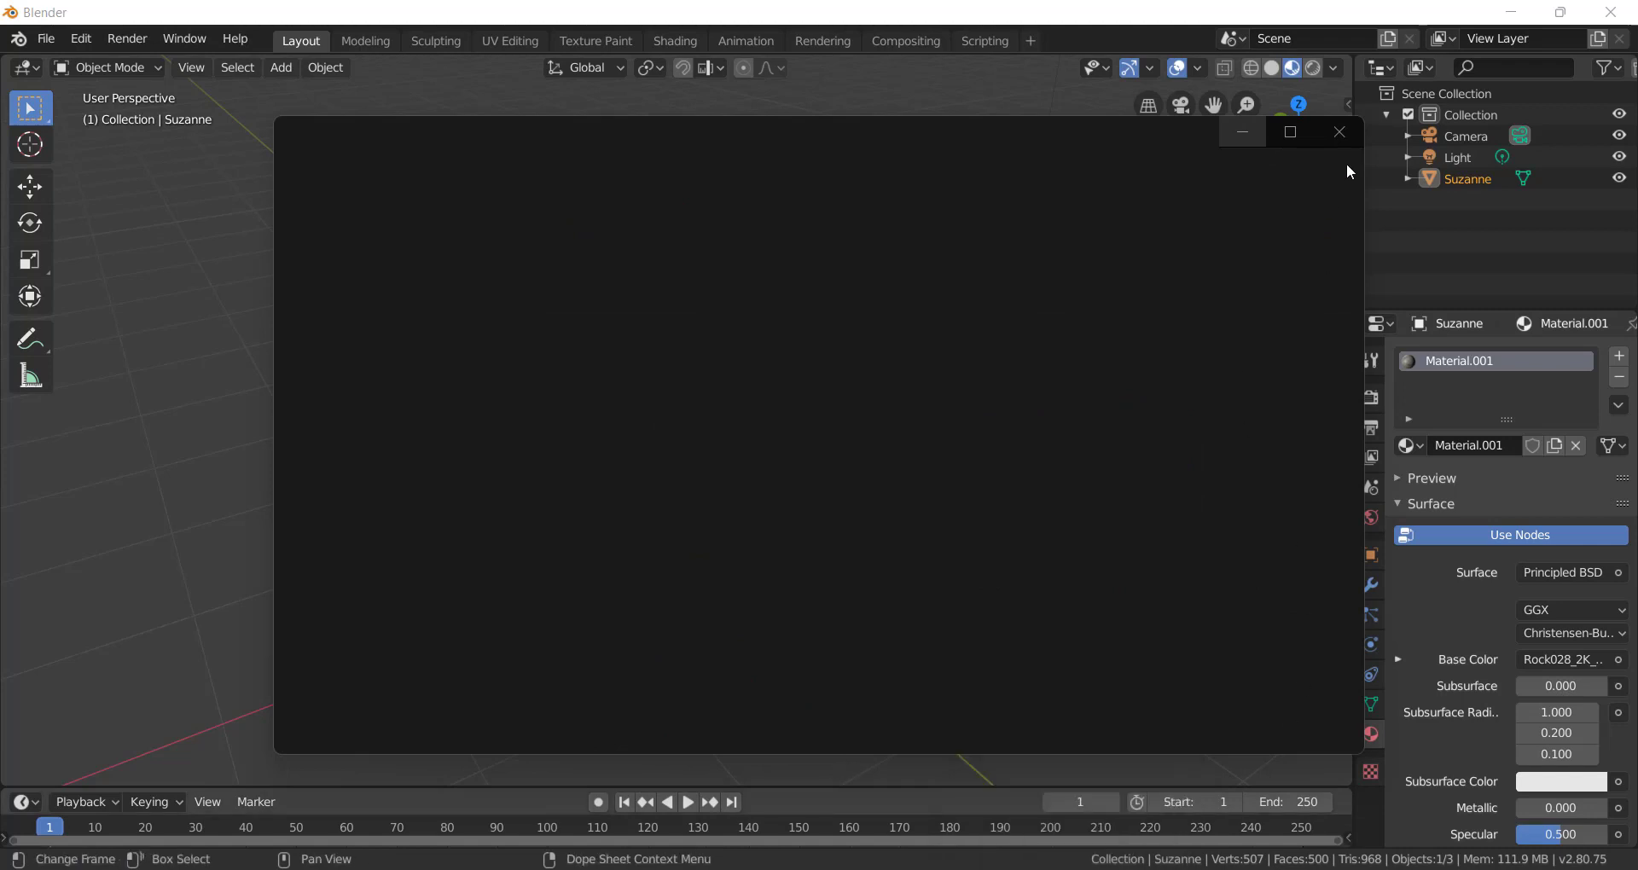
{"action": "left_click", "coordinate": [1340, 135]}
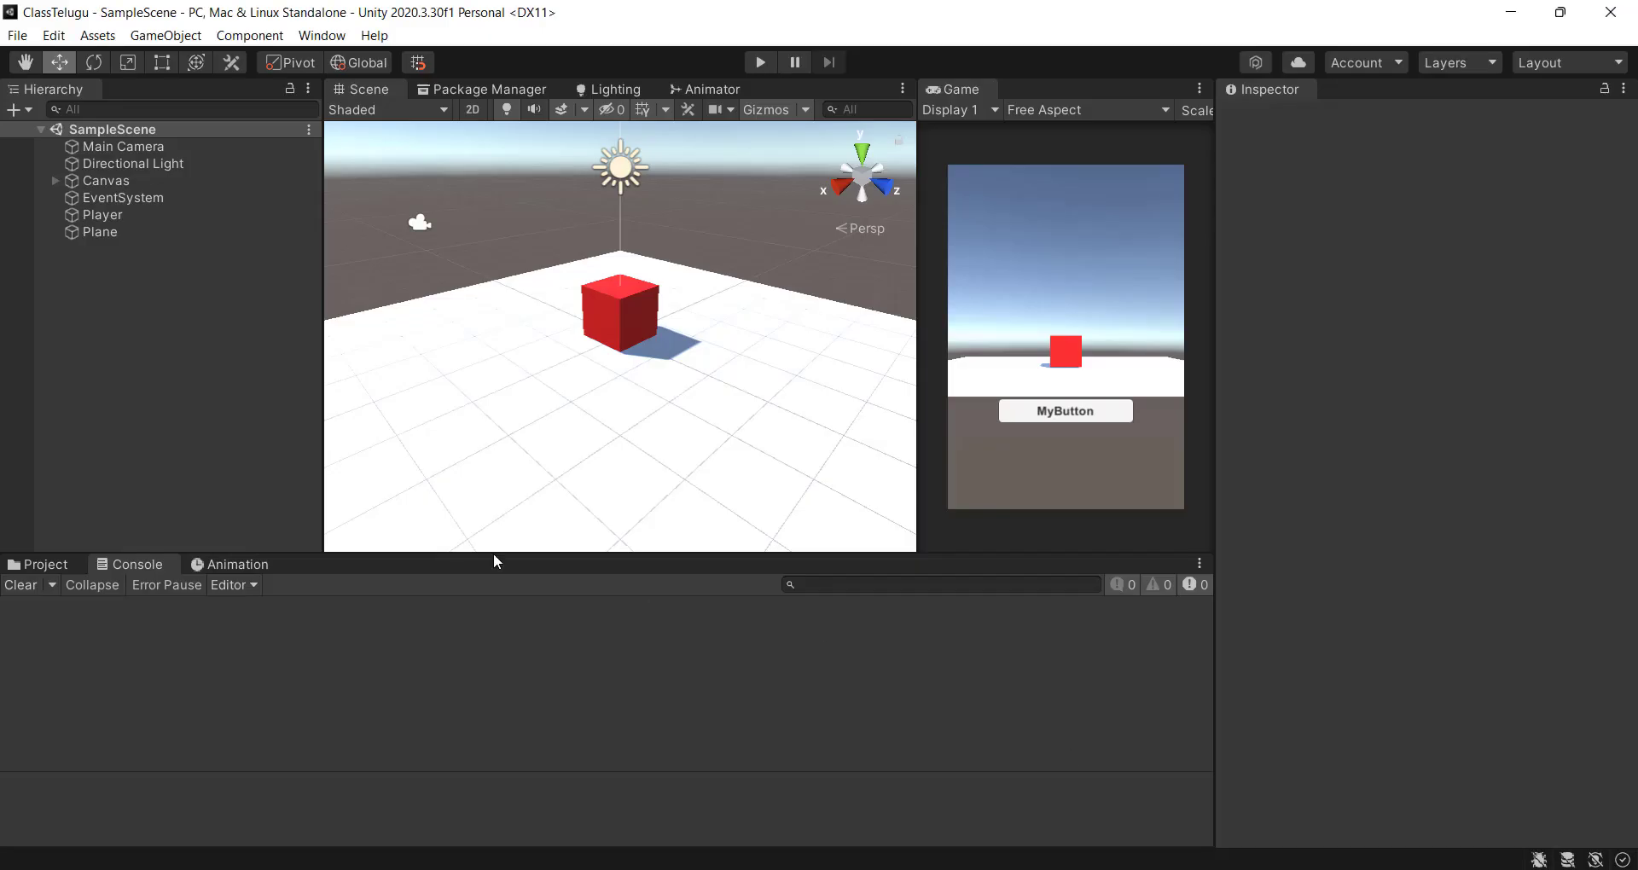
Delete the white Plane under the red cube from SampleScene.
{"action": "scroll", "coordinate": [610, 421], "scroll_direction": "down", "scroll_amount": 10}
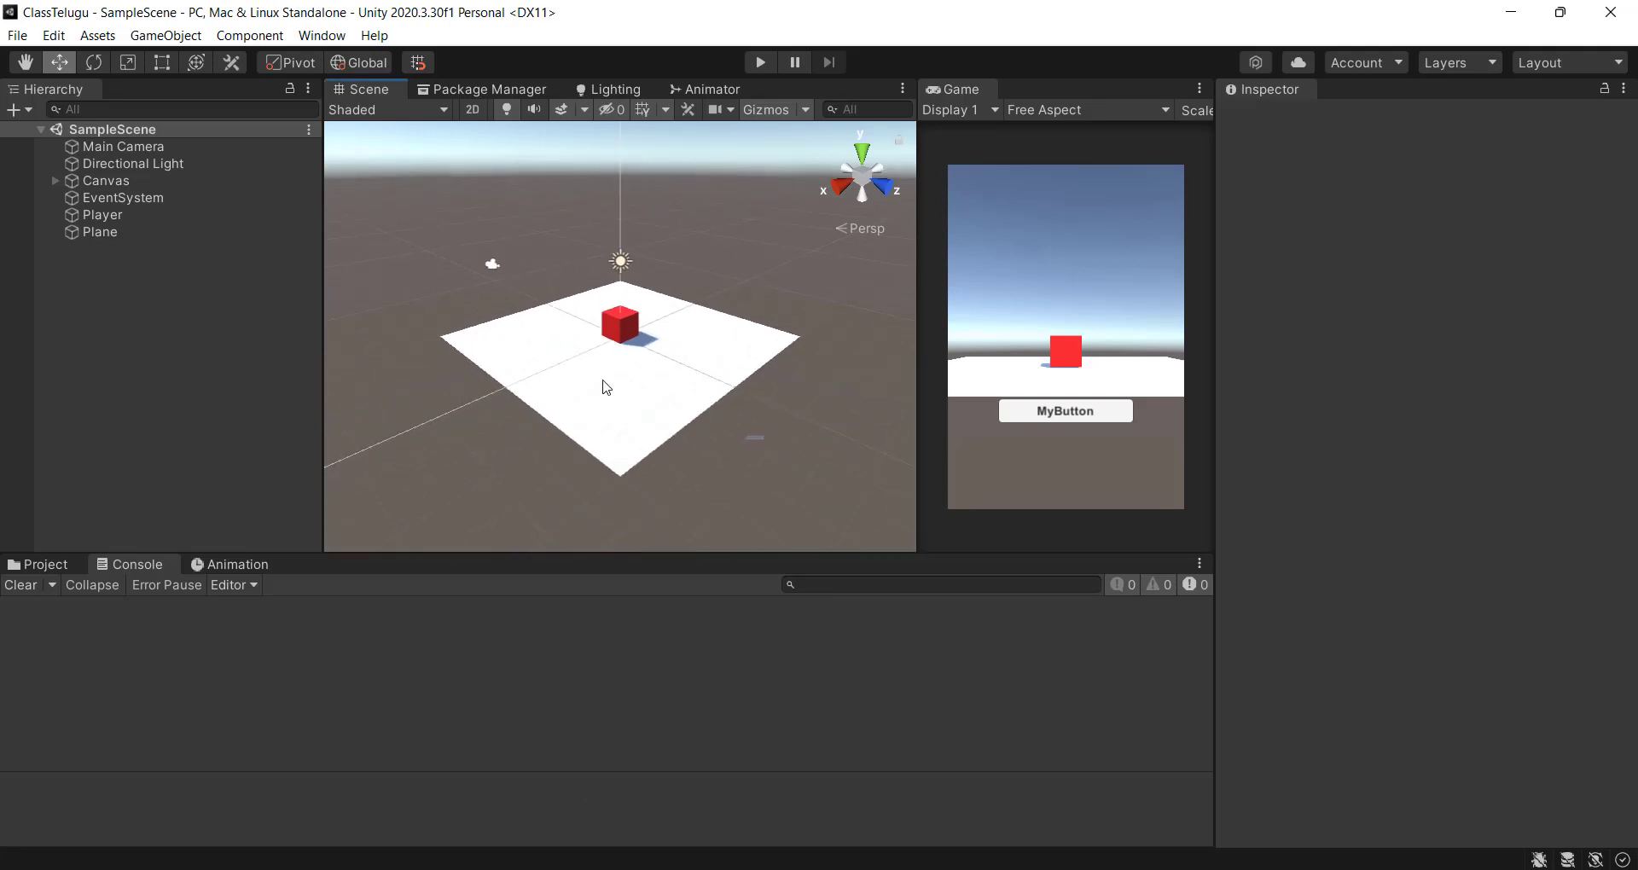
{"action": "left_click", "coordinate": [586, 381]}
{"action": "key", "text": "Delete"}
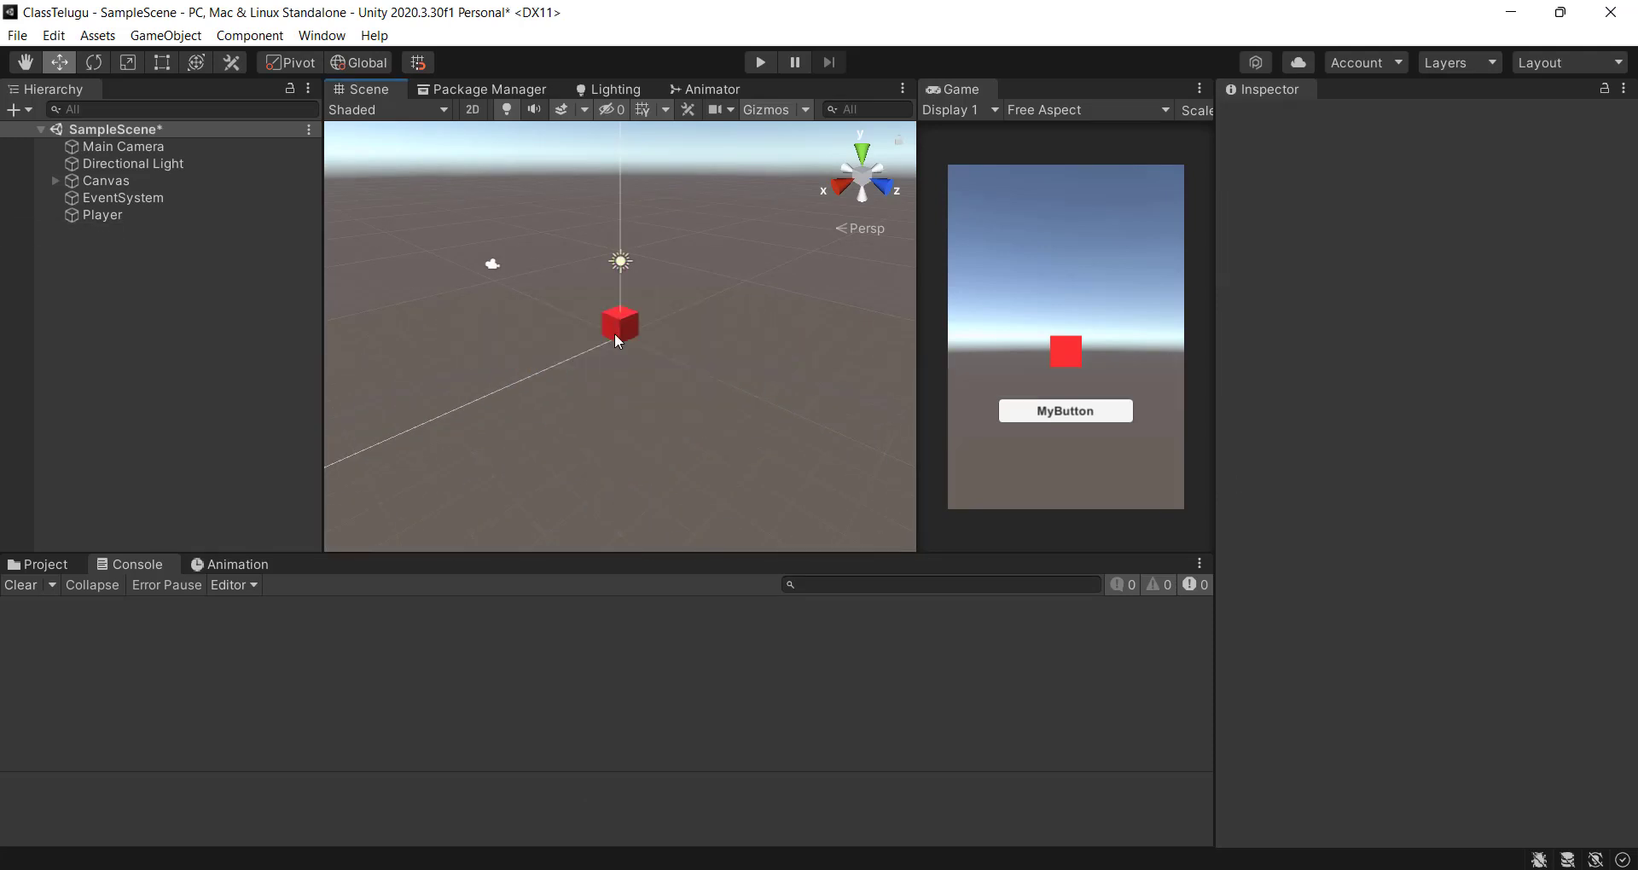
Delete the red Player cube from SampleScene.
{"action": "left_click", "coordinate": [616, 335]}
{"action": "key", "text": "Delete"}
Create a folder named 3DModels in the project's Assets folder and open it.
{"action": "left_click", "coordinate": [49, 565]}
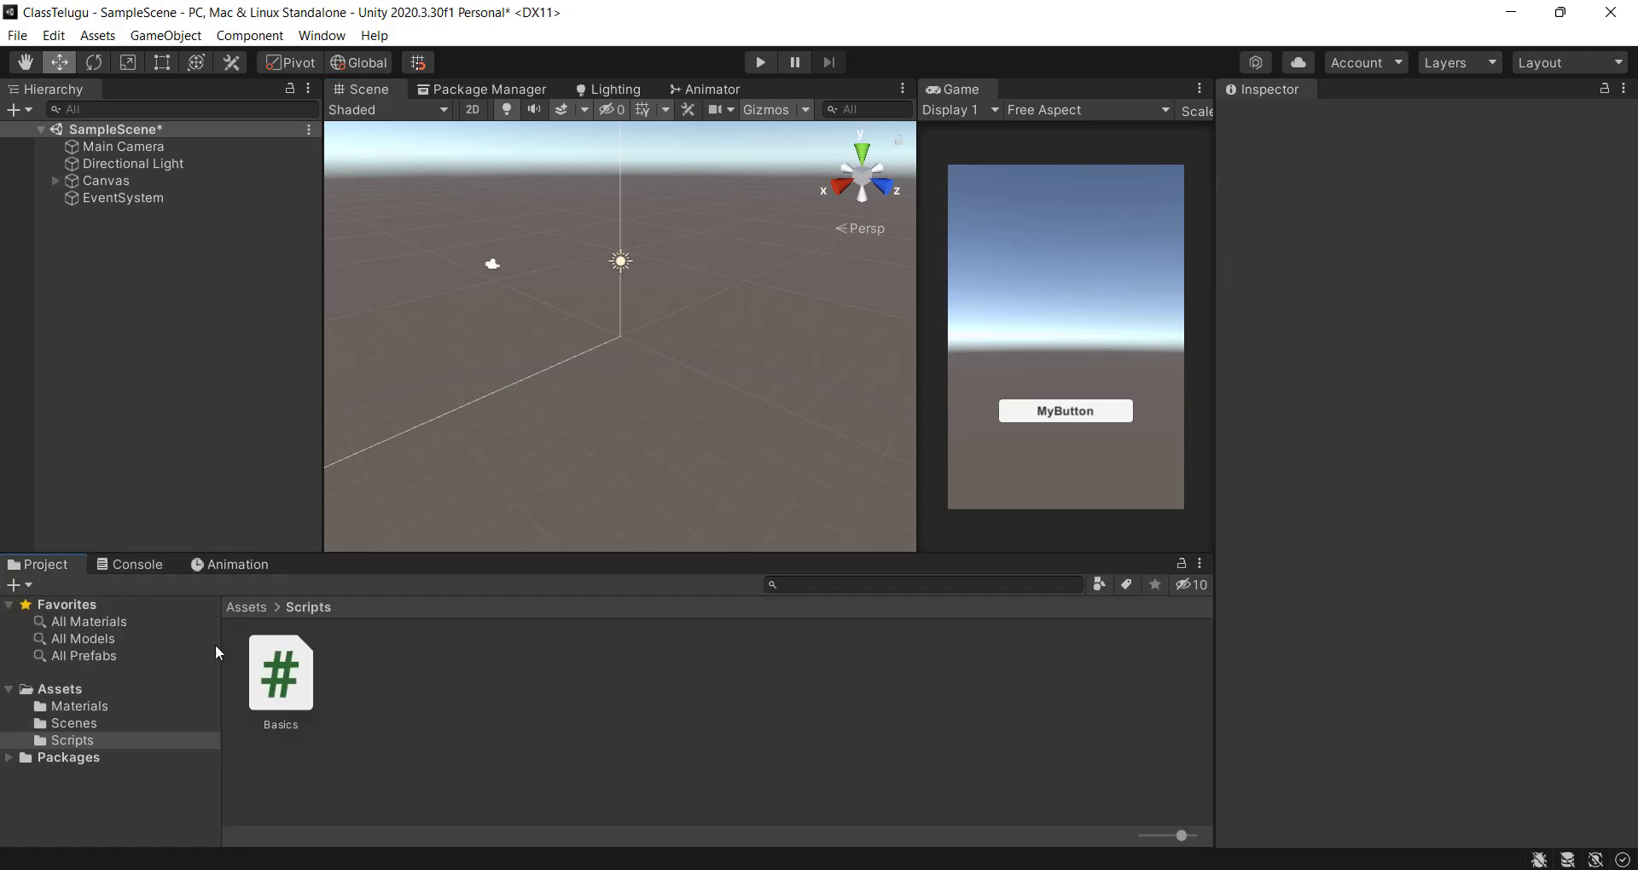
{"action": "left_click", "coordinate": [248, 606]}
{"action": "right_click", "coordinate": [599, 684]}
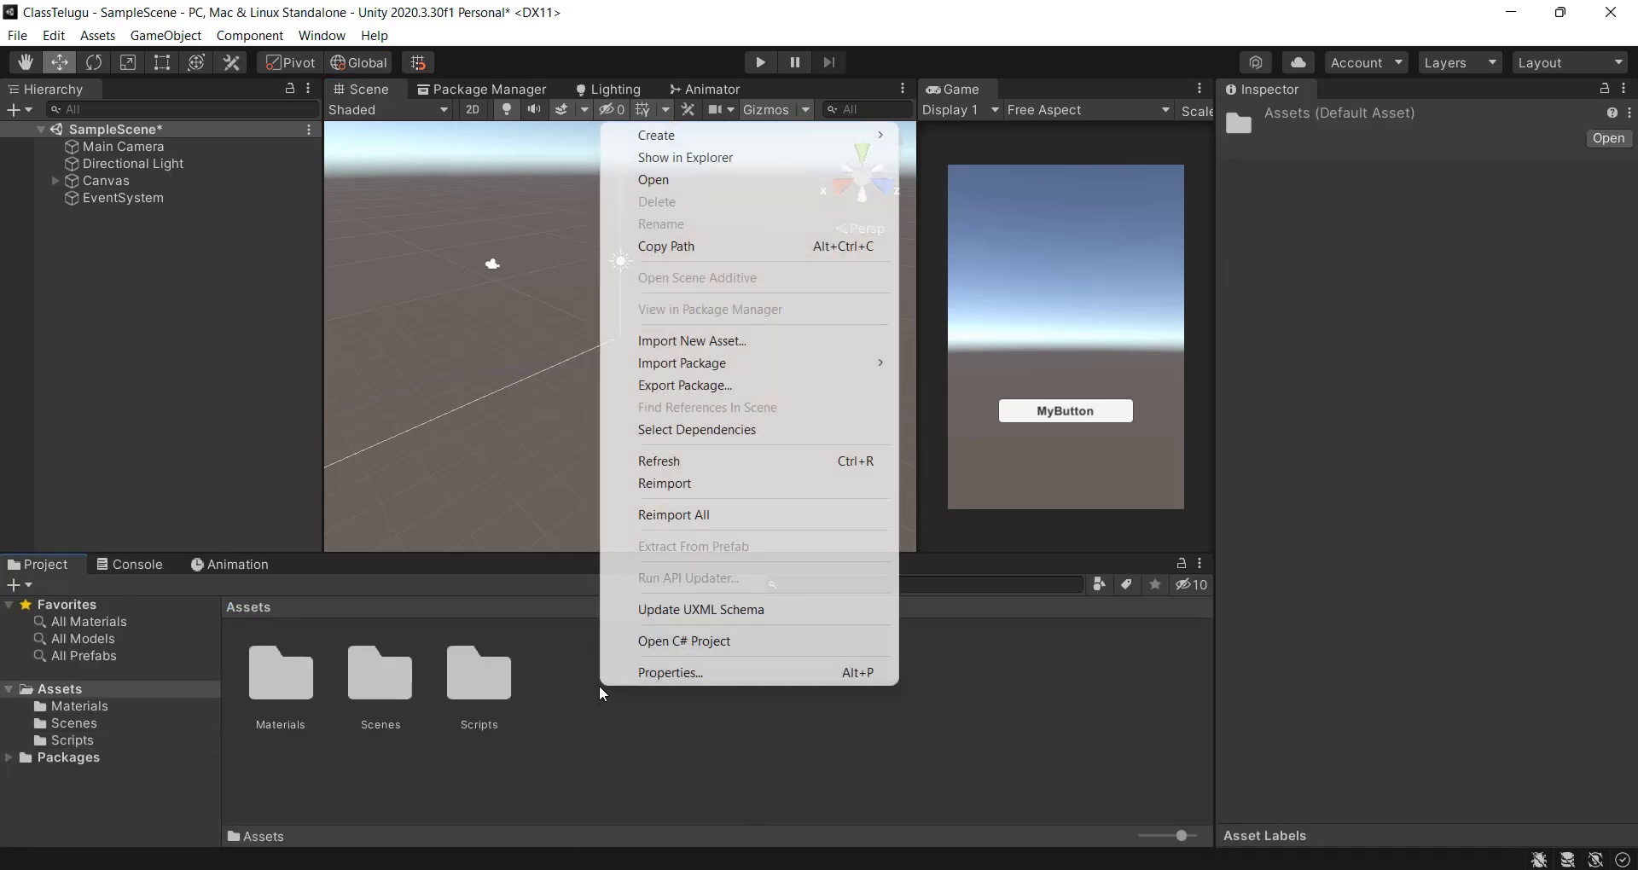
{"action": "mouse_move", "coordinate": [819, 135]}
{"action": "left_click", "coordinate": [933, 84]}
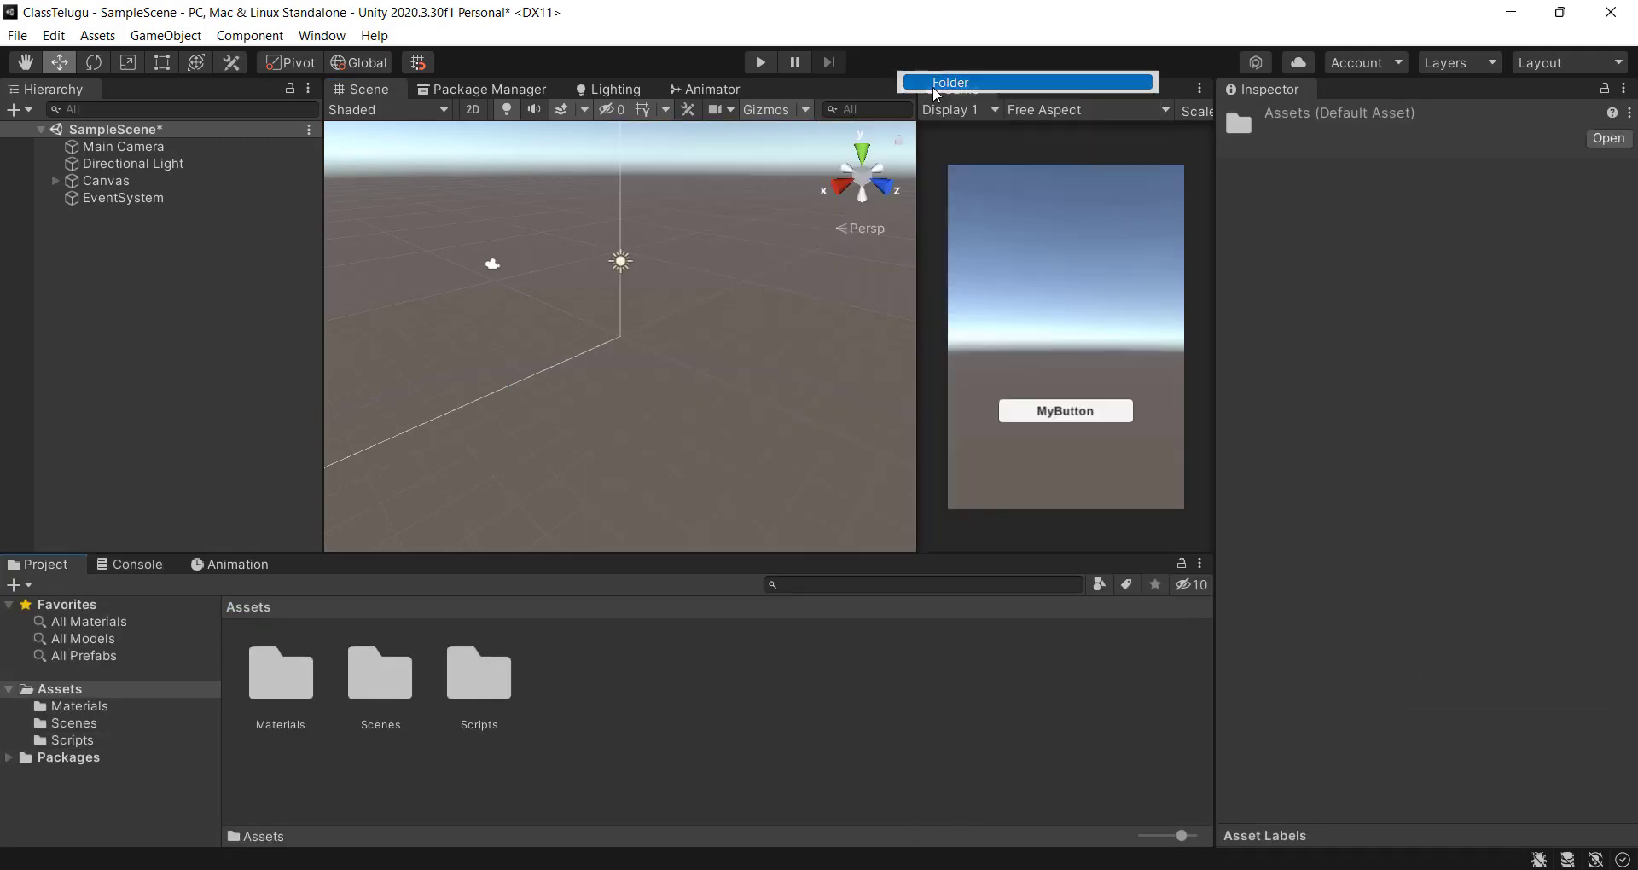
{"action": "type", "text": "As"}
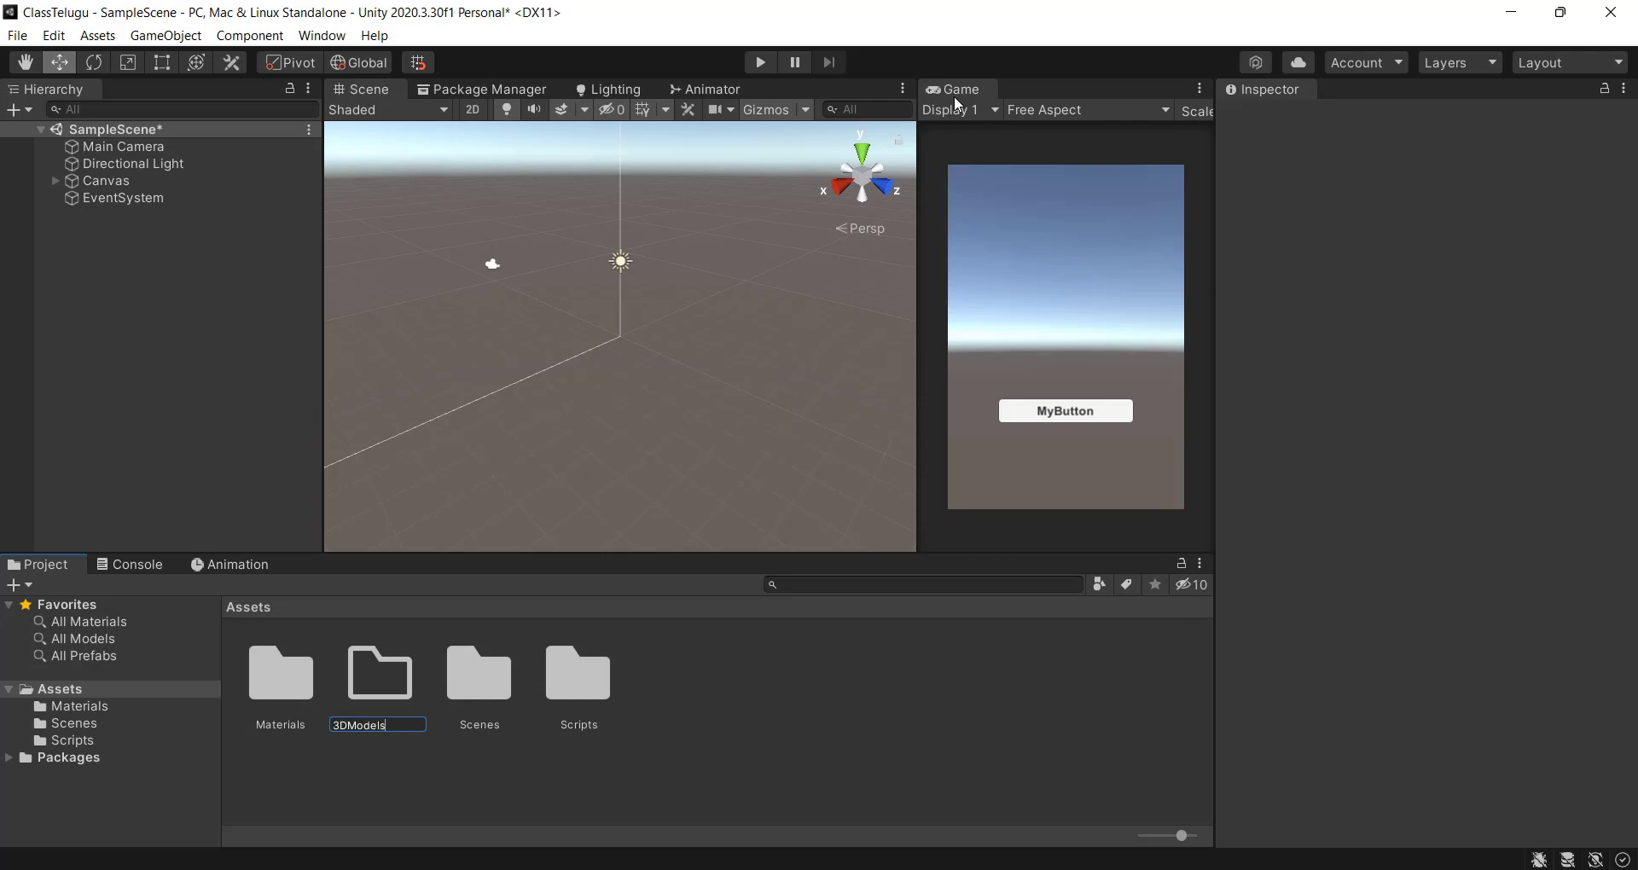
{"action": "key", "text": "Return"}
{"action": "double_click", "coordinate": [288, 664]}
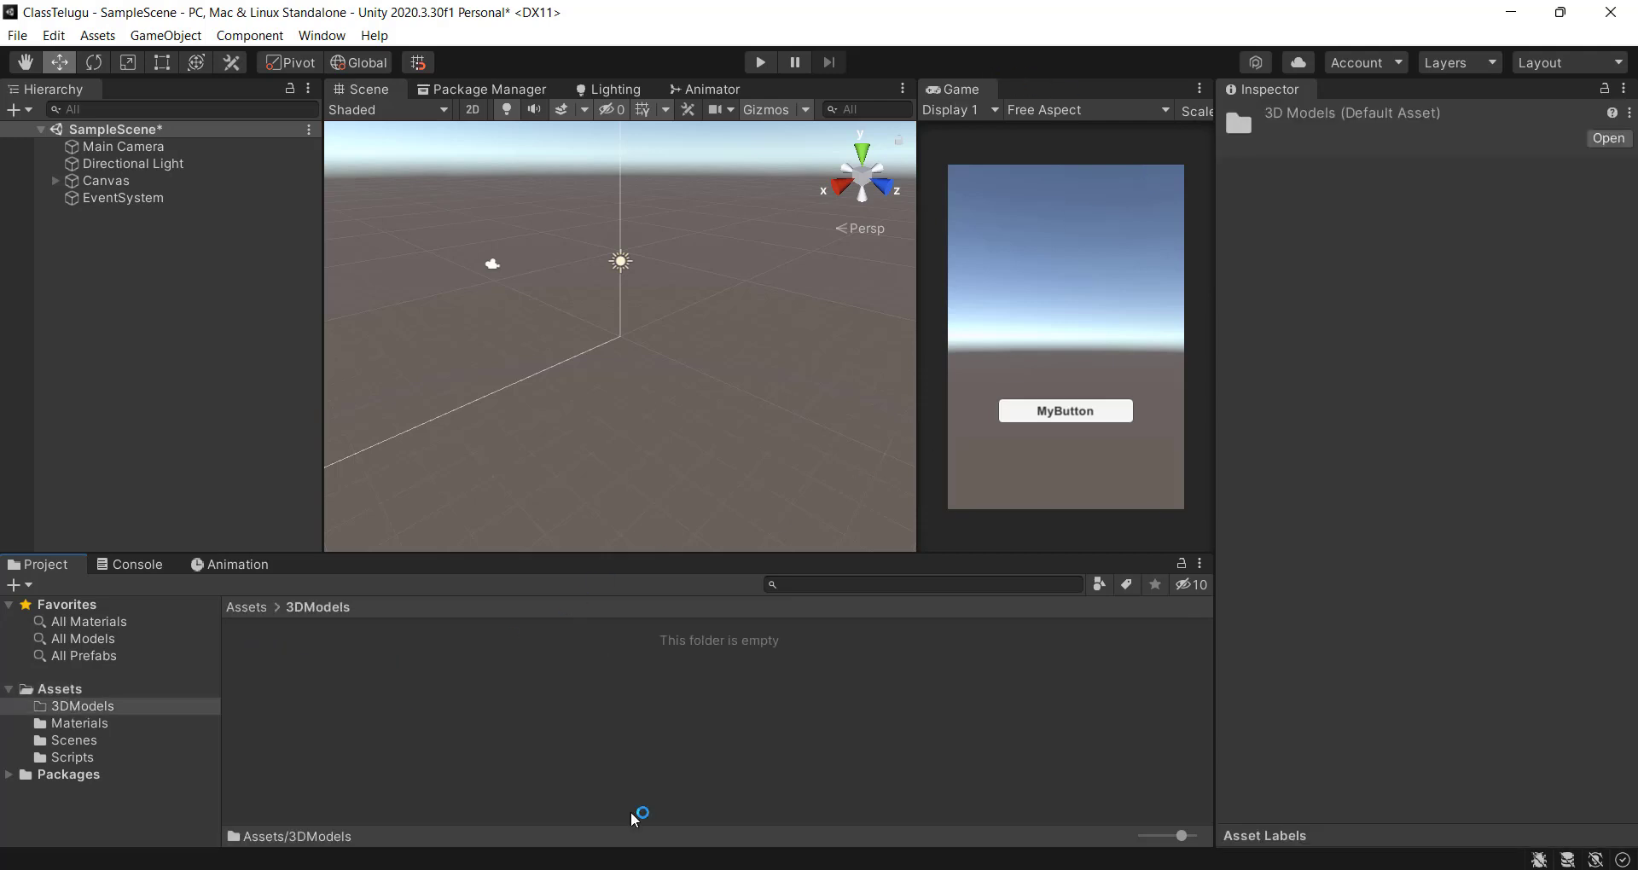
Import monkeyhead.fbx from the Desktop folder into the project's 3DModels folder.
{"action": "key", "text": "alt+Tab"}
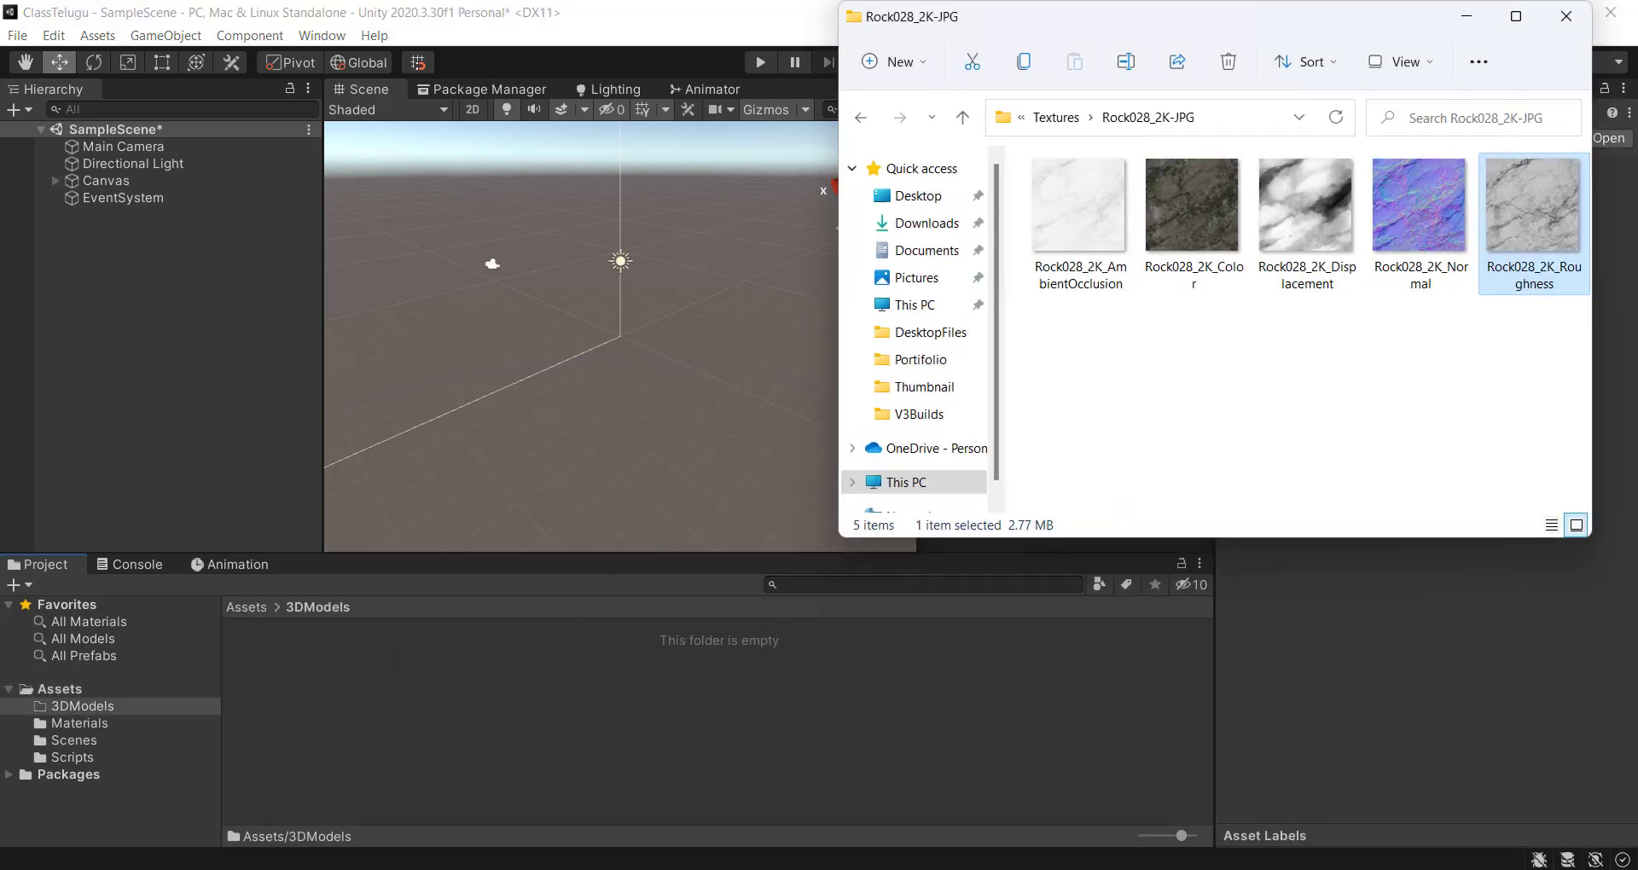
{"action": "left_click", "coordinate": [918, 195]}
{"action": "scroll", "coordinate": [1365, 342], "scroll_direction": "down", "scroll_amount": 1}
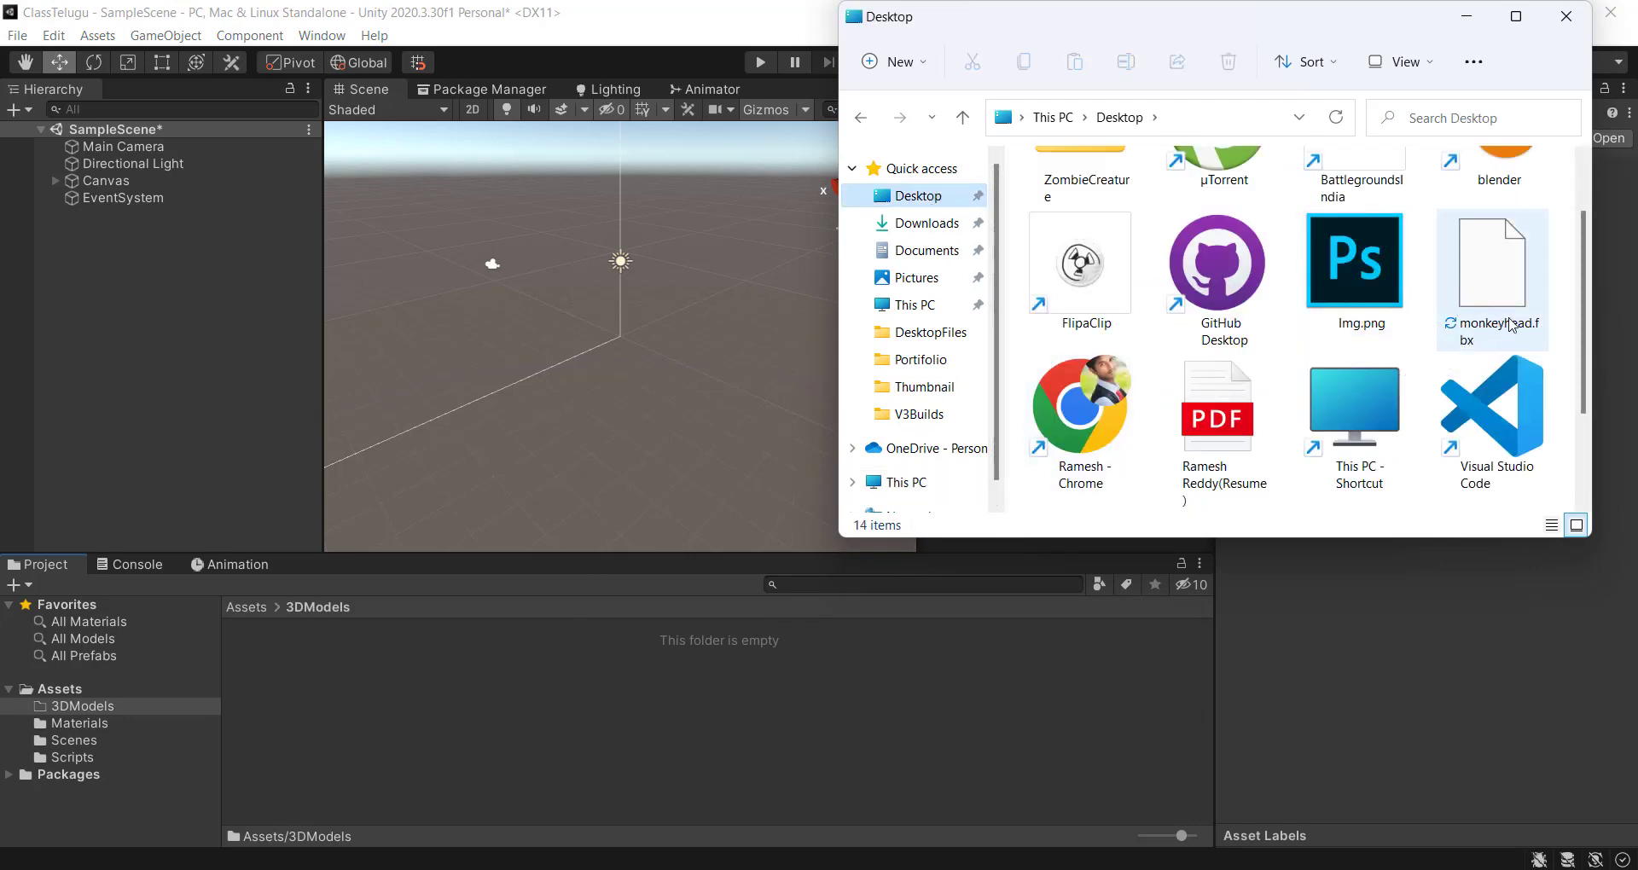
{"action": "left_click_drag", "start_coordinate": [1459, 318], "coordinate": [360, 732]}
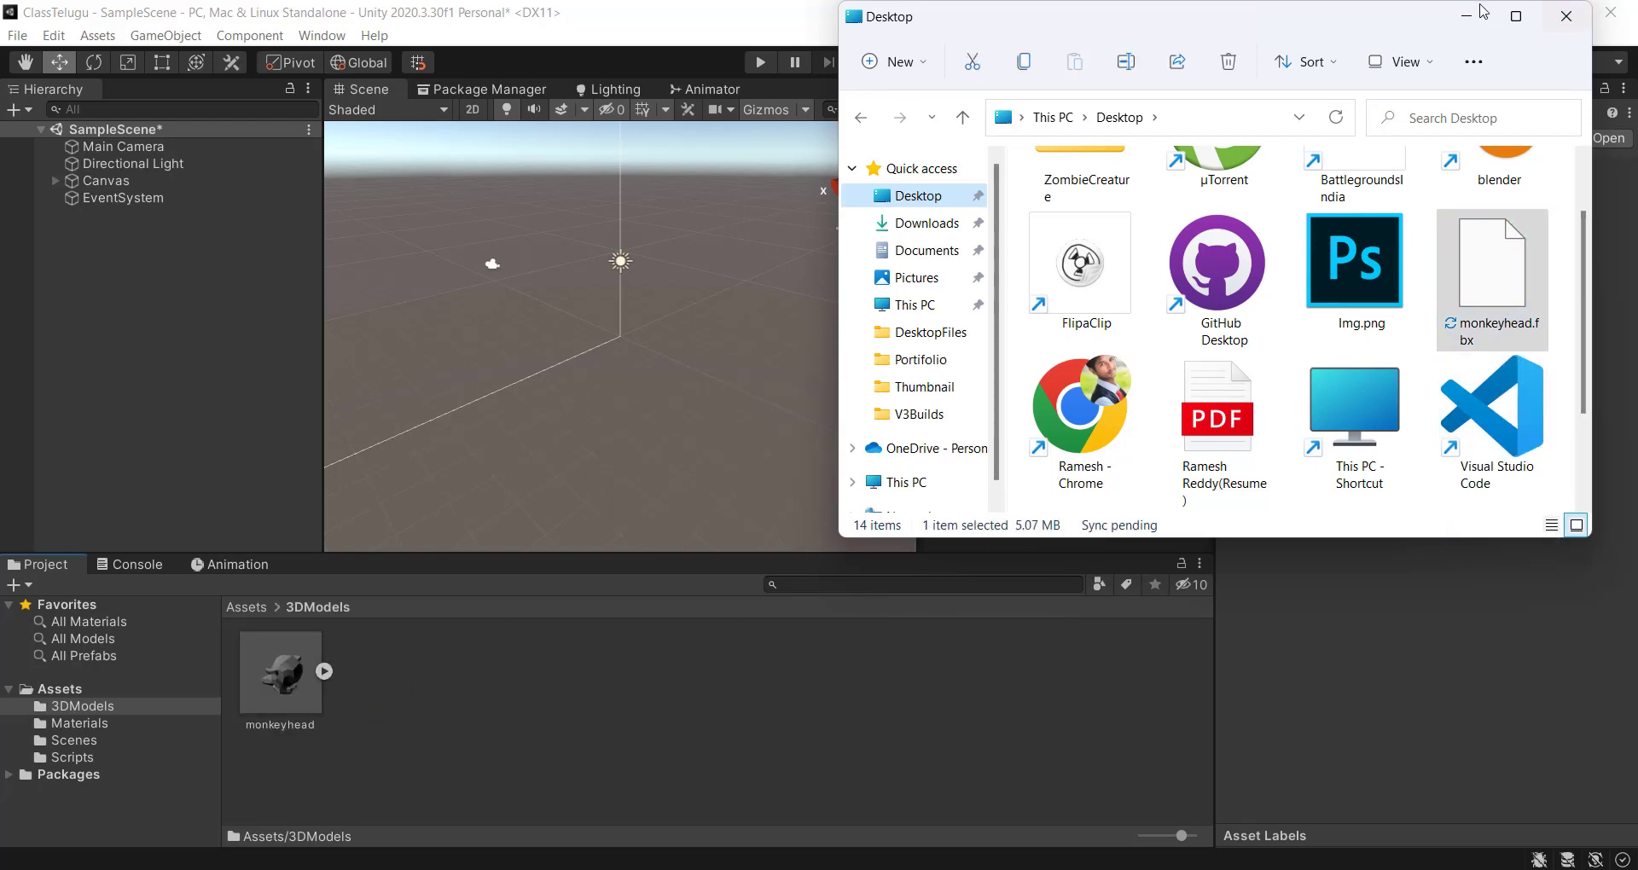
{"action": "left_click", "coordinate": [223, 685]}
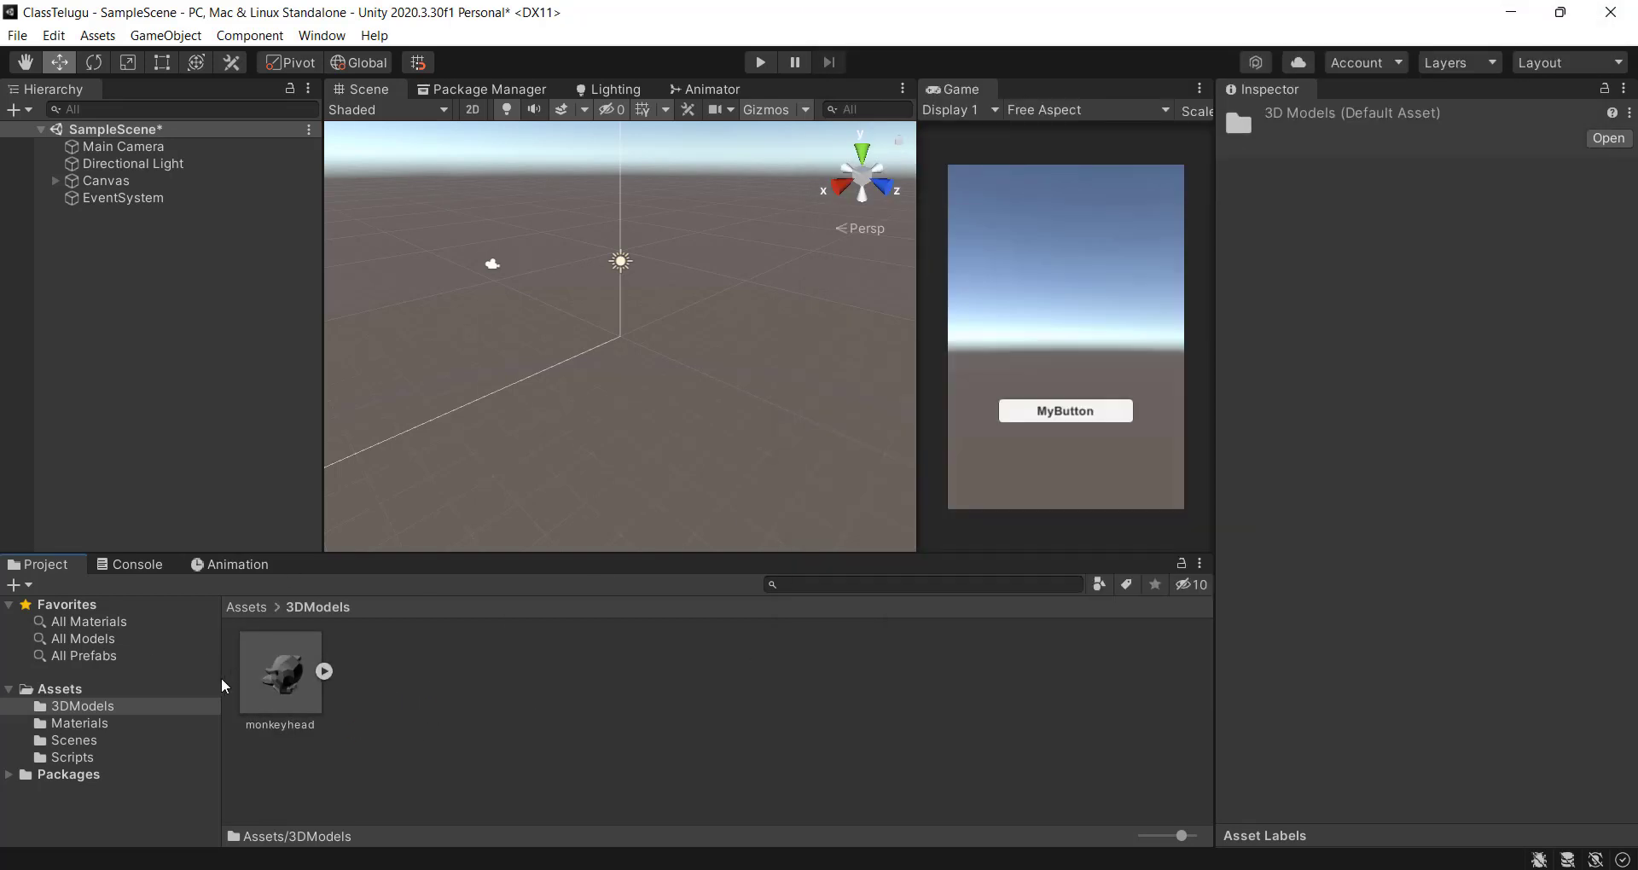
Check the material and mesh contained in the monkeyhead asset, and add the model to SampleScene.
{"action": "left_click", "coordinate": [298, 680]}
{"action": "left_click", "coordinate": [325, 672]}
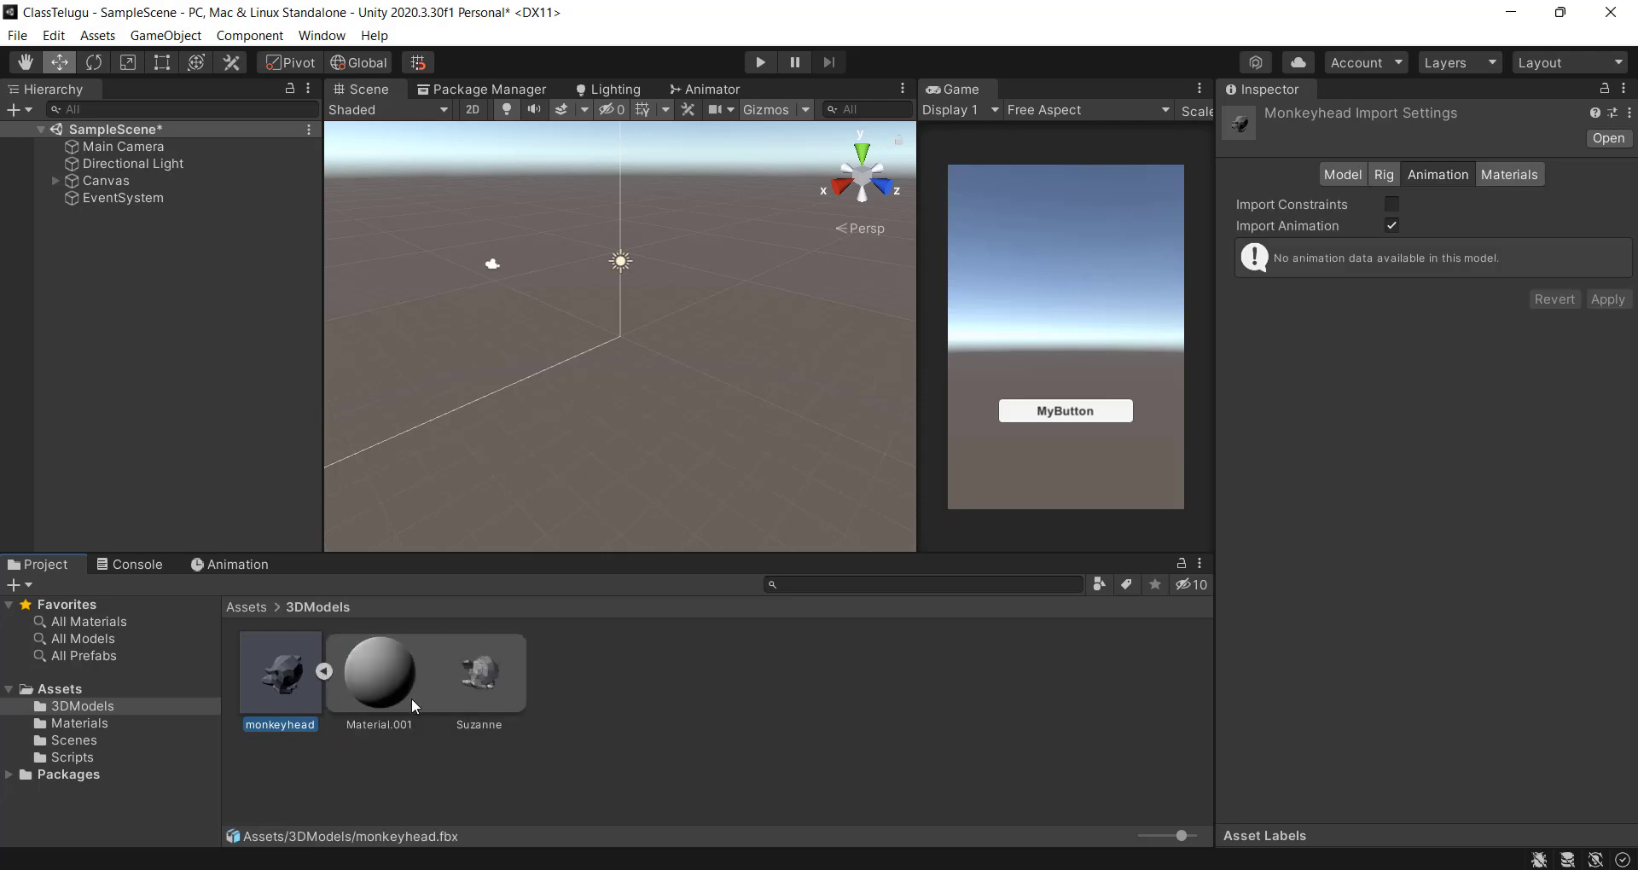
{"action": "left_click", "coordinate": [468, 677]}
{"action": "left_click", "coordinate": [327, 673]}
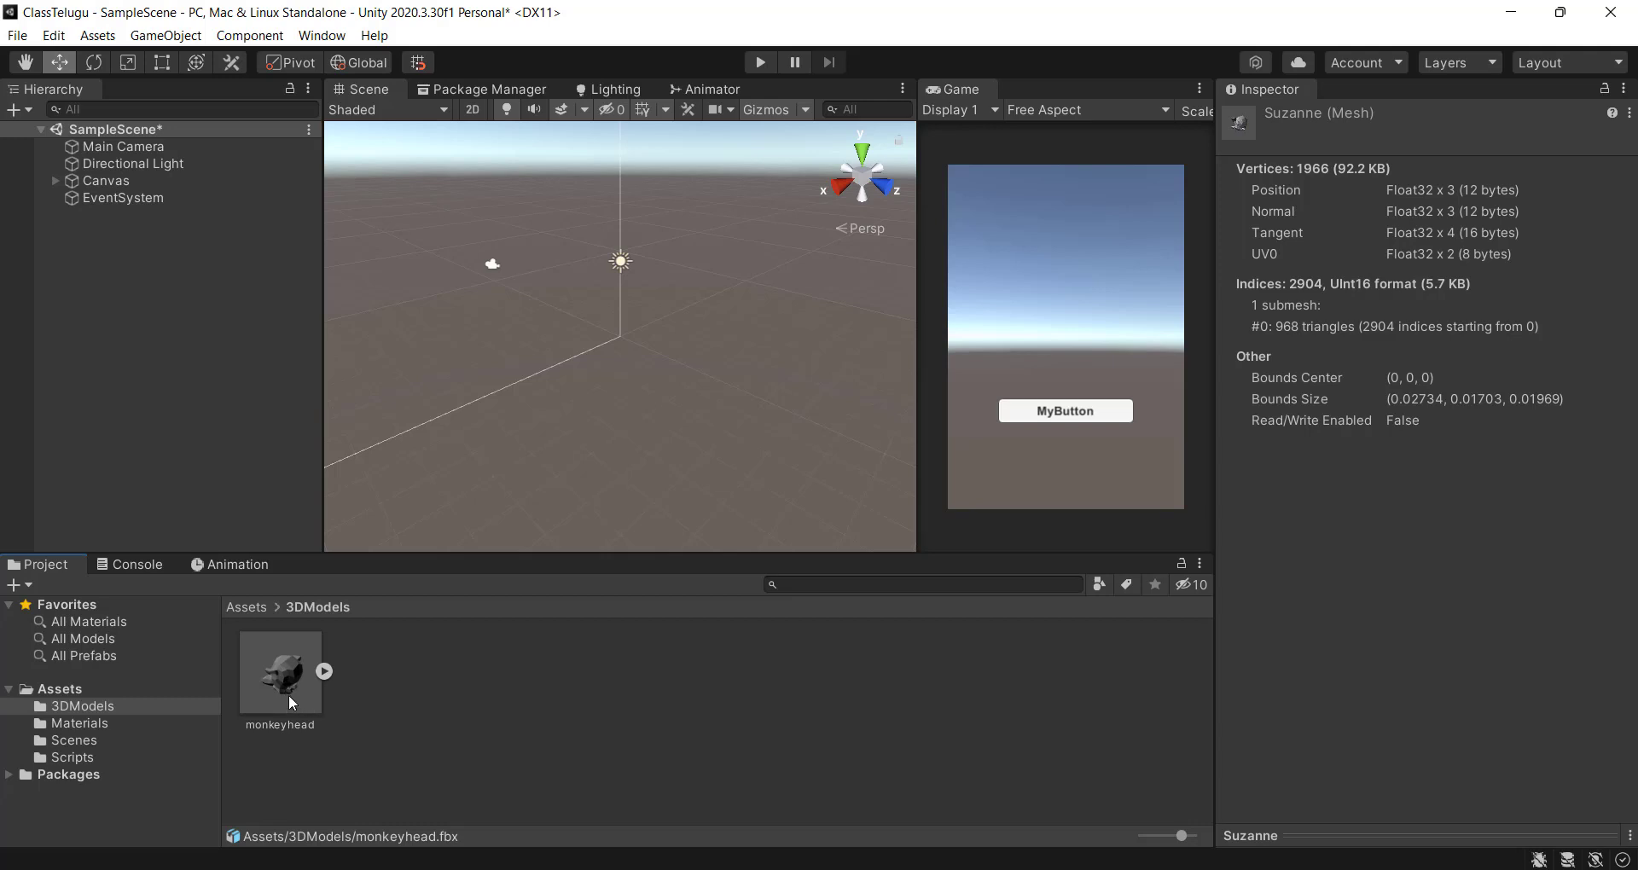
{"action": "left_click_drag", "start_coordinate": [284, 664], "coordinate": [70, 312]}
{"action": "scroll", "coordinate": [633, 280], "scroll_direction": "up", "scroll_amount": 5}
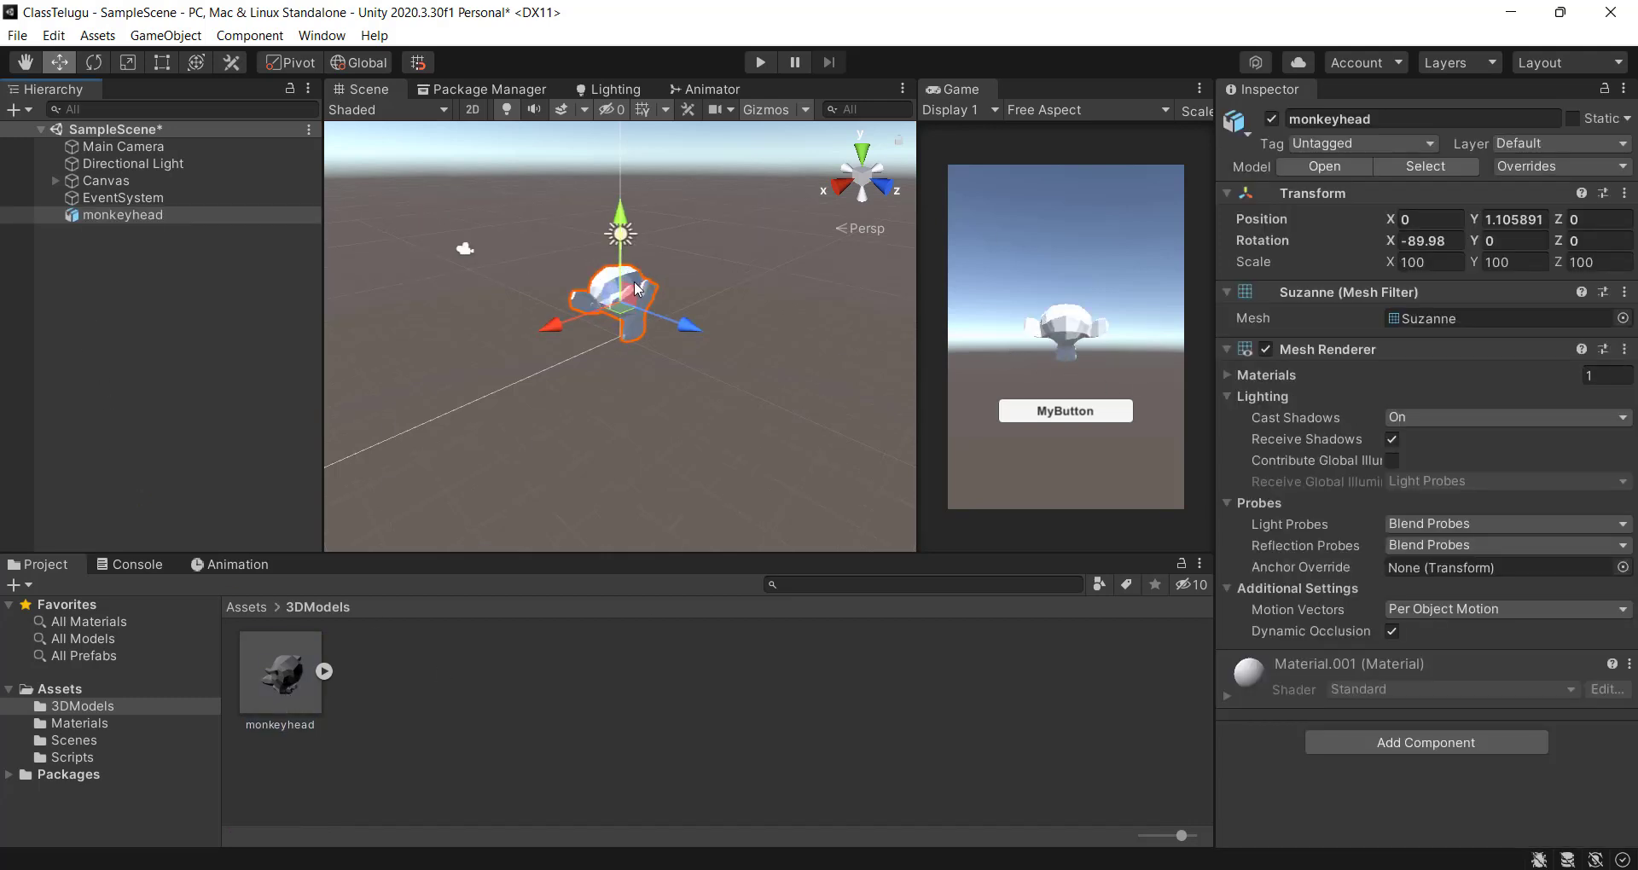
Dock the Game view in the same tab group as the Scene view, and return to the Scene view.
{"action": "left_click_drag", "start_coordinate": [963, 85], "coordinate": [802, 88]}
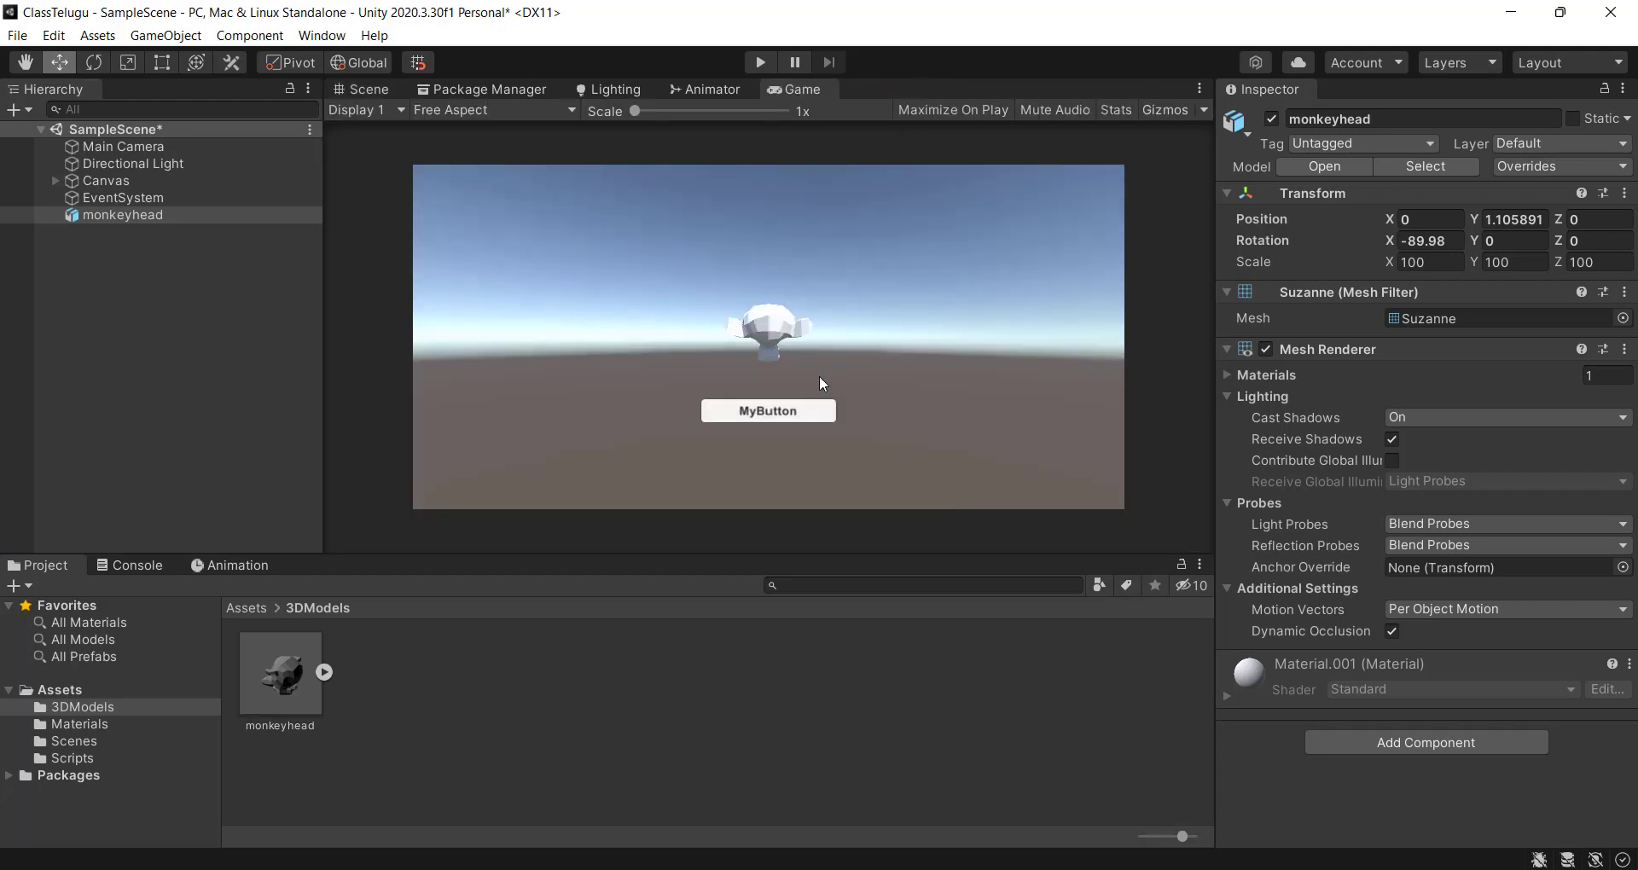
{"action": "left_click", "coordinate": [366, 88]}
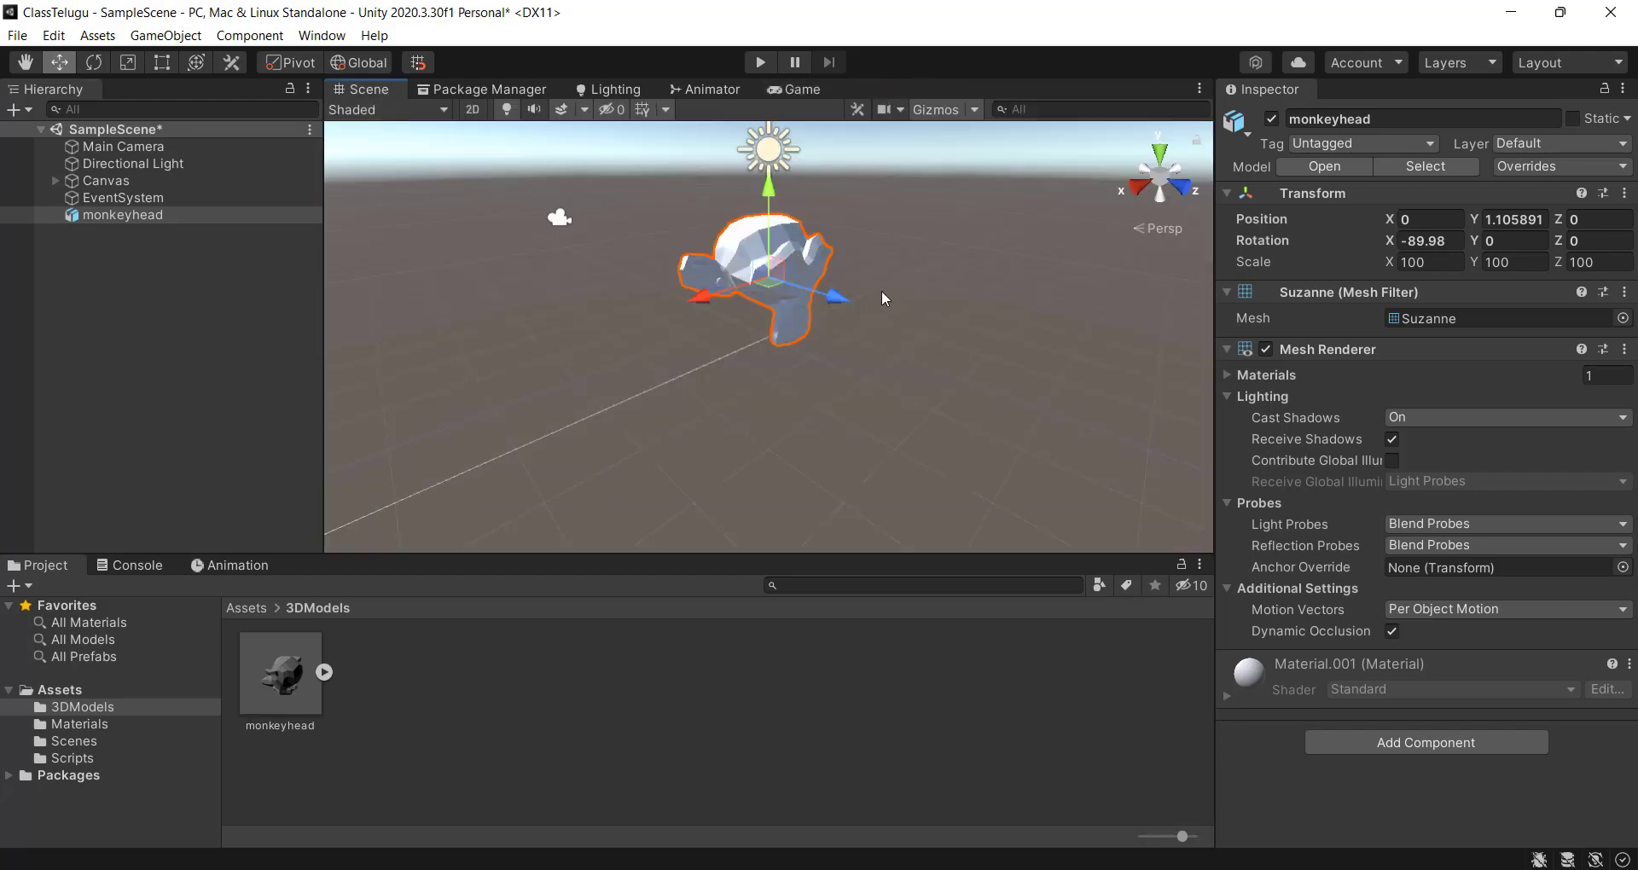
Move the Directional Light along the X axis to about X 5.29, away from the monkey head.
{"action": "middle_click_drag", "start_coordinate": [885, 300], "coordinate": [851, 284]}
{"action": "left_click_drag", "start_coordinate": [841, 303], "coordinate": [351, 382], "text": "alt"}
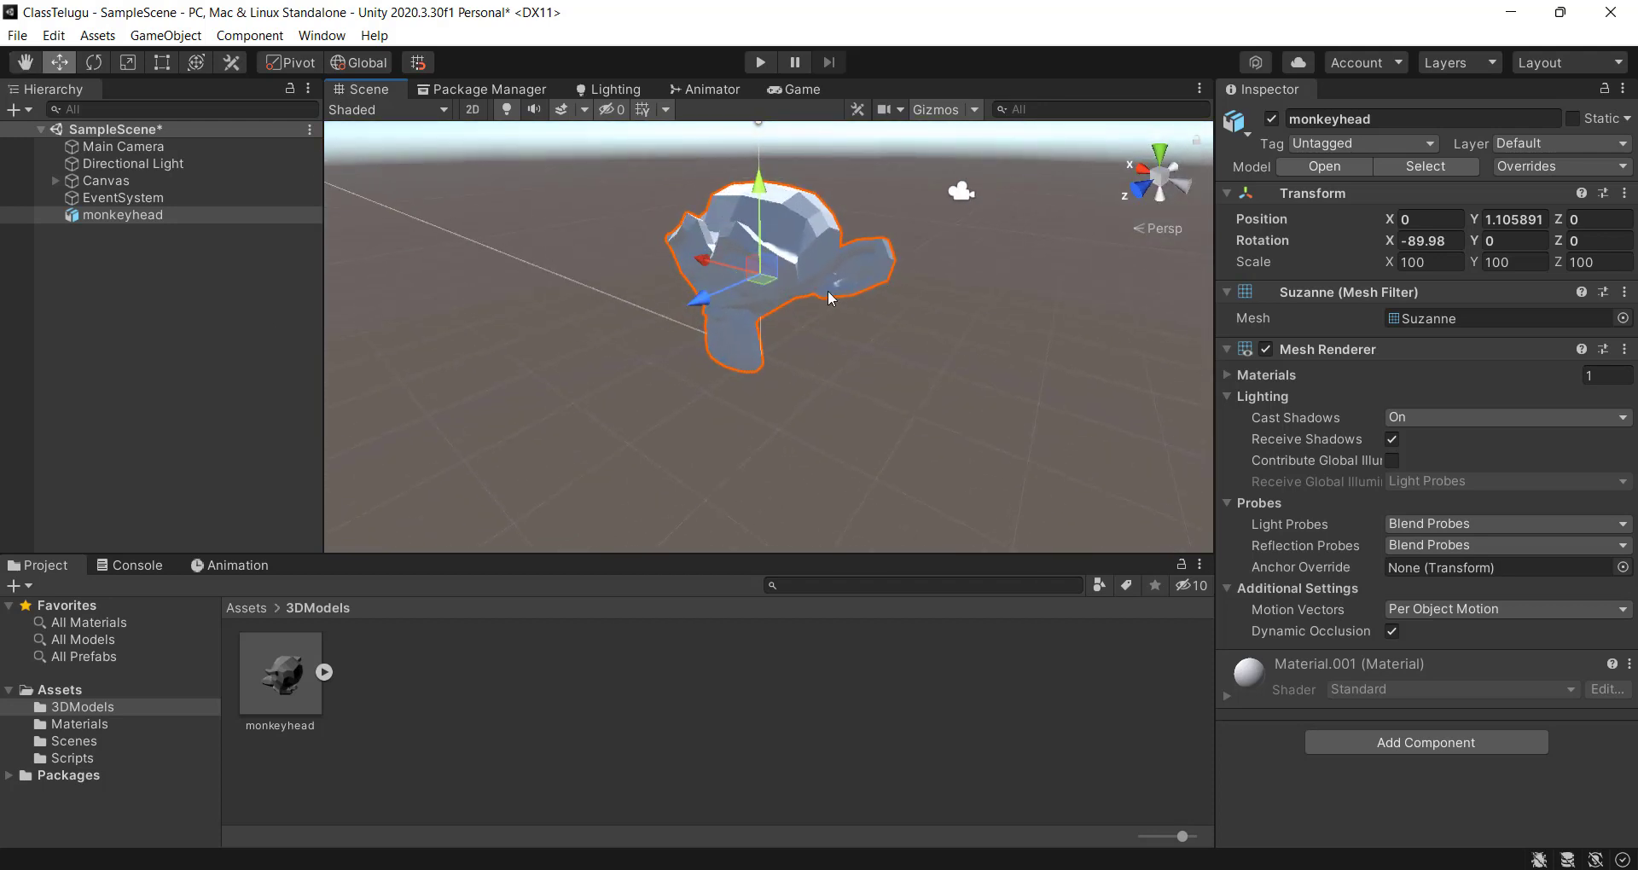
{"action": "scroll", "coordinate": [777, 261], "scroll_direction": "down", "scroll_amount": 3}
{"action": "left_click", "coordinate": [762, 164]}
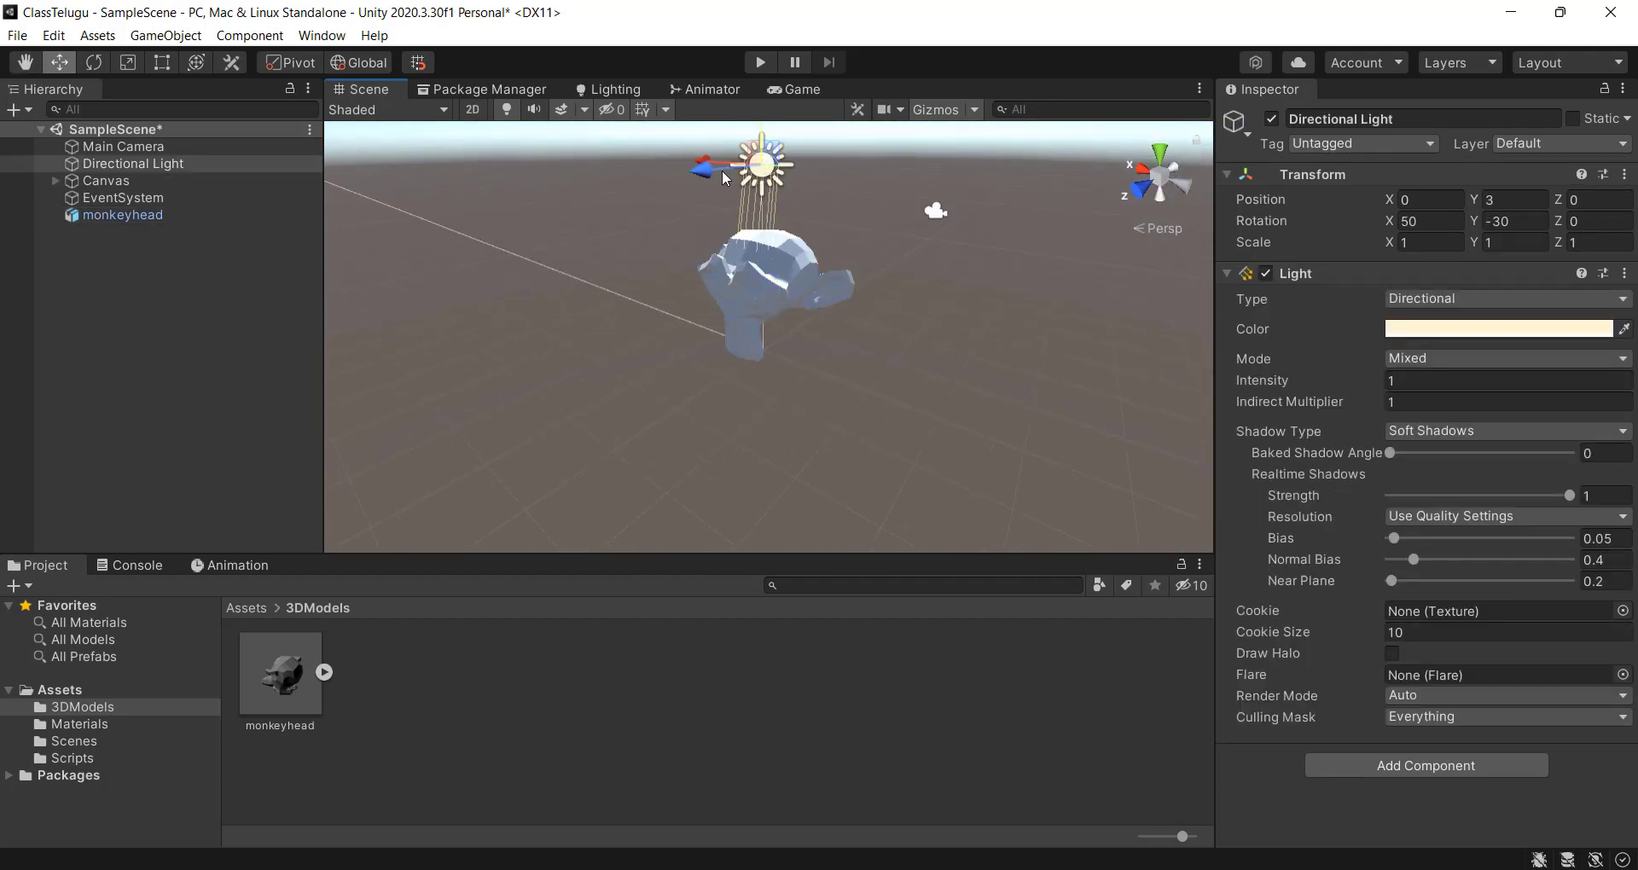
{"action": "left_click_drag", "start_coordinate": [706, 170], "coordinate": [544, 239]}
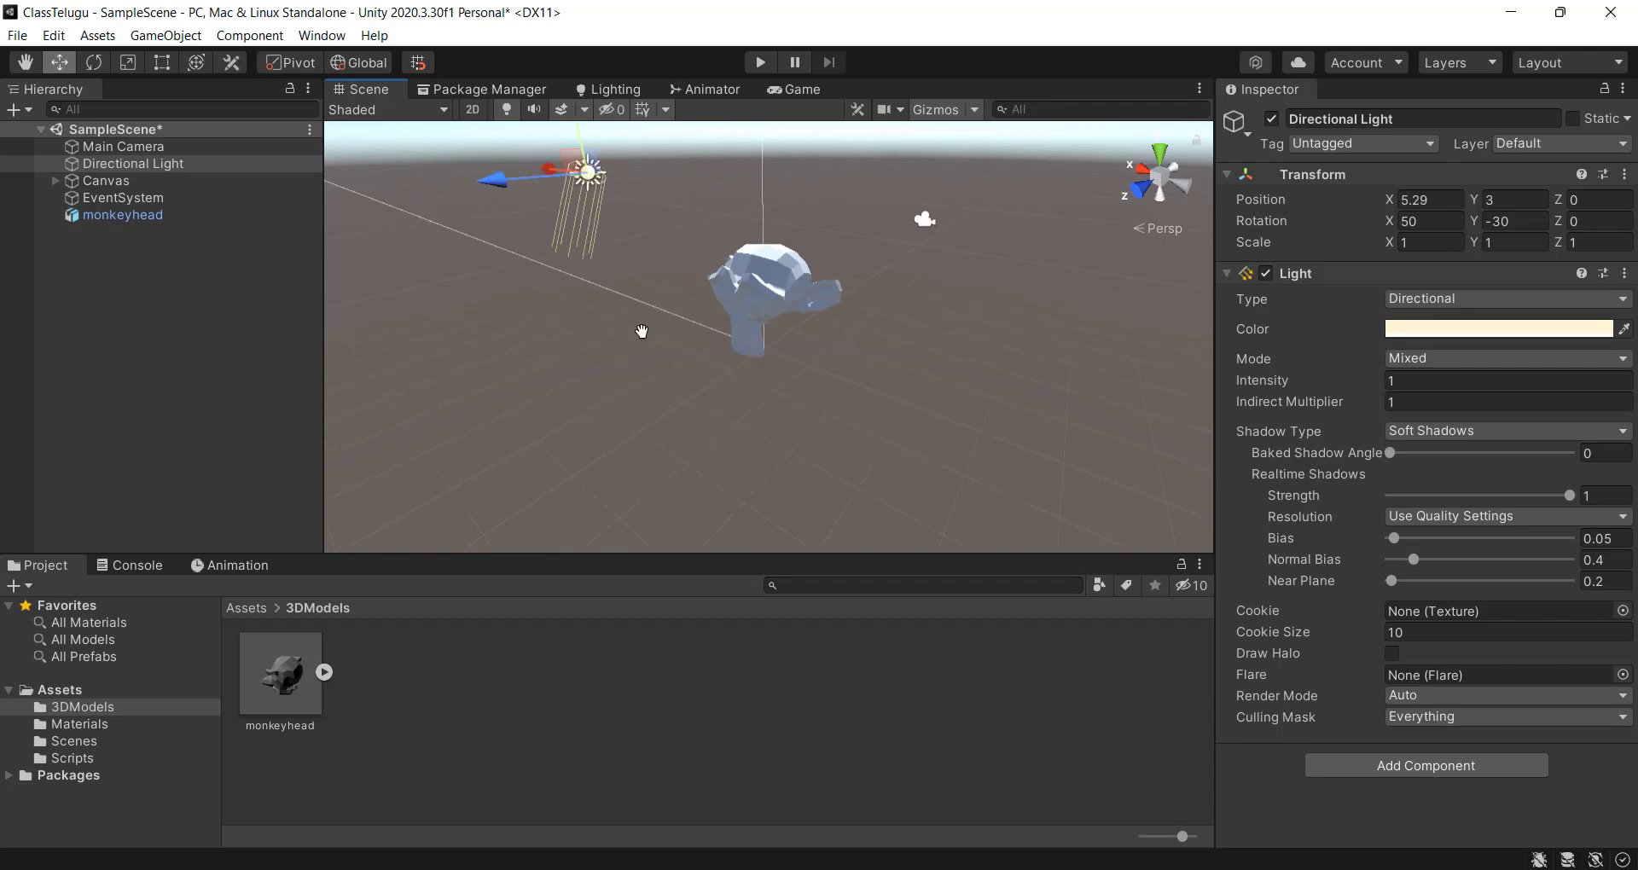
{"action": "middle_click_drag", "start_coordinate": [650, 320], "coordinate": [816, 341]}
{"action": "left_click_drag", "start_coordinate": [885, 300], "coordinate": [657, 401], "text": "alt"}
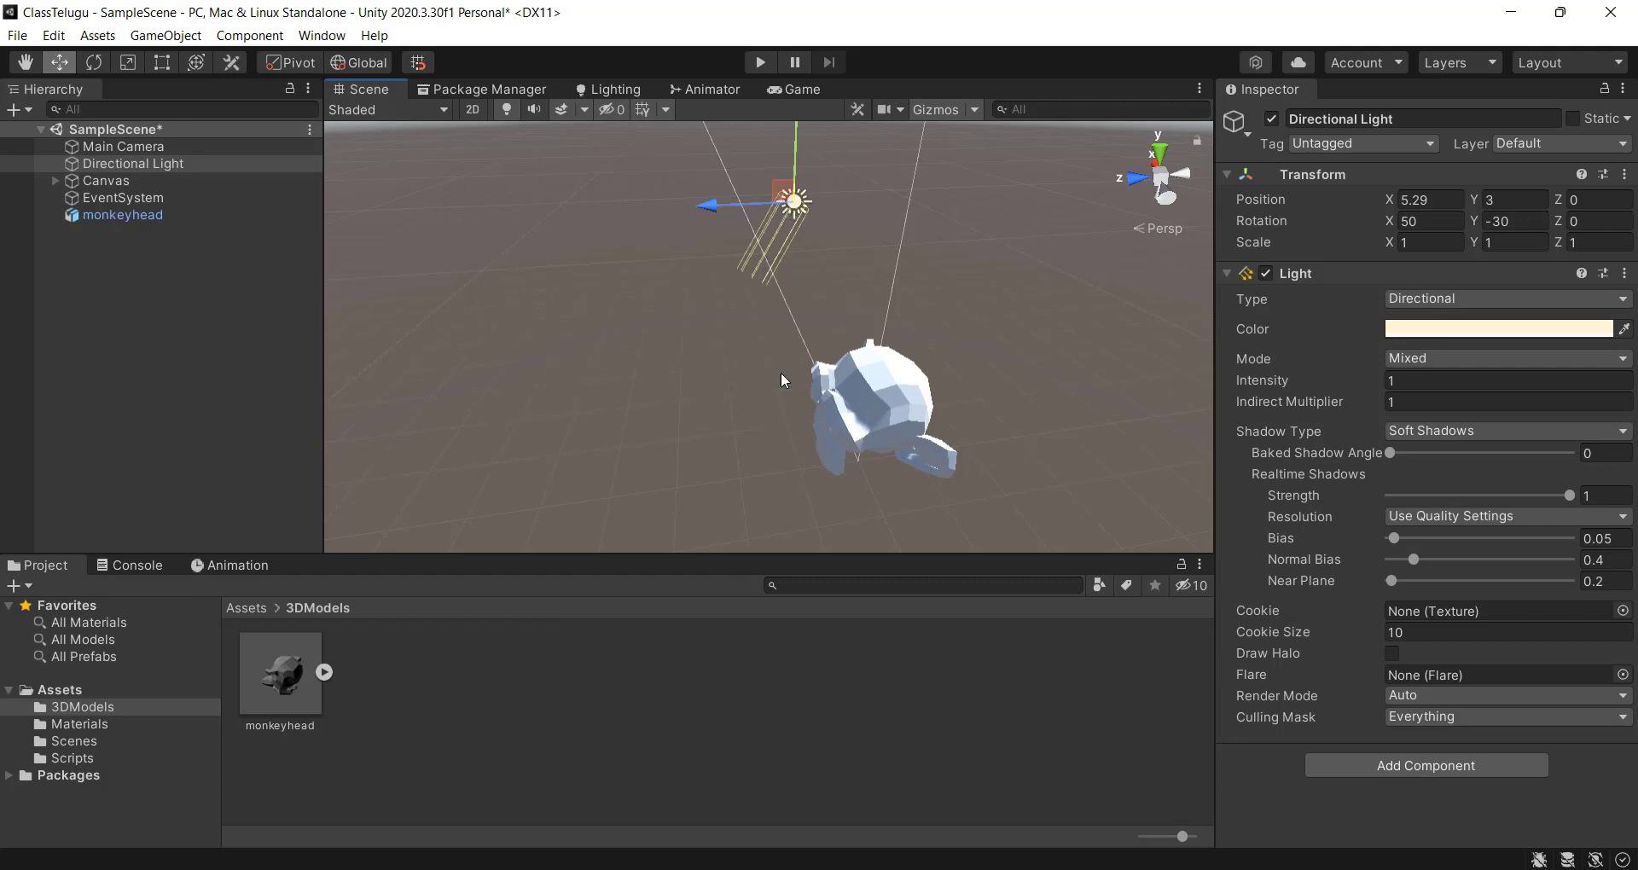
{"action": "middle_click_drag", "start_coordinate": [781, 372], "coordinate": [755, 331]}
Generate the lighting for SampleScene and return to the Scene view.
{"action": "left_click", "coordinate": [616, 90]}
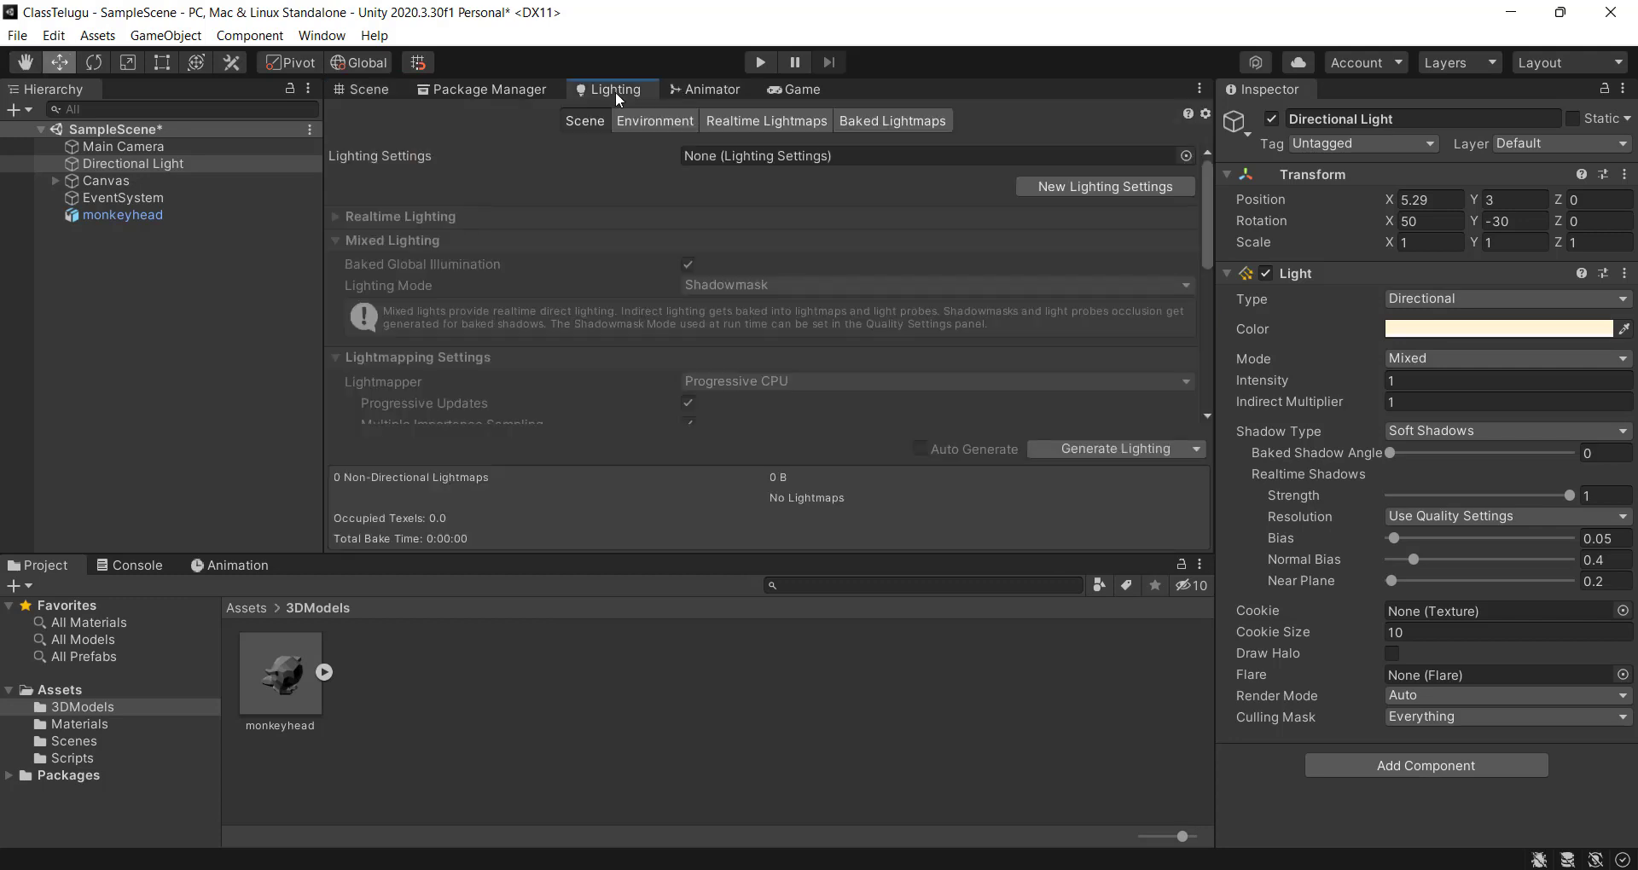
{"action": "left_click", "coordinate": [1068, 451]}
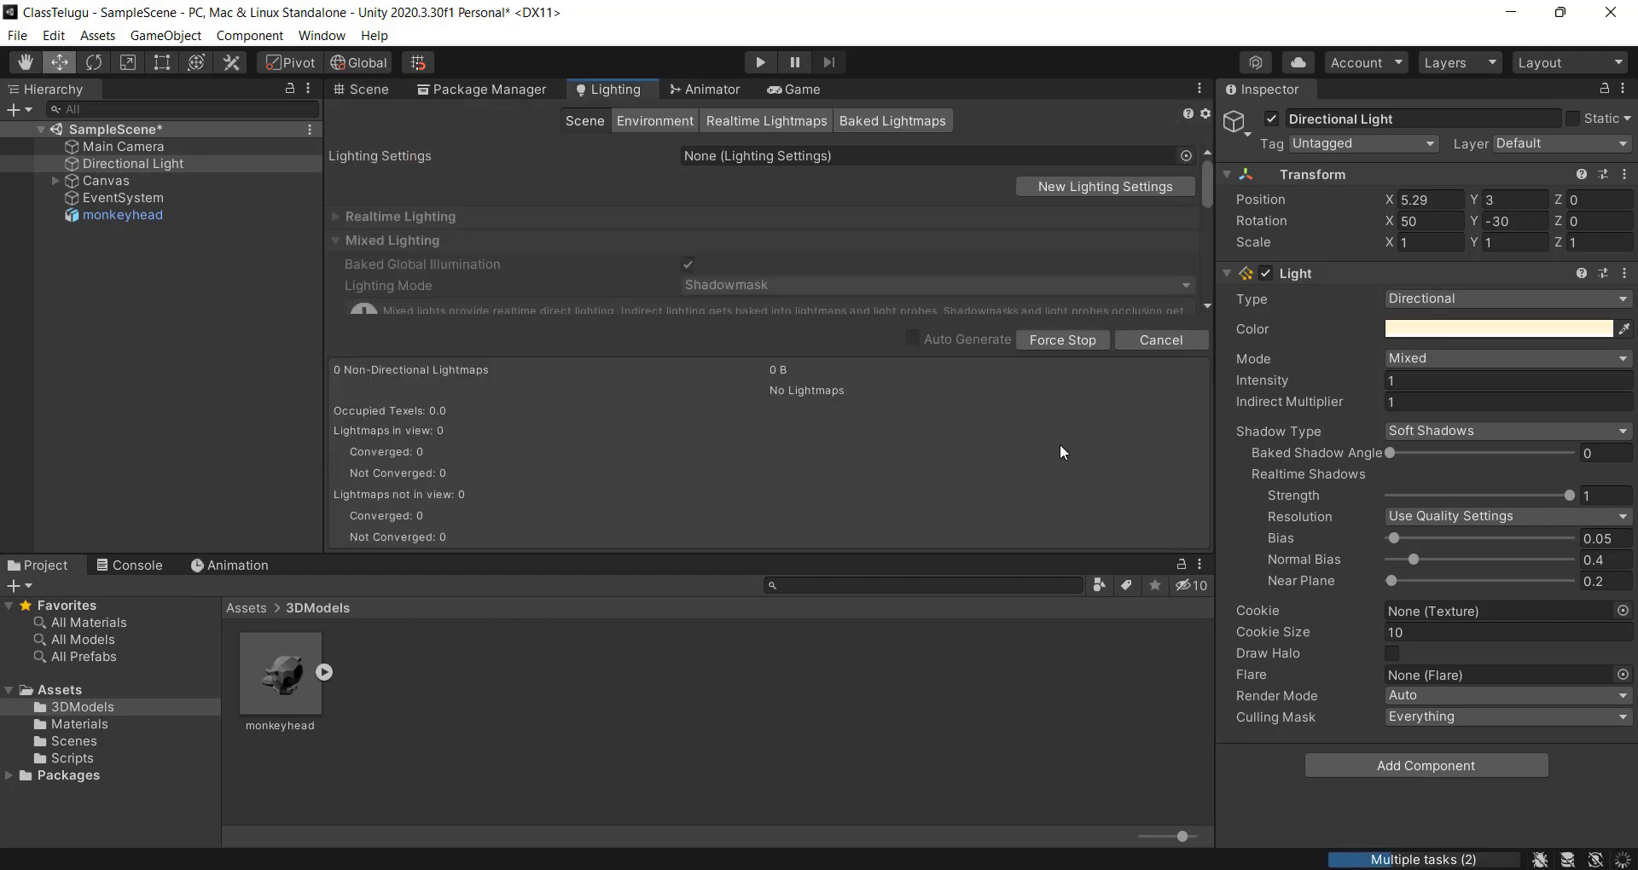
{"action": "left_click", "coordinate": [368, 89]}
Rotate the Directional Light to about X 40, Y -155.2, Z -139.6 so it shines on the monkey's face.
{"action": "left_click_drag", "start_coordinate": [985, 365], "coordinate": [930, 346], "text": "alt"}
{"action": "key", "text": "e"}
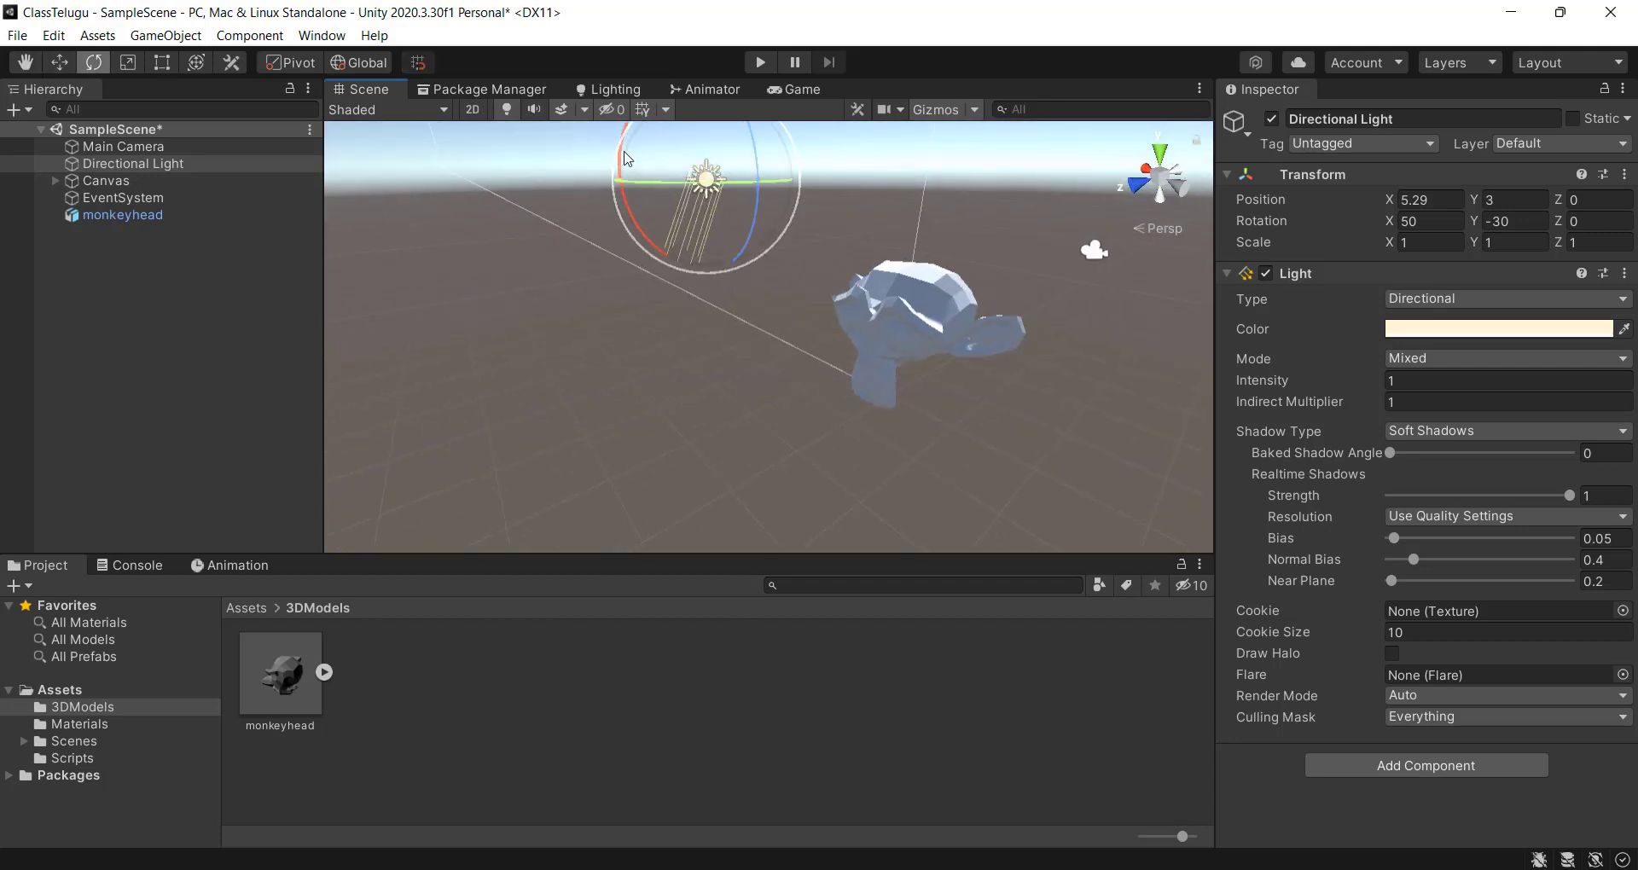
{"action": "left_click_drag", "start_coordinate": [624, 159], "coordinate": [510, 428]}
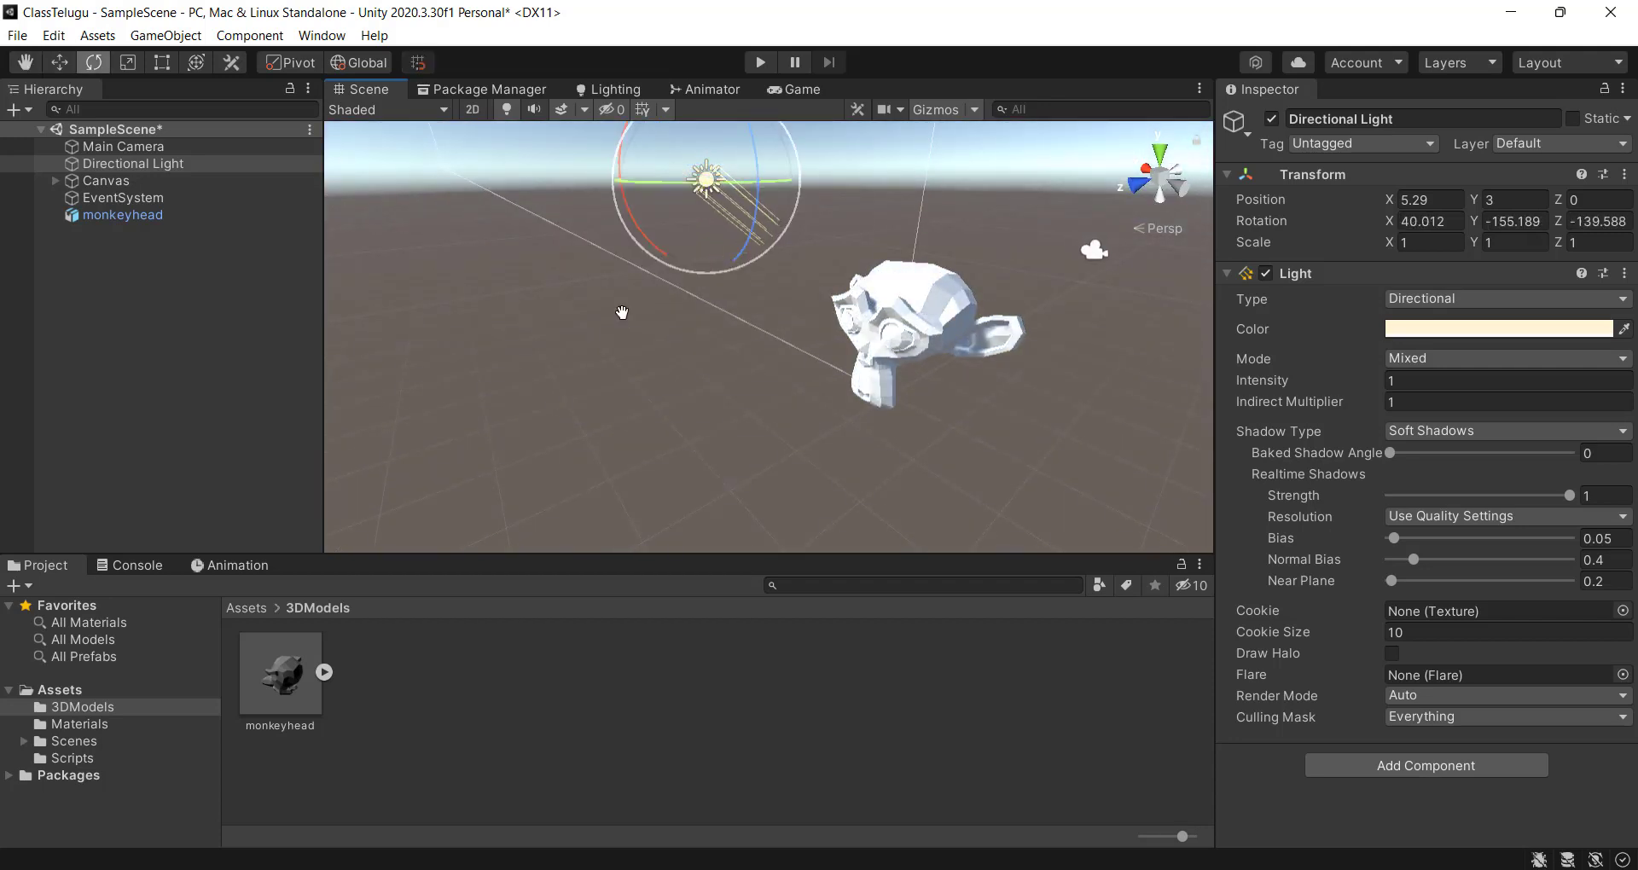
{"action": "middle_click_drag", "start_coordinate": [622, 312], "coordinate": [631, 360]}
{"action": "left_click_drag", "start_coordinate": [631, 362], "coordinate": [1024, 369], "text": "alt"}
{"action": "scroll", "coordinate": [1023, 369], "scroll_direction": "up", "scroll_amount": 6}
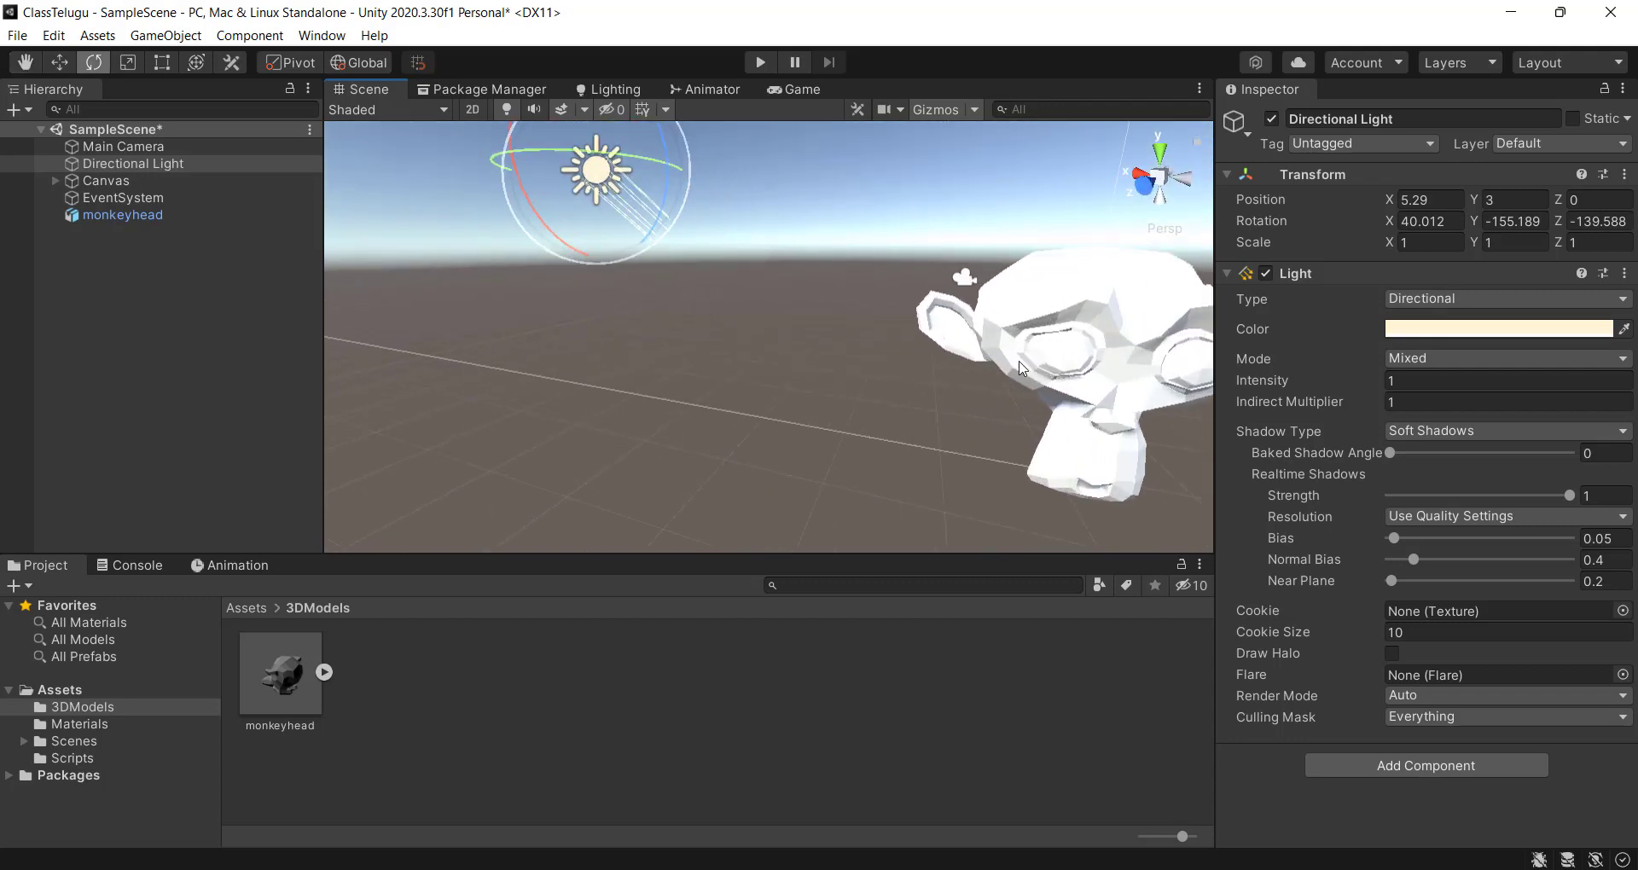
{"action": "middle_click_drag", "start_coordinate": [1023, 369], "coordinate": [800, 348]}
{"action": "key", "text": "w"}
{"action": "left_click_drag", "start_coordinate": [802, 348], "coordinate": [896, 362], "text": "alt"}
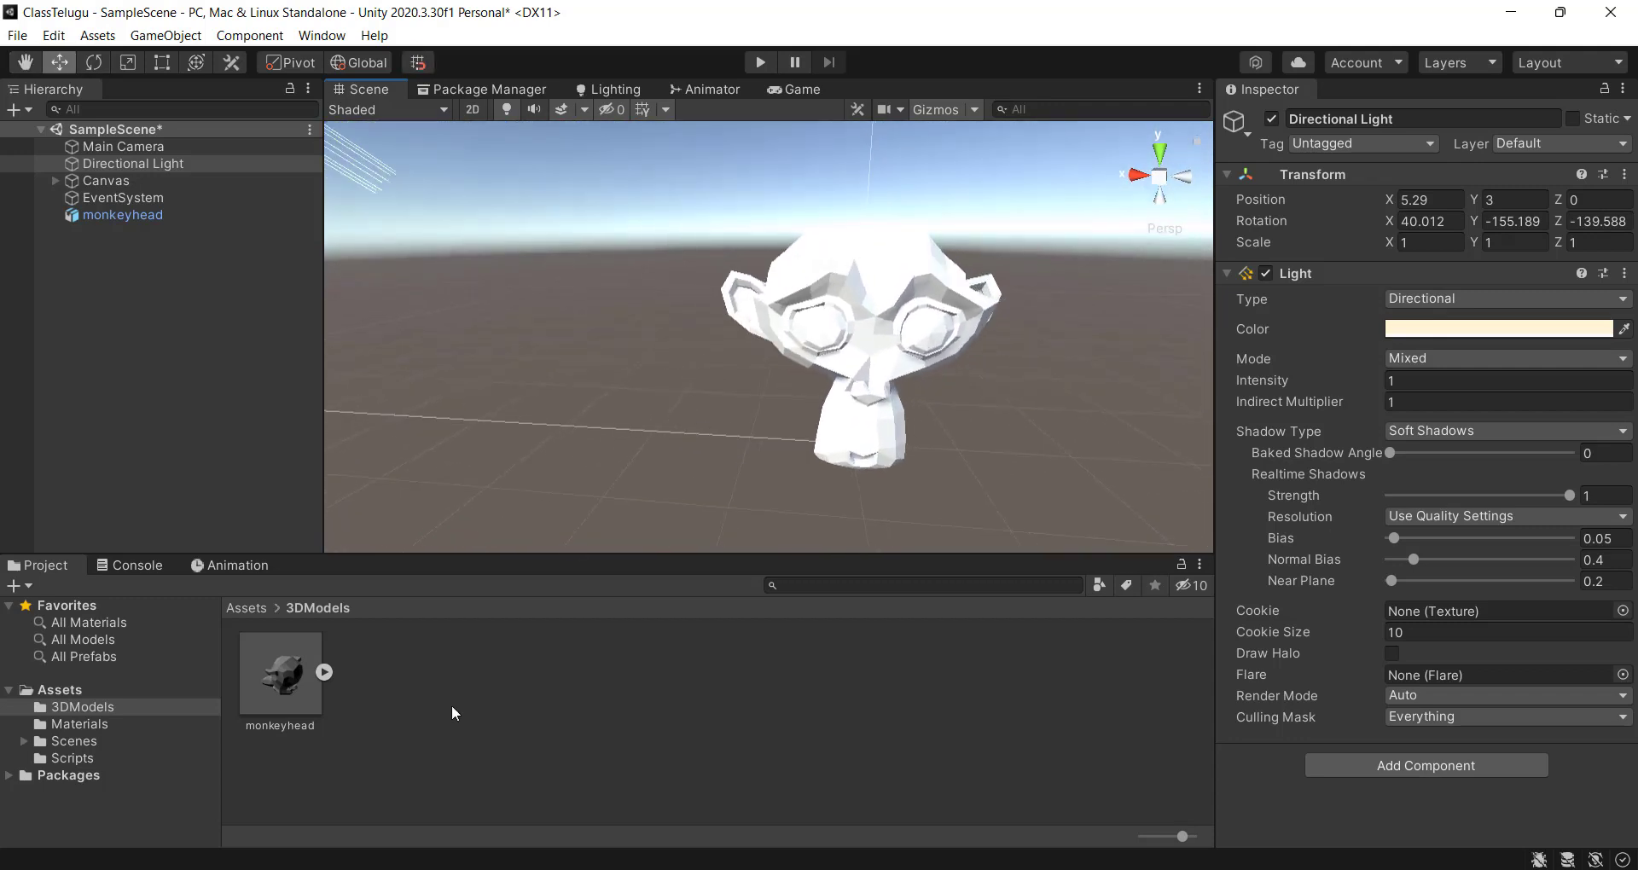
Extract the embedded textures of the monkeyhead model into the 3DModels folder.
{"action": "left_click", "coordinate": [290, 678]}
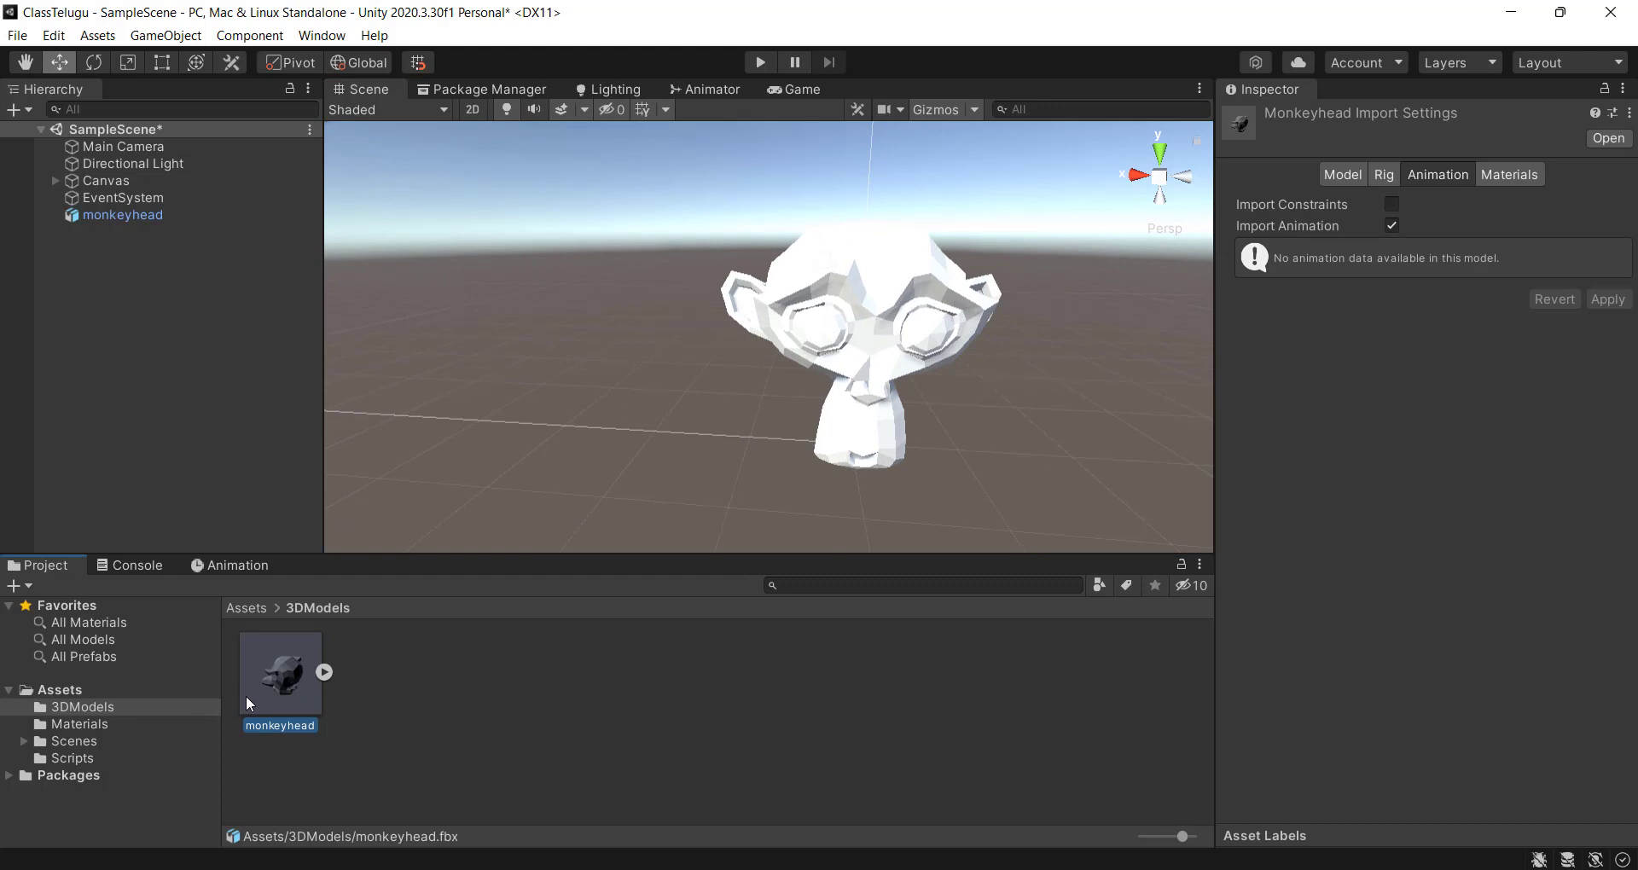
{"action": "left_click", "coordinate": [1507, 171]}
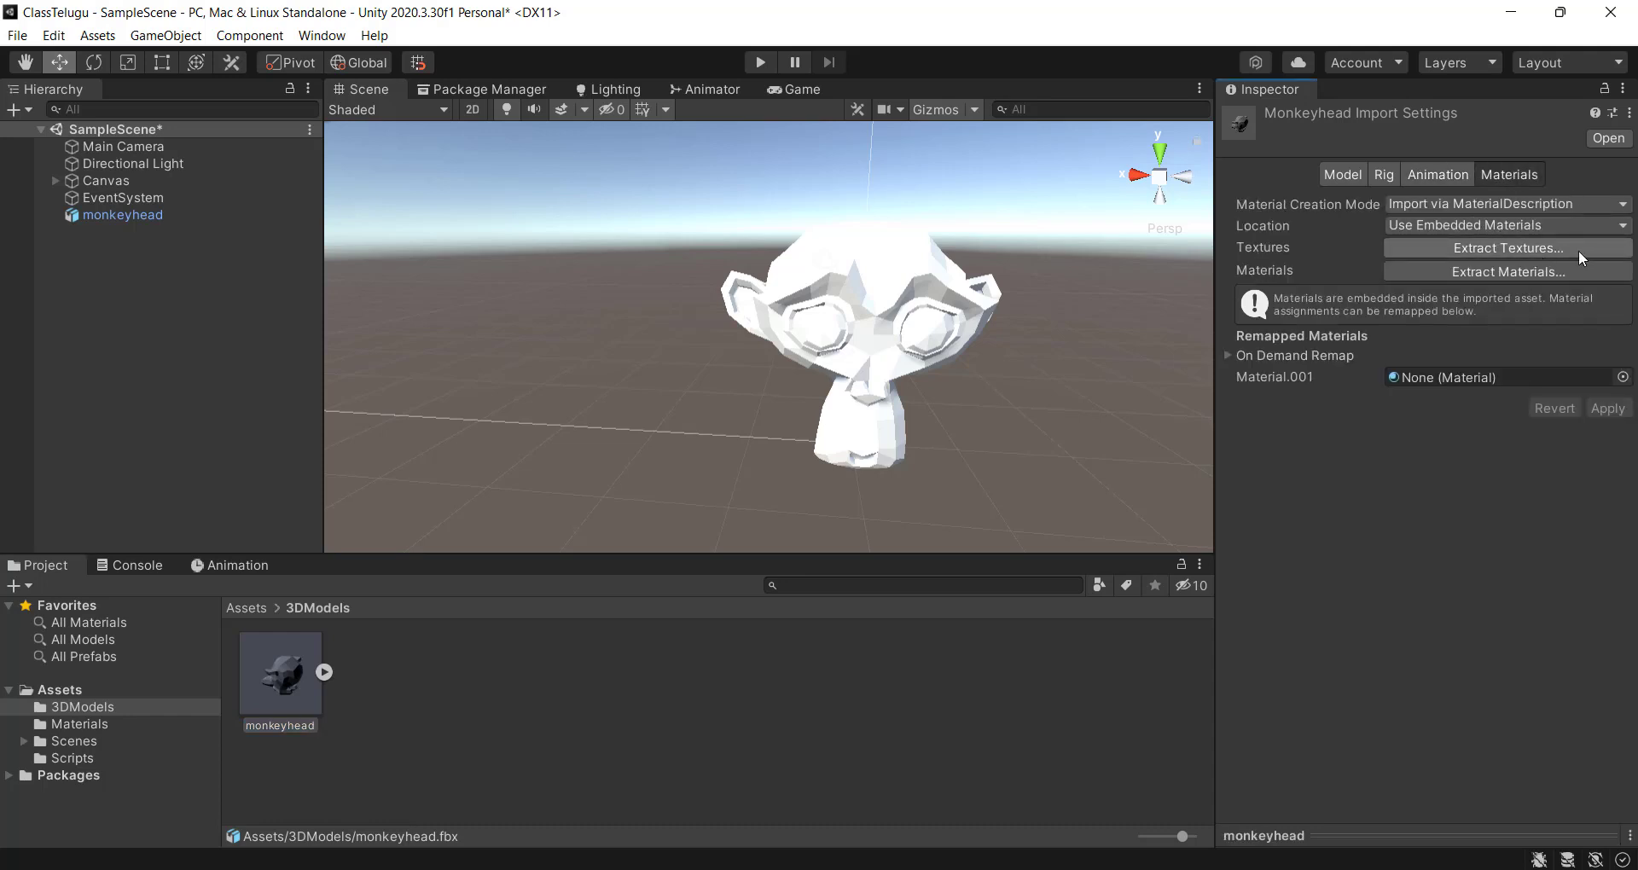
{"action": "left_click", "coordinate": [1497, 249]}
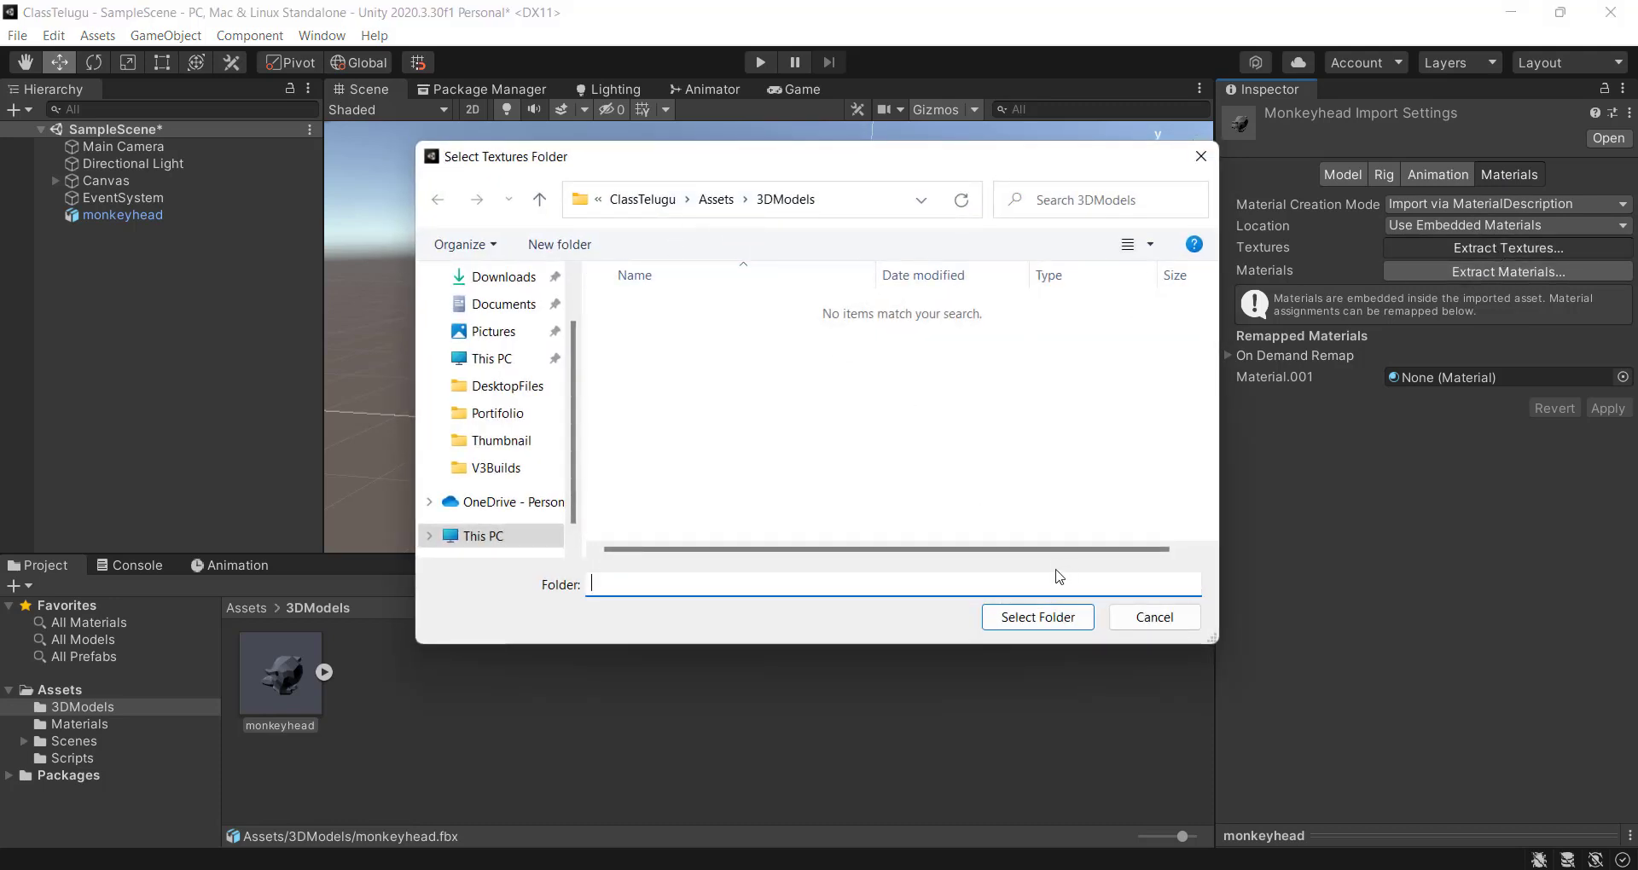
{"action": "left_click", "coordinate": [1038, 617]}
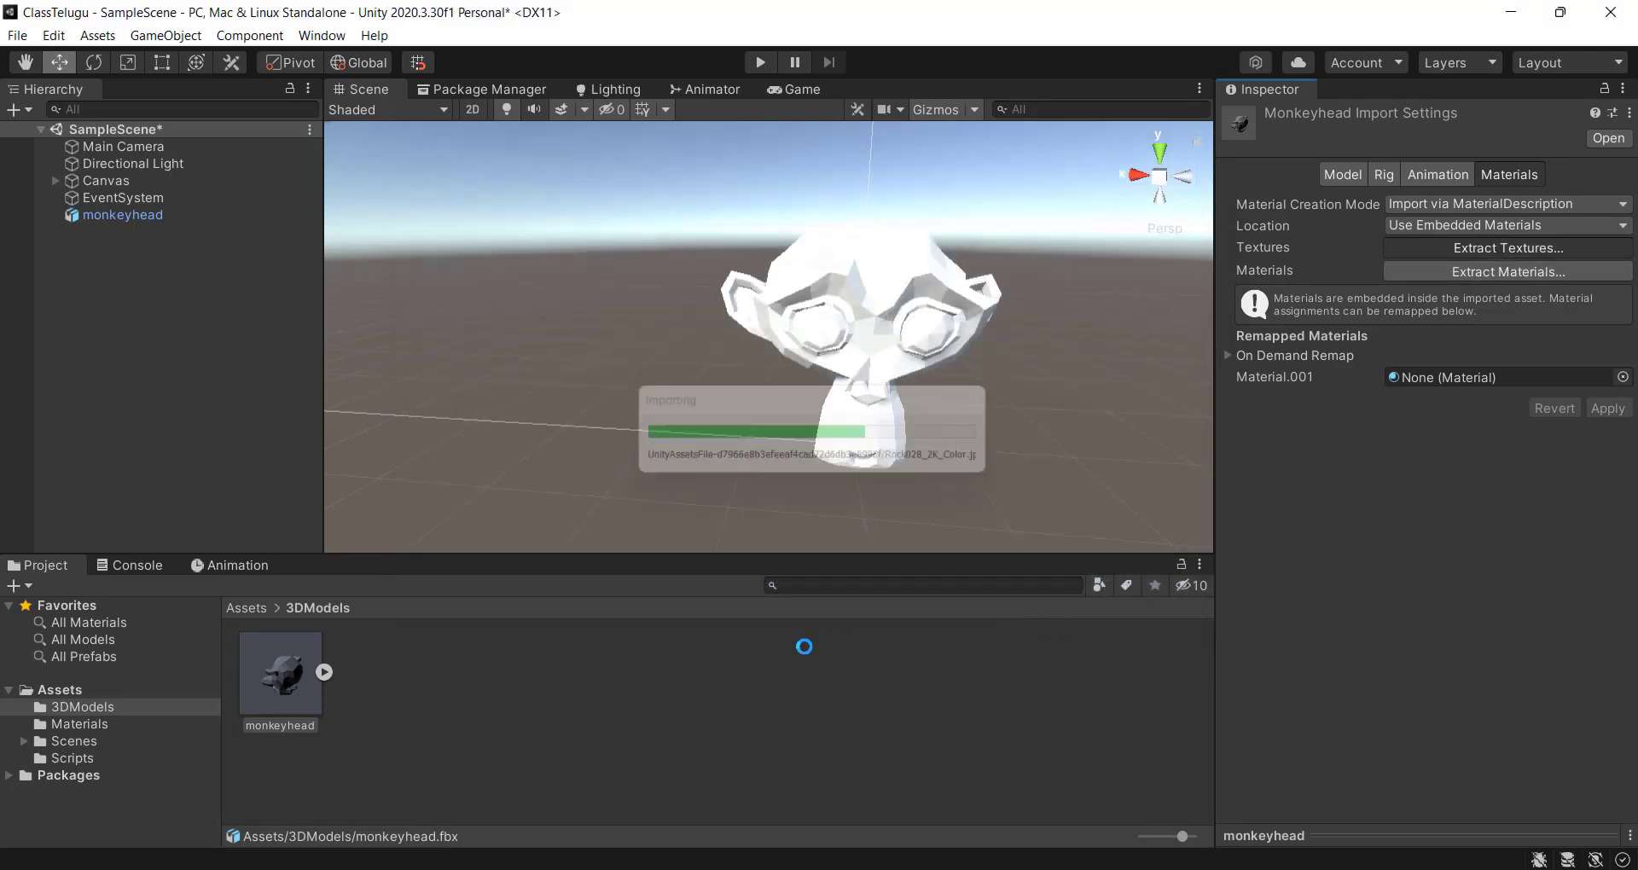
Extract the monkeyhead model's materials into the 3DModels folder, and check the console before returning to the project files.
{"action": "left_click", "coordinate": [1488, 279]}
{"action": "left_click", "coordinate": [1036, 616]}
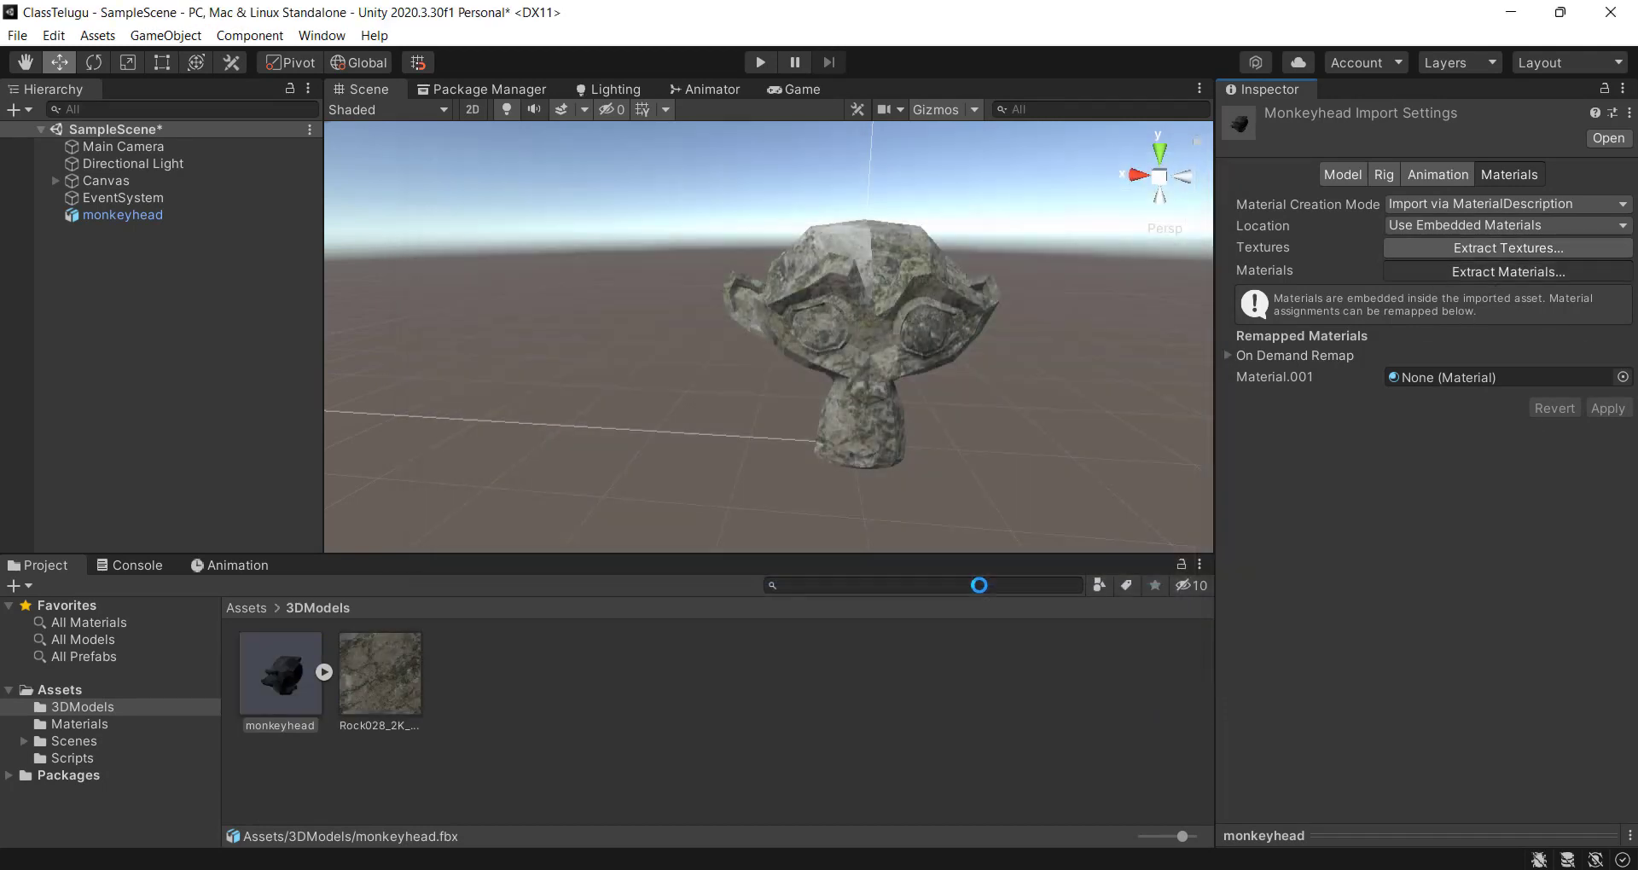
{"action": "left_click", "coordinate": [145, 566]}
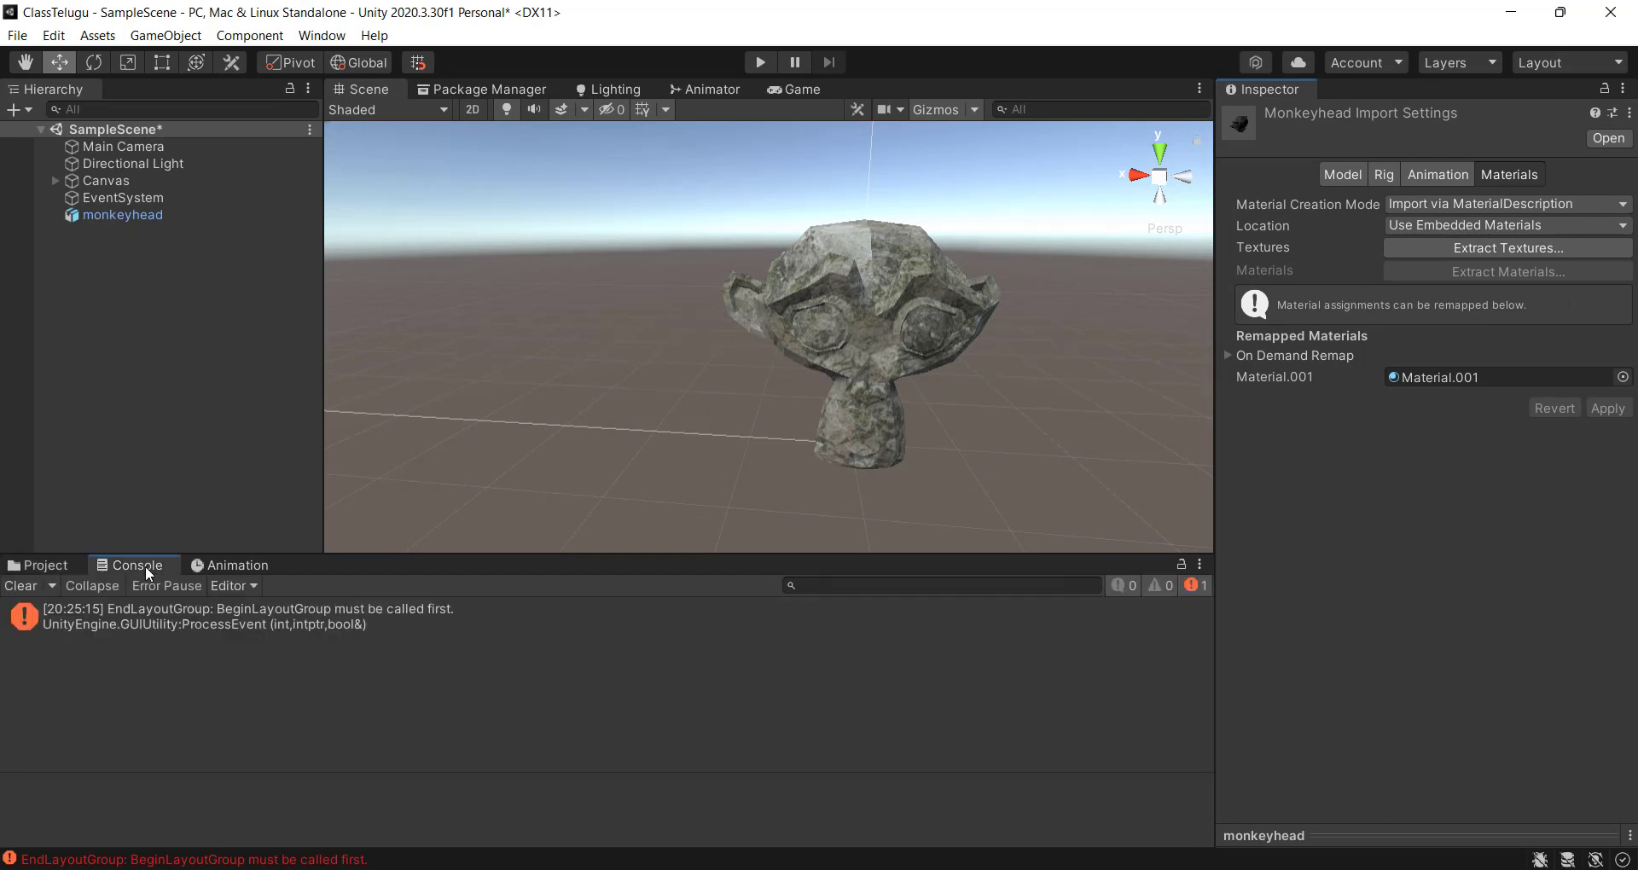
{"action": "left_click", "coordinate": [42, 566]}
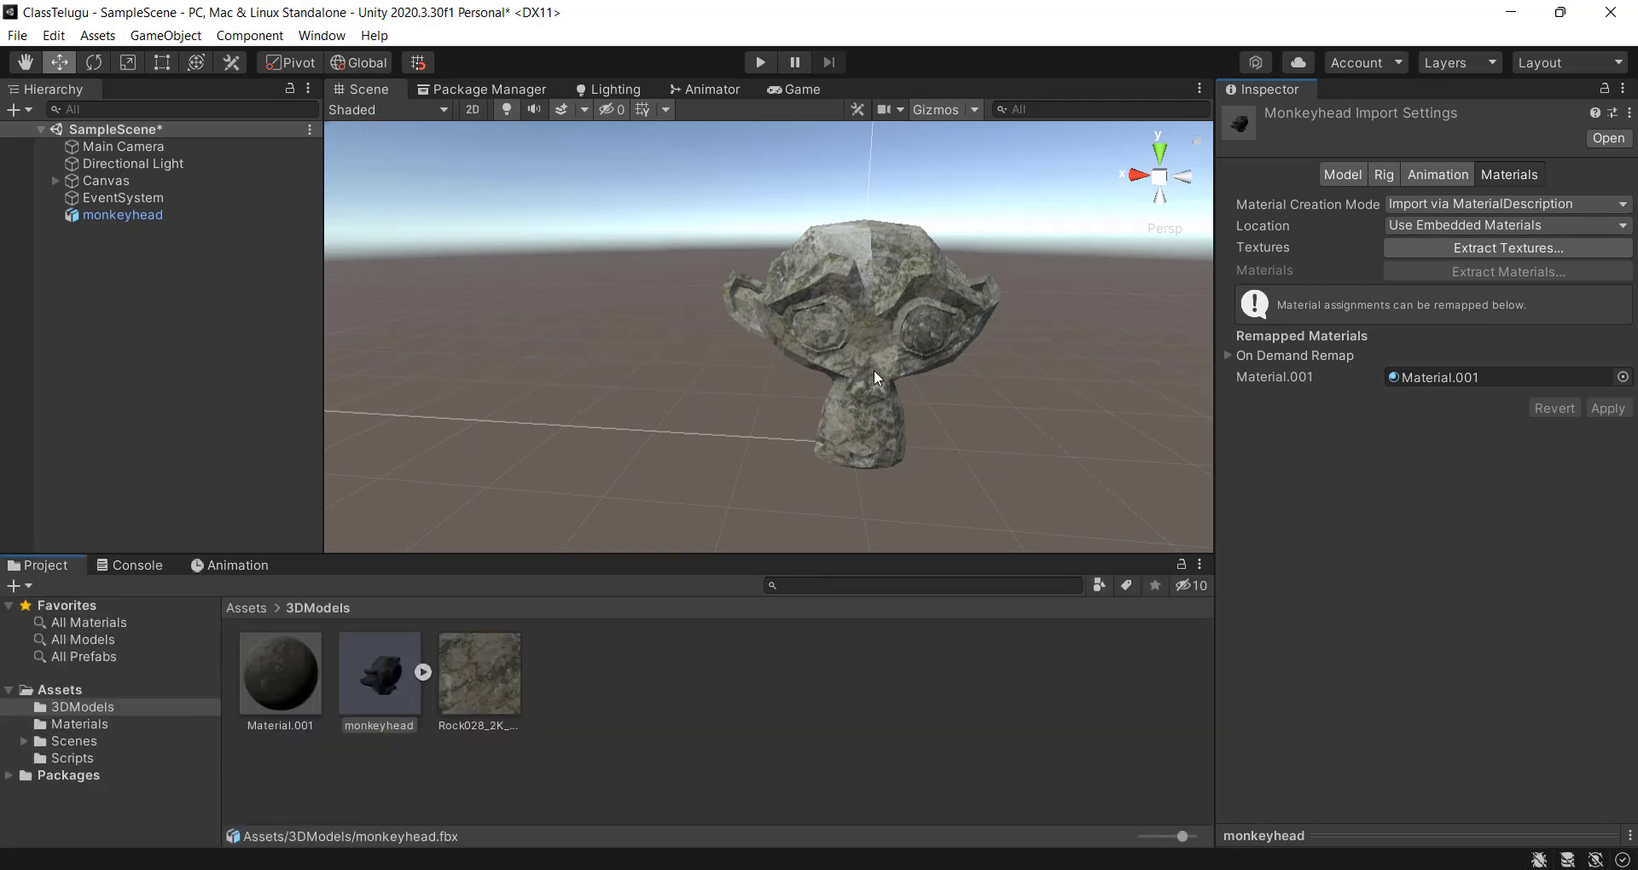
Import the Rock028_2K_Normal texture from the Rock028_2K-JPG folder into 3DModels and display its import settings.
{"action": "left_click_drag", "start_coordinate": [886, 371], "coordinate": [461, 401], "text": "alt"}
{"action": "left_click", "coordinate": [266, 683]}
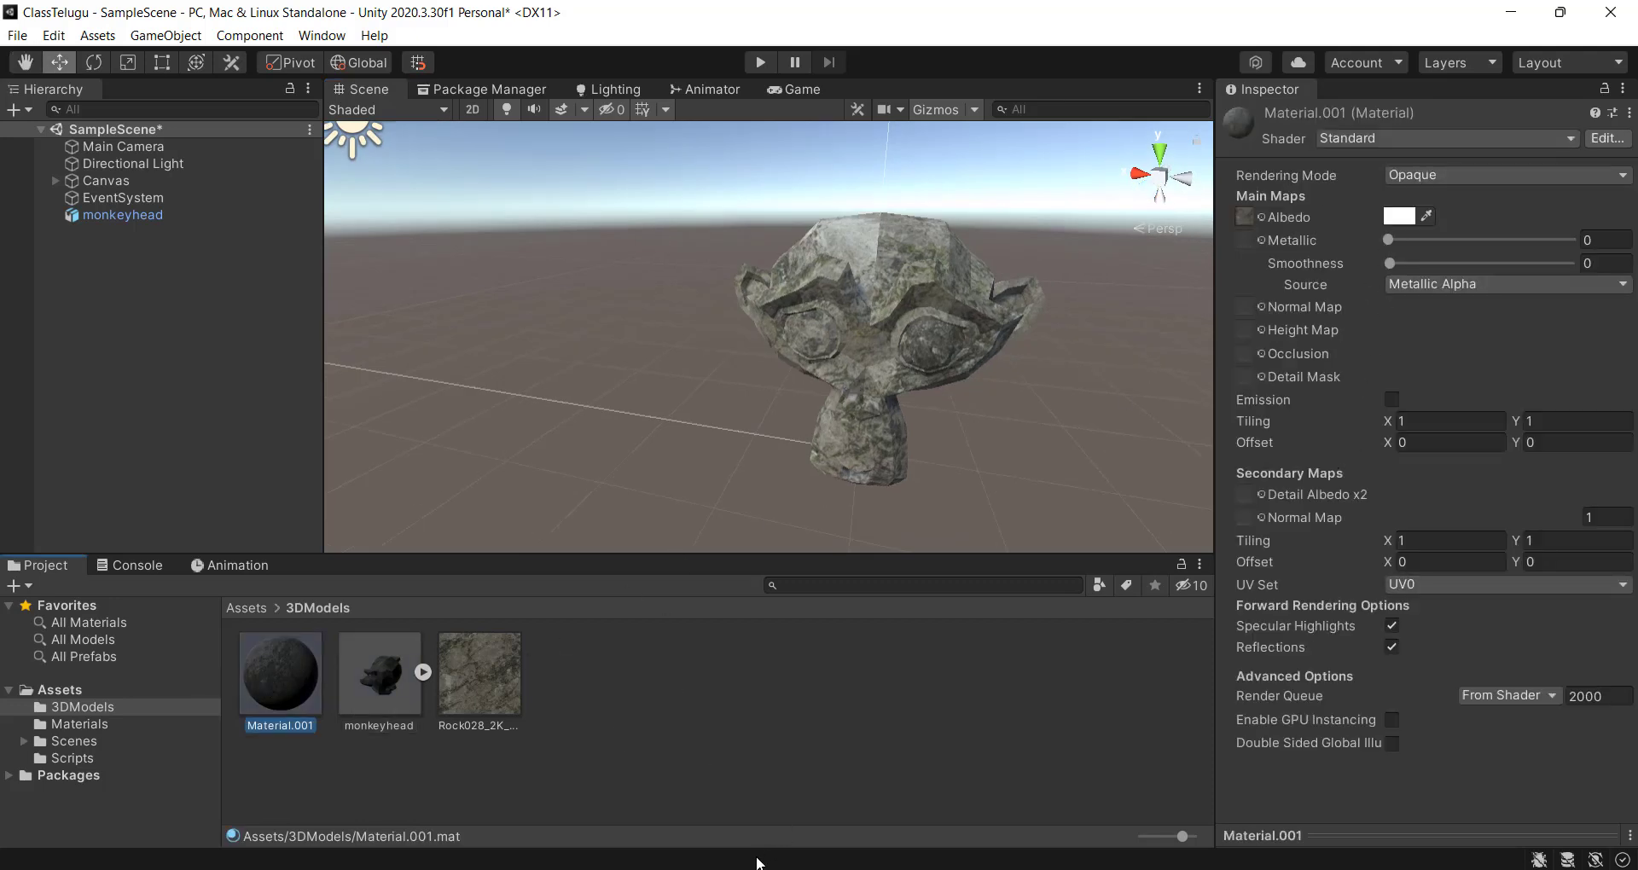
{"action": "left_click", "coordinate": [829, 869]}
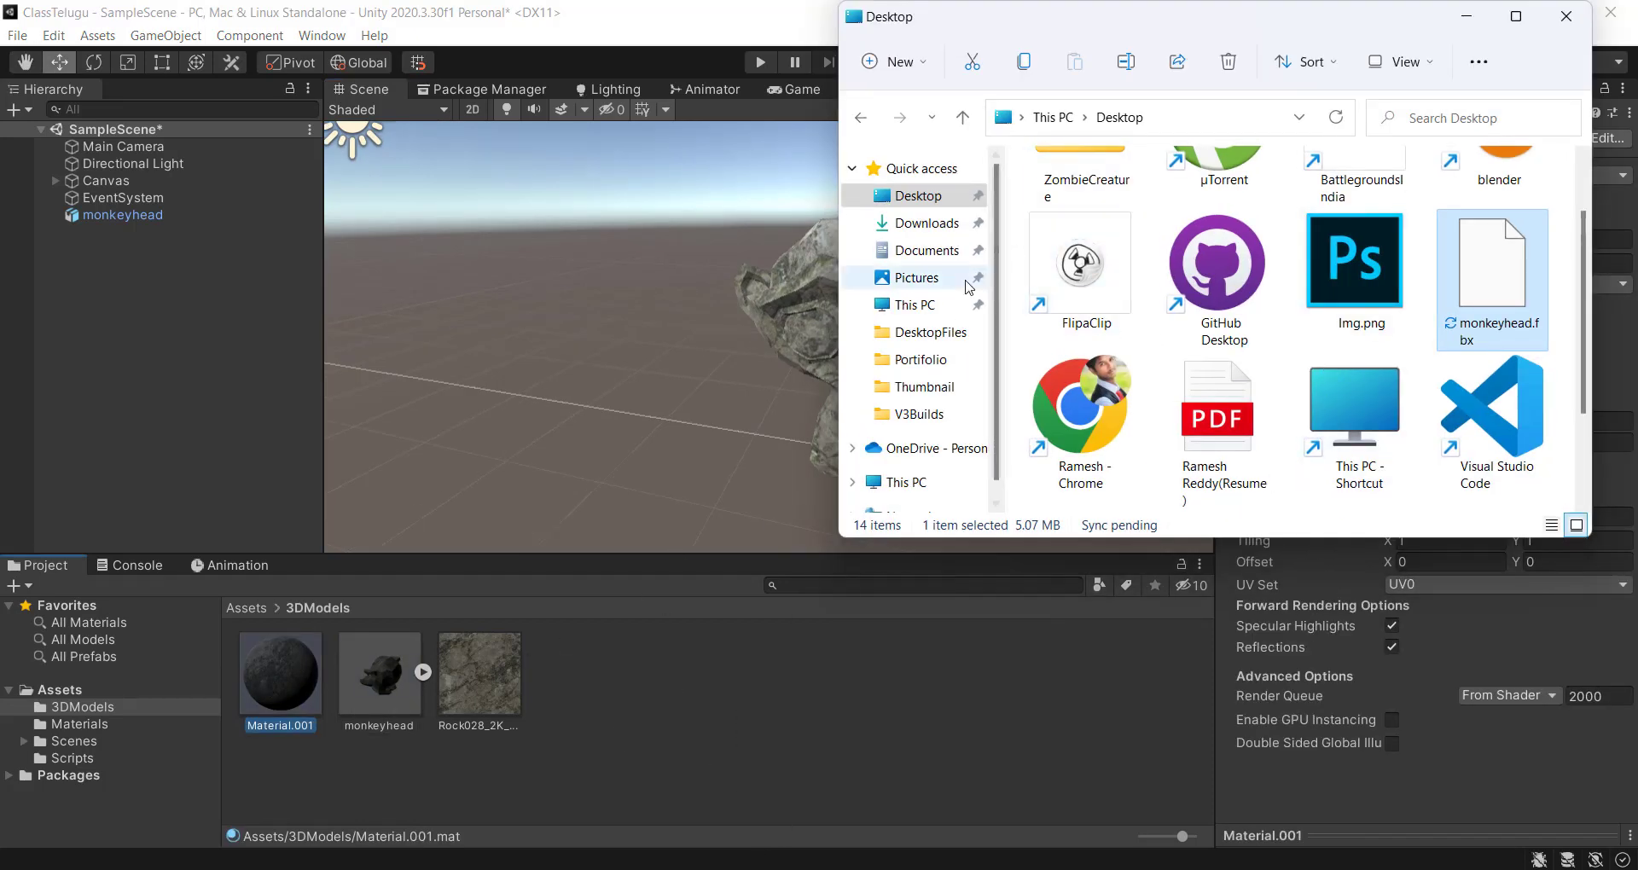
{"action": "left_click", "coordinate": [861, 117]}
{"action": "left_click", "coordinate": [1404, 209]}
{"action": "left_click_drag", "start_coordinate": [514, 703], "coordinate": [586, 731]}
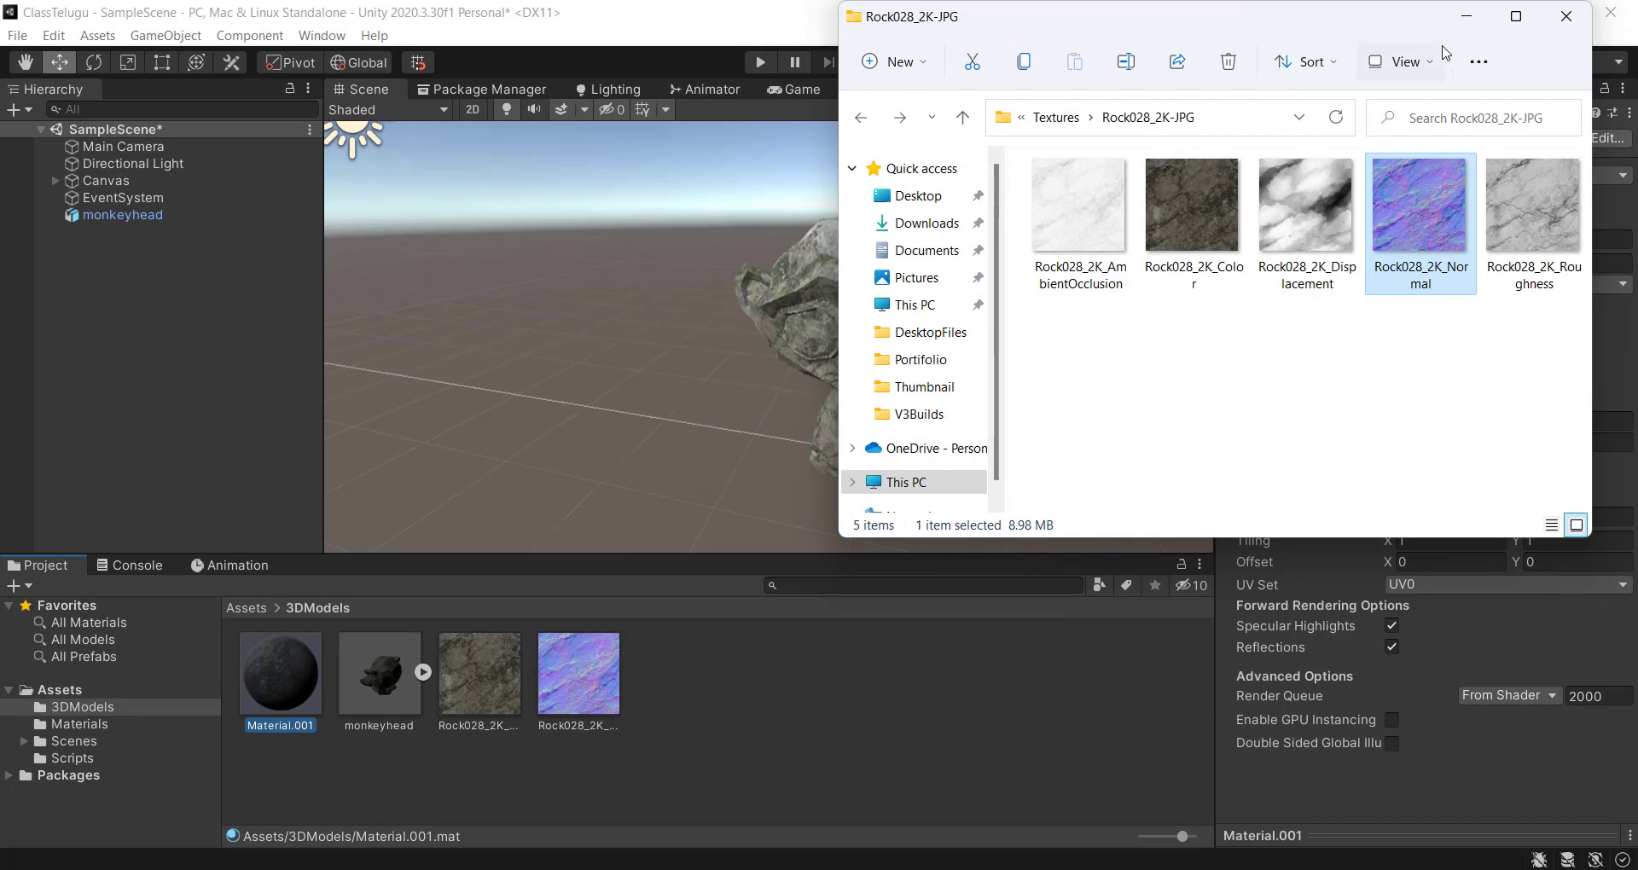
{"action": "left_click", "coordinate": [1467, 16]}
{"action": "left_click", "coordinate": [594, 687]}
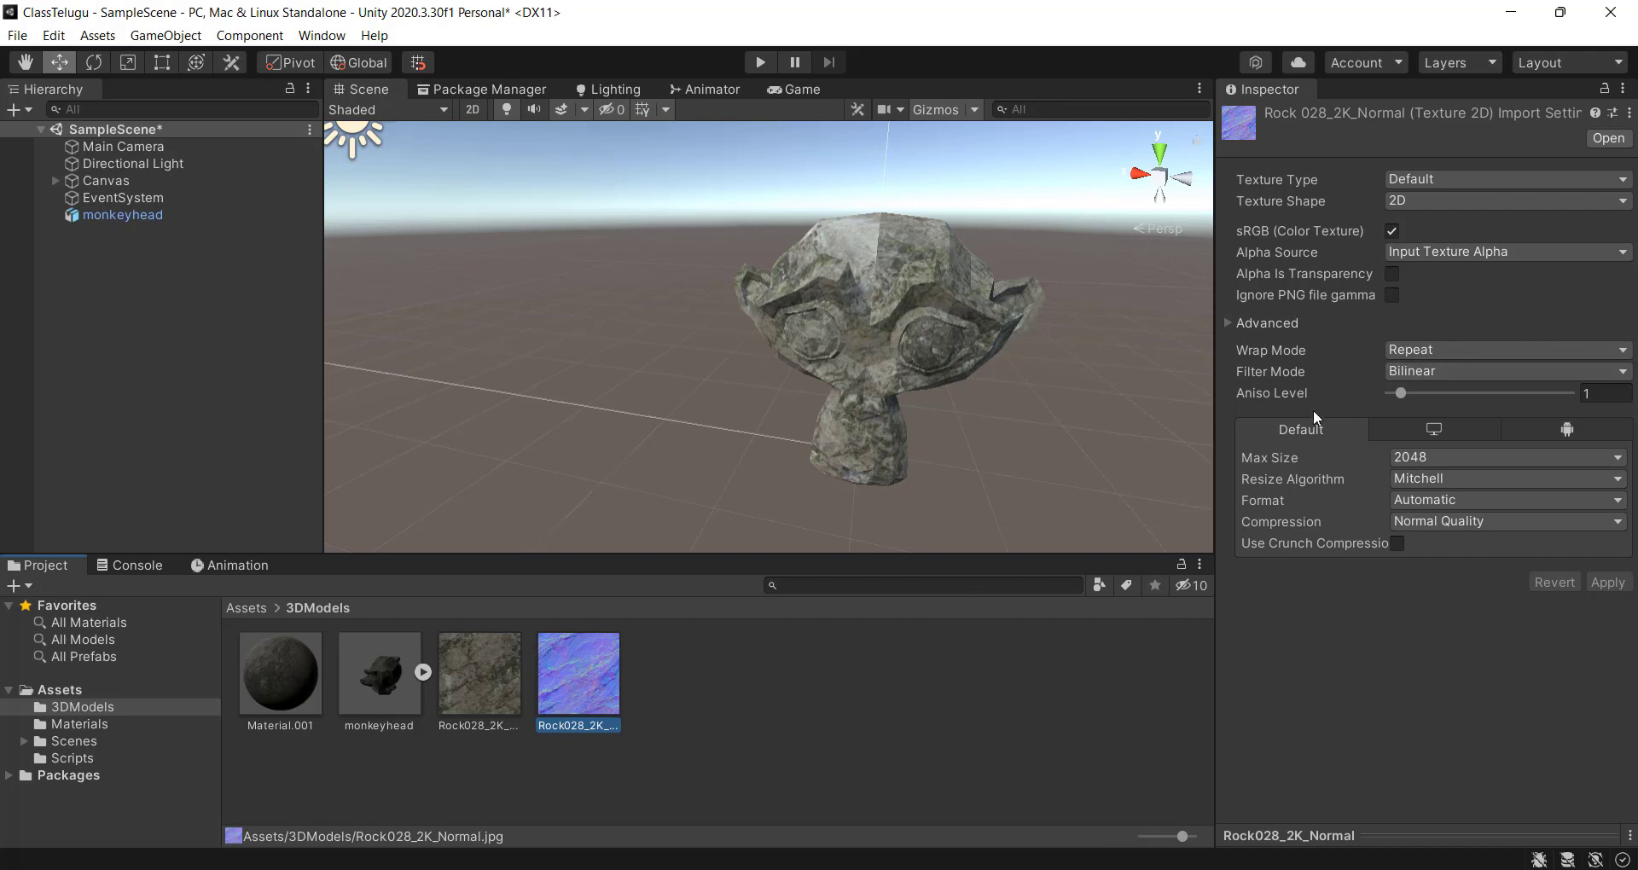
Apply the Normal map texture type to Rock028_2K_Normal and assign that texture as the Normal Map of Material.001.
{"action": "left_click", "coordinate": [299, 682]}
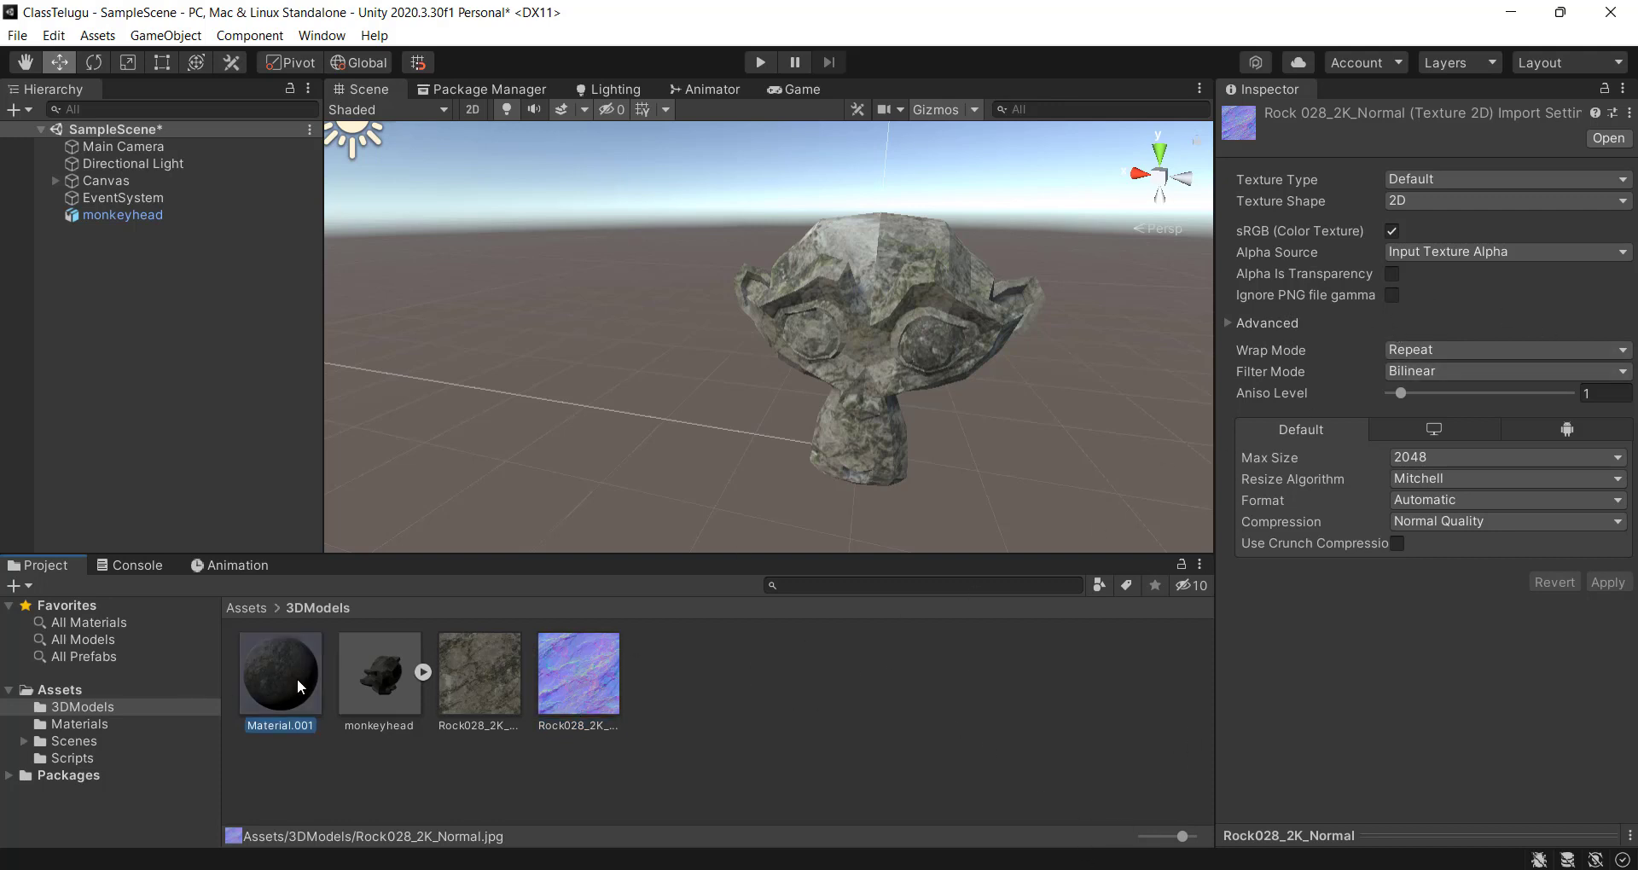
{"action": "left_click", "coordinate": [588, 678]}
{"action": "left_click", "coordinate": [1501, 179]}
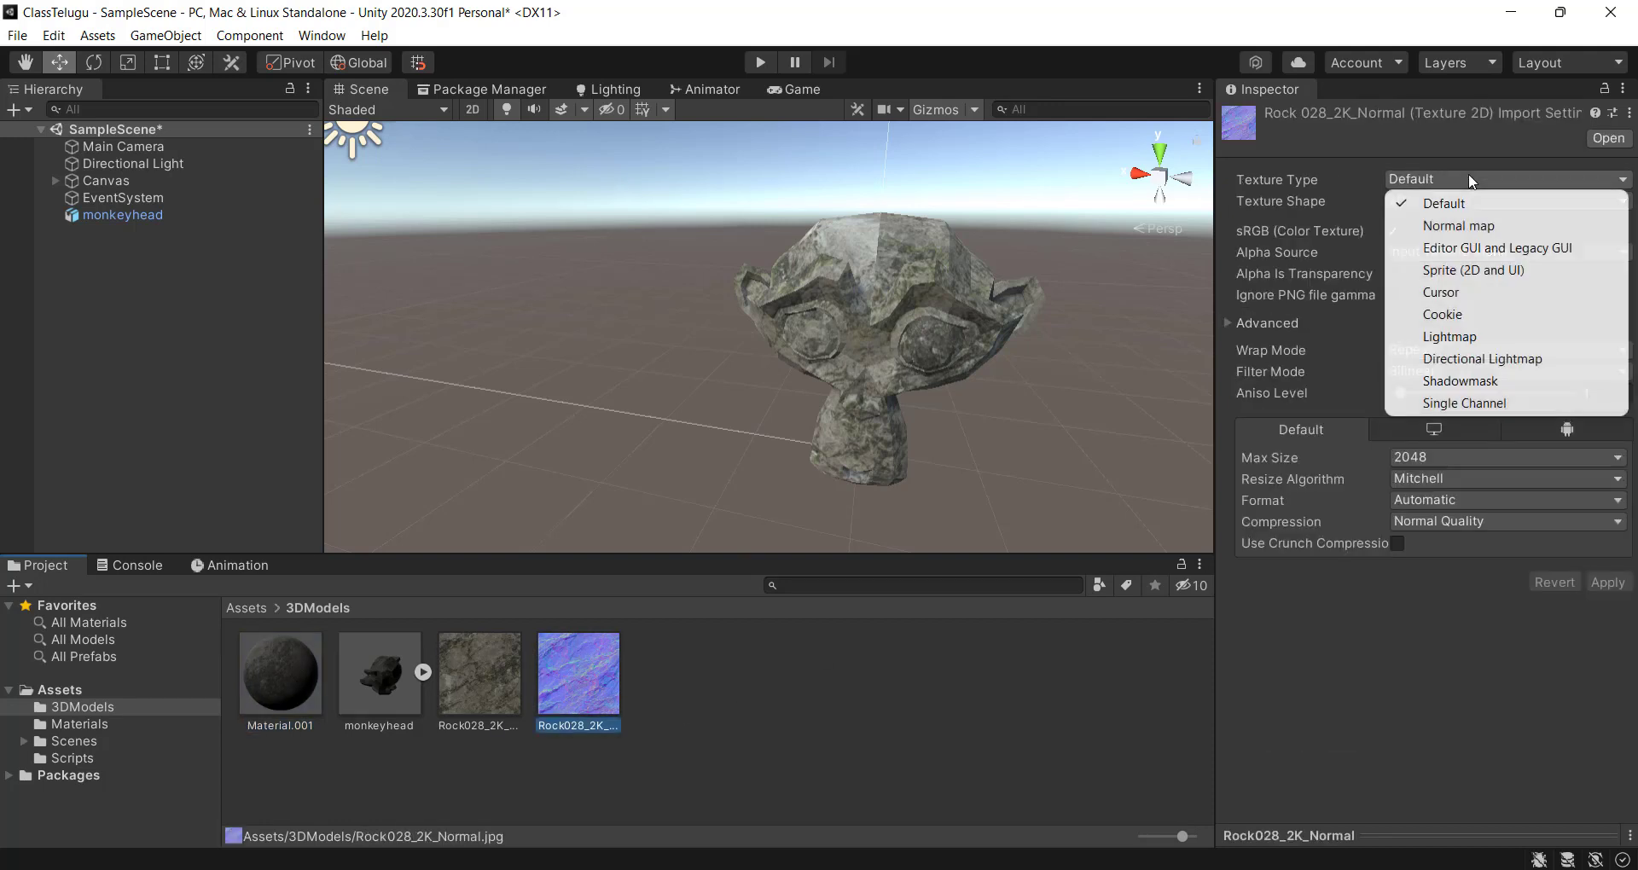
{"action": "left_click", "coordinate": [1465, 230]}
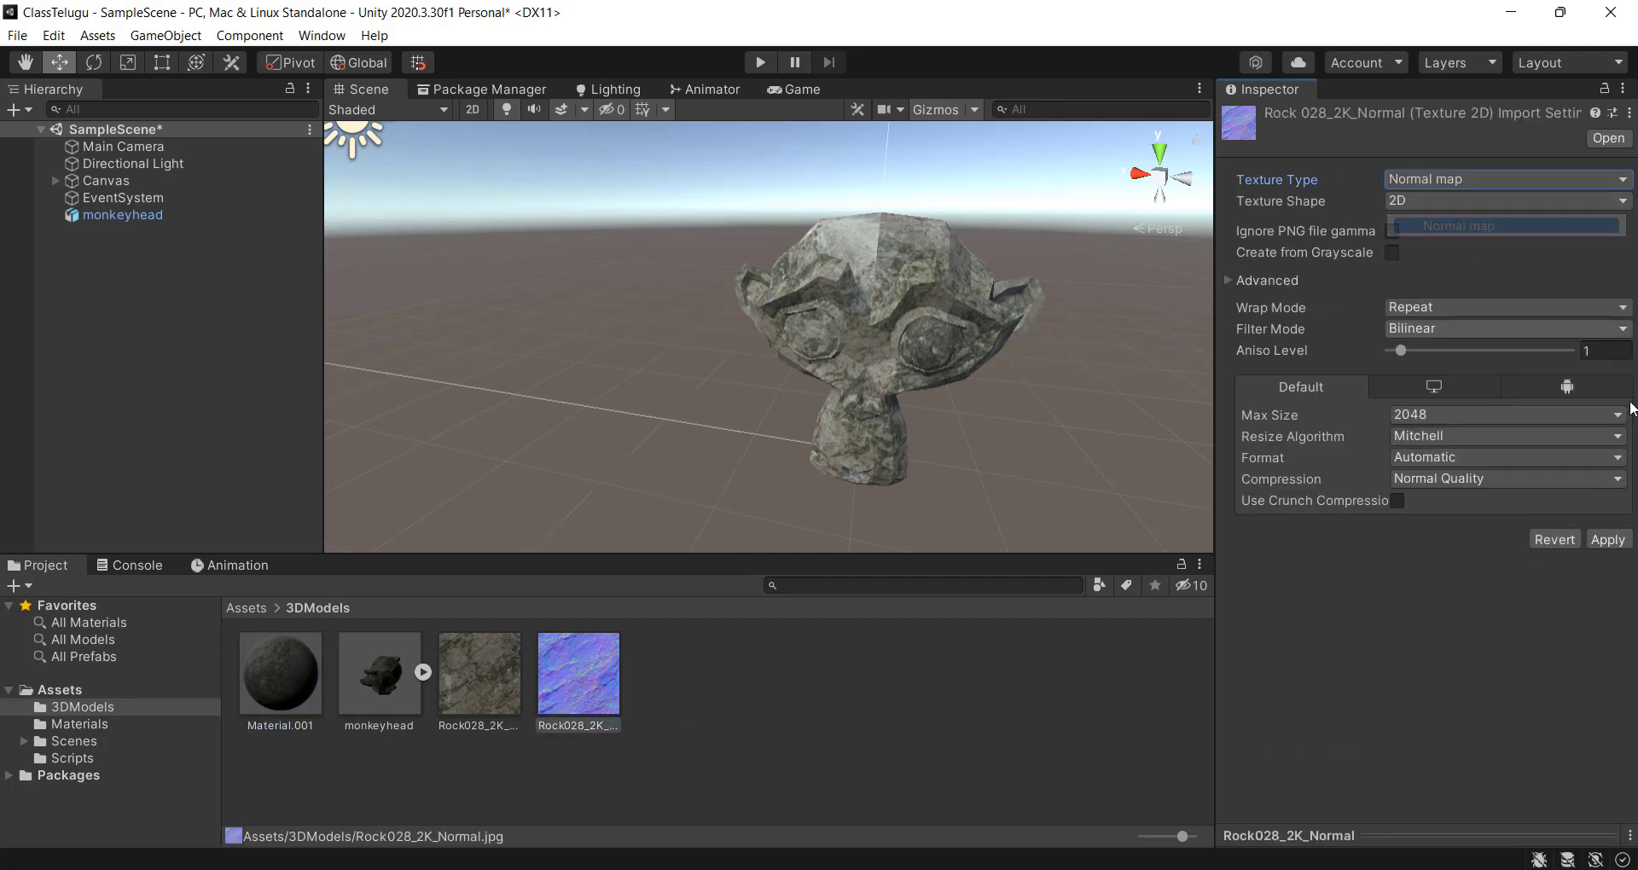
{"action": "left_click", "coordinate": [1606, 539]}
{"action": "left_click", "coordinate": [314, 676]}
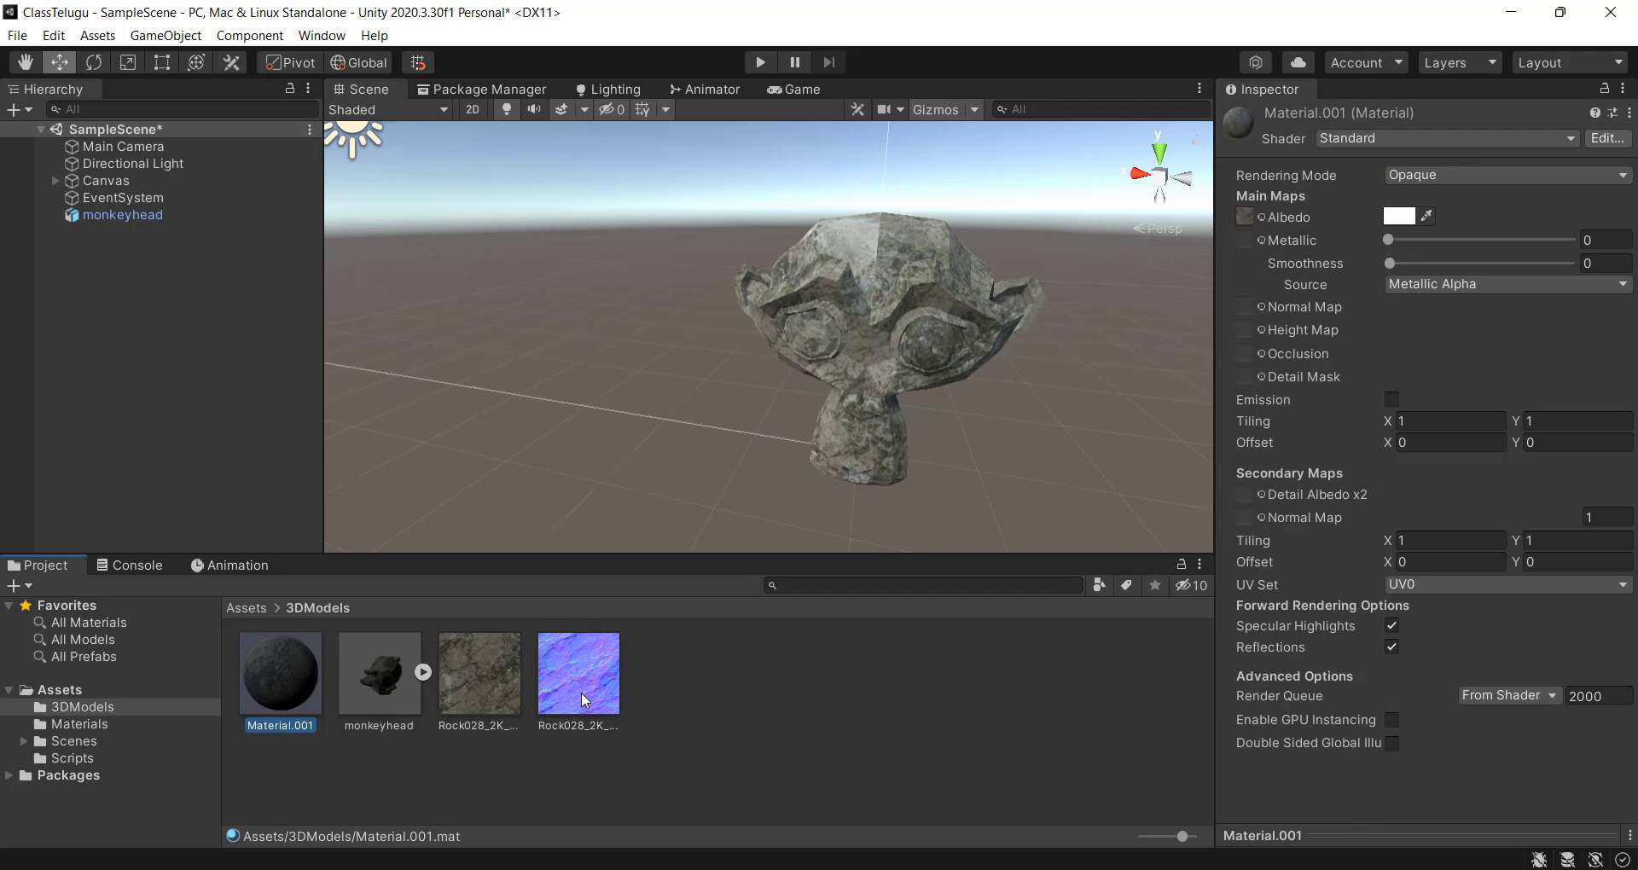
{"action": "left_click_drag", "start_coordinate": [583, 694], "coordinate": [1245, 306]}
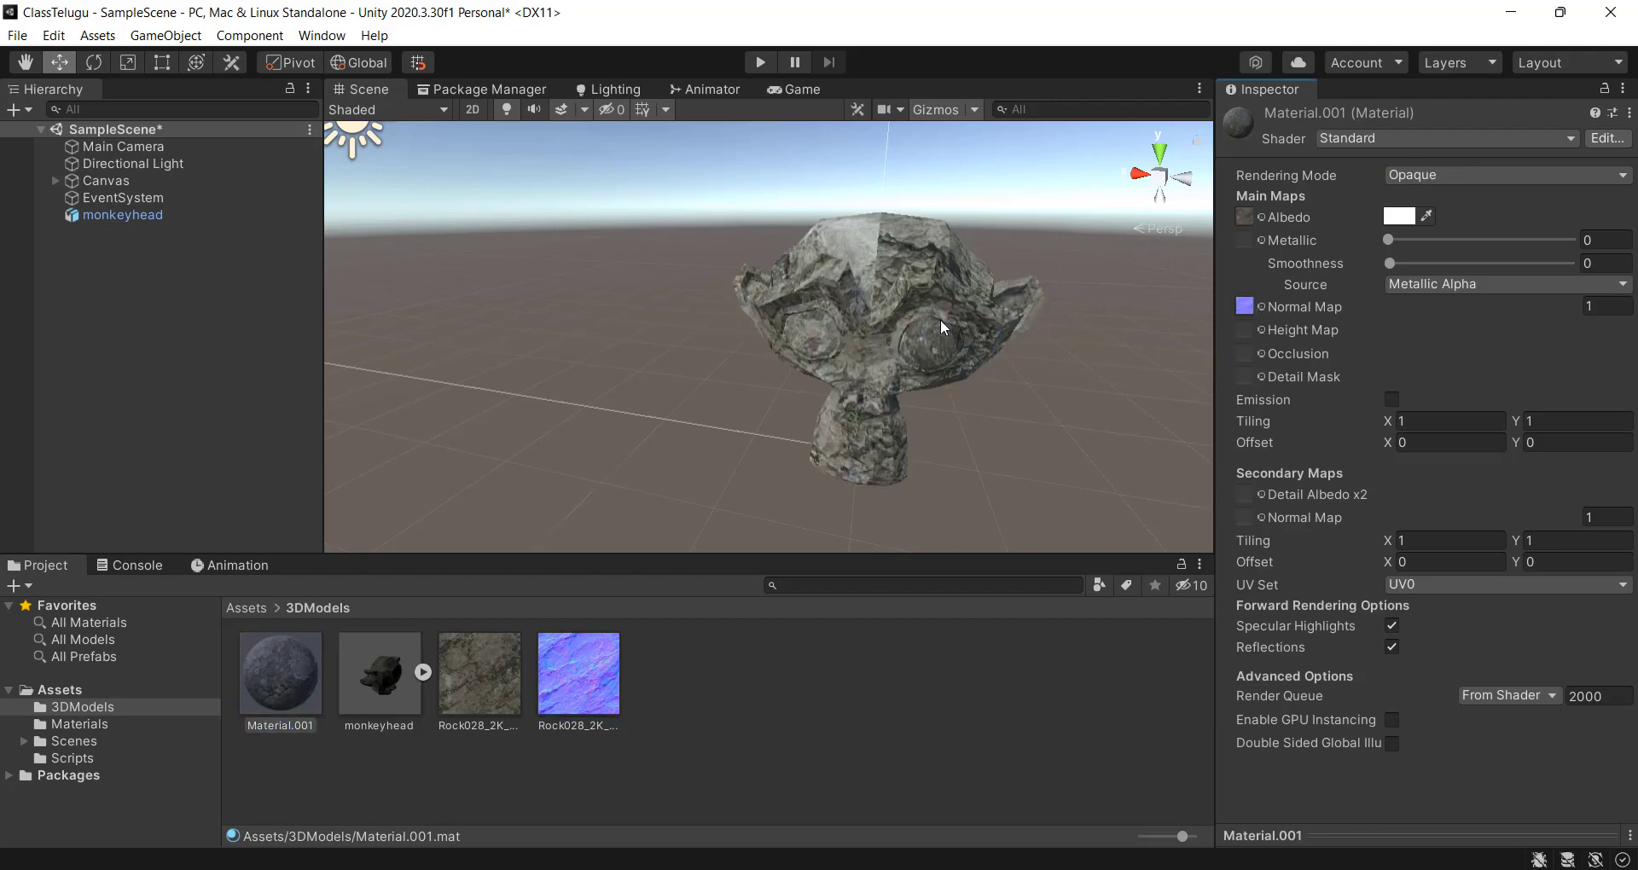
Examine the normal-mapped rock surface of the monkeyhead up close and from several sides in the scene.
{"action": "middle_click_drag", "start_coordinate": [940, 319], "coordinate": [815, 343]}
{"action": "scroll", "coordinate": [819, 343], "scroll_direction": "up", "scroll_amount": 8}
{"action": "left_click_drag", "start_coordinate": [636, 382], "coordinate": [913, 244], "text": "alt"}
{"action": "scroll", "coordinate": [885, 312], "scroll_direction": "up", "scroll_amount": 6}
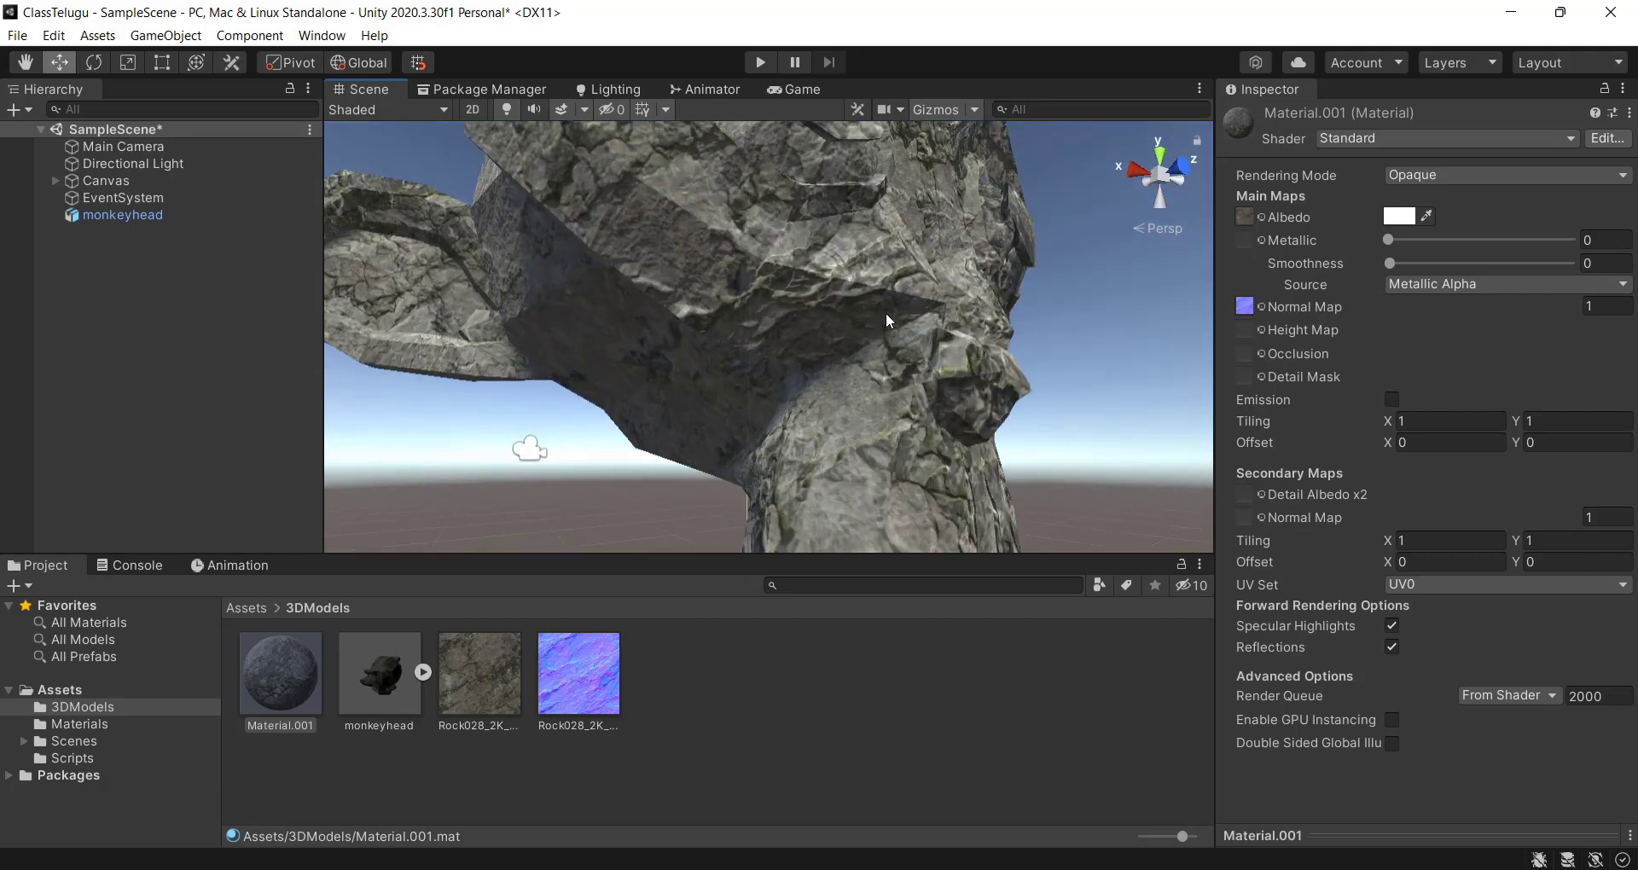
{"action": "scroll", "coordinate": [800, 255], "scroll_direction": "up", "scroll_amount": 5}
{"action": "scroll", "coordinate": [780, 282], "scroll_direction": "down", "scroll_amount": 10}
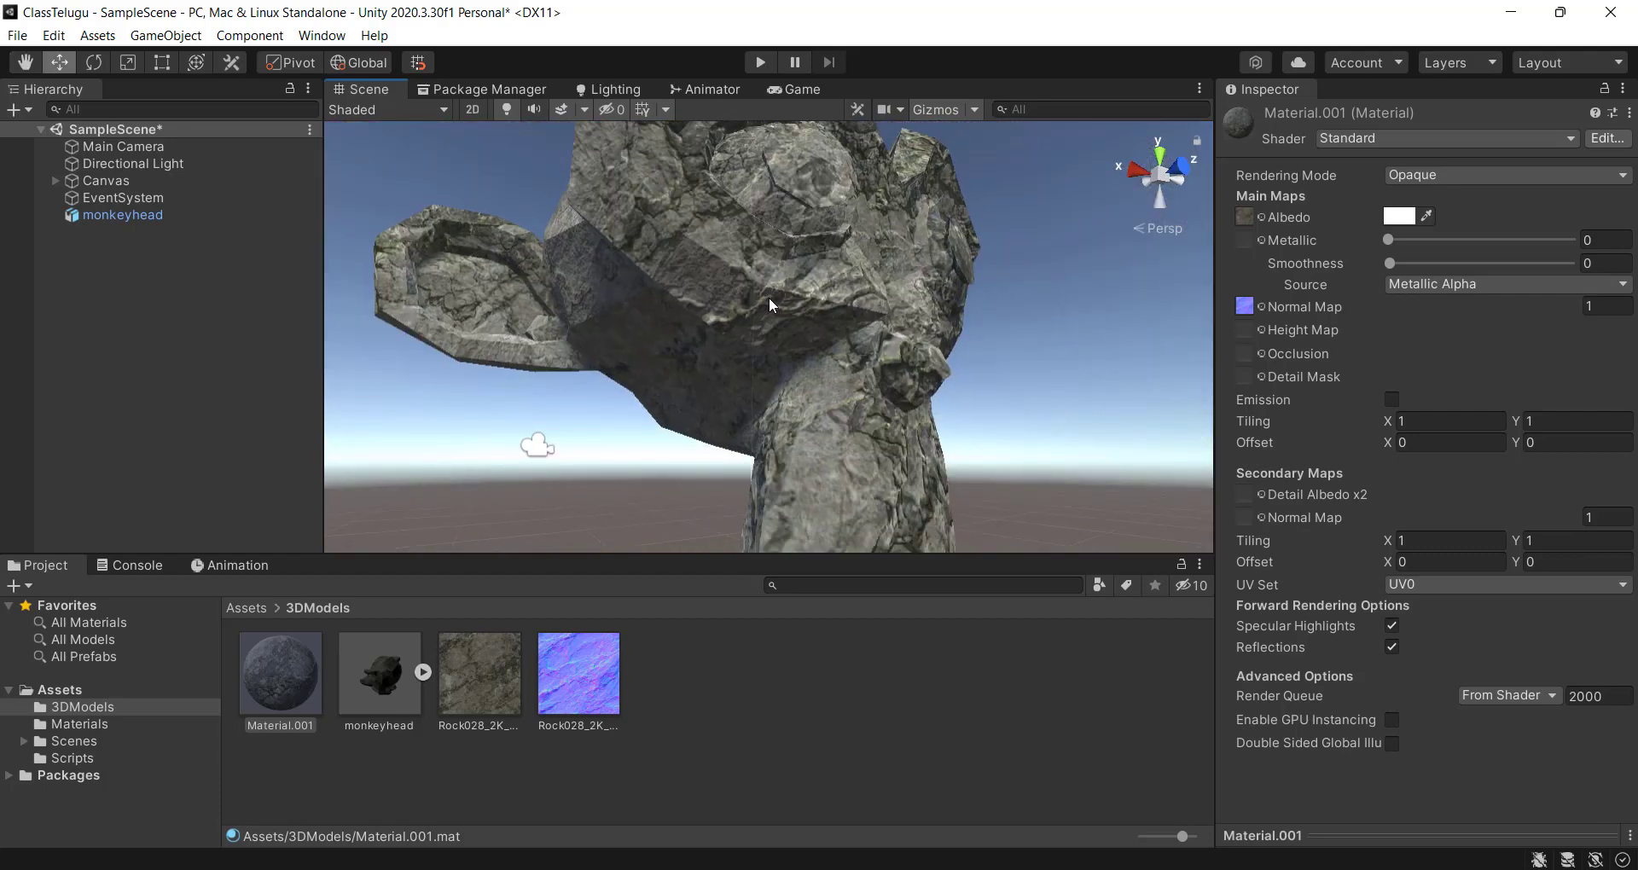
{"action": "left_click_drag", "start_coordinate": [740, 362], "coordinate": [546, 503], "text": "alt"}
{"action": "scroll", "coordinate": [602, 357], "scroll_direction": "down", "scroll_amount": 5}
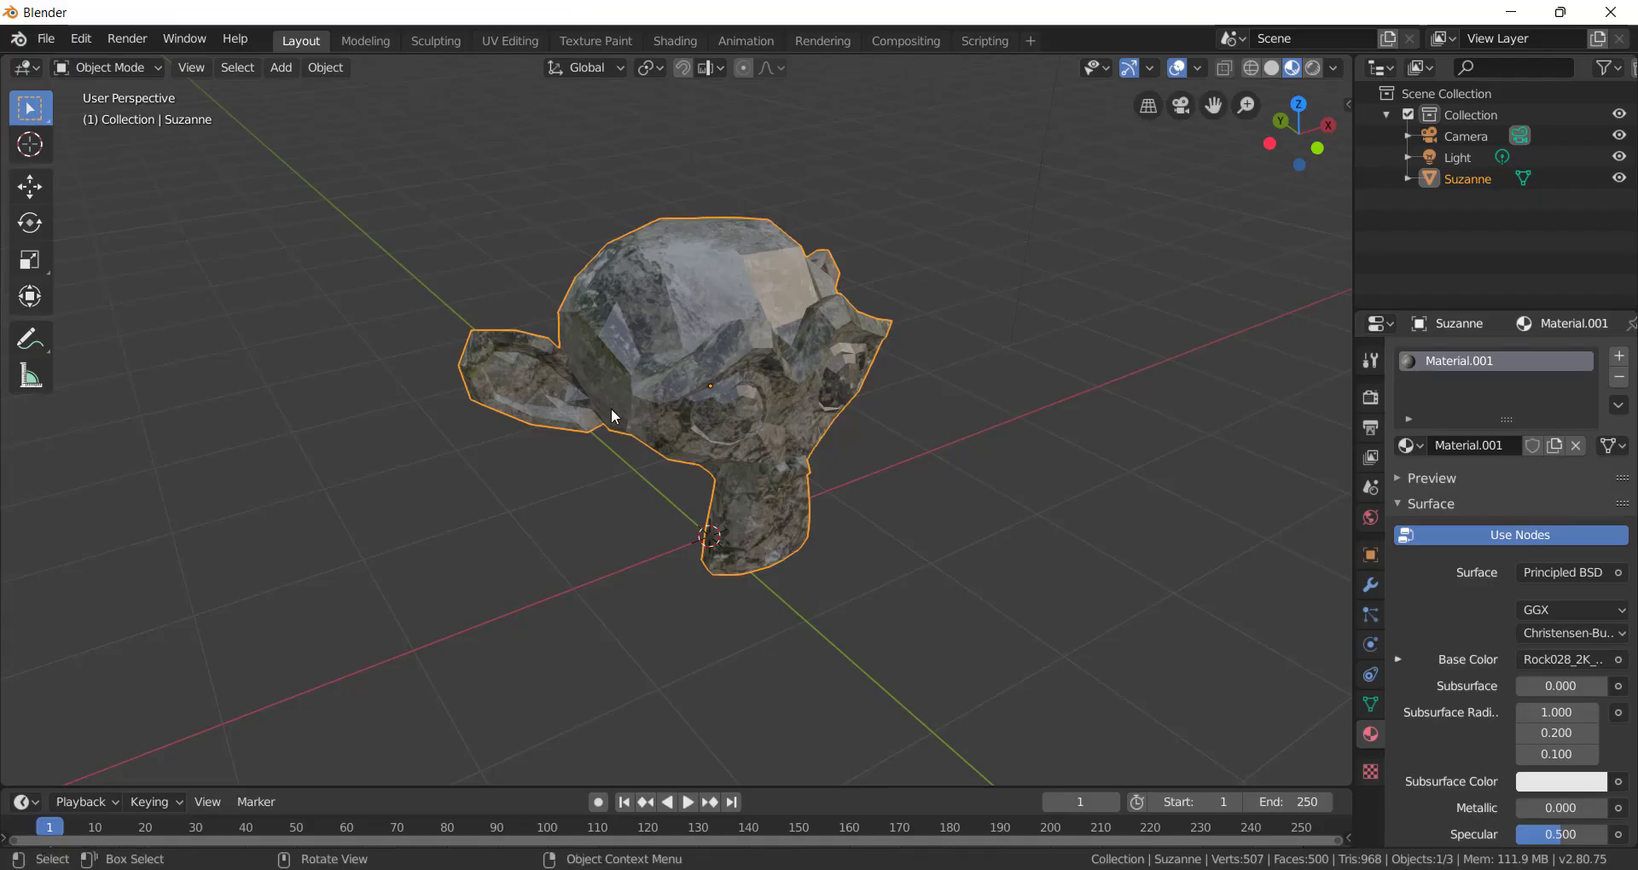
Switch to Blender and enable Automatically Pack Into .blend in the external data options.
{"action": "left_click", "coordinate": [42, 41]}
{"action": "left_click", "coordinate": [47, 39]}
{"action": "mouse_move", "coordinate": [116, 380]}
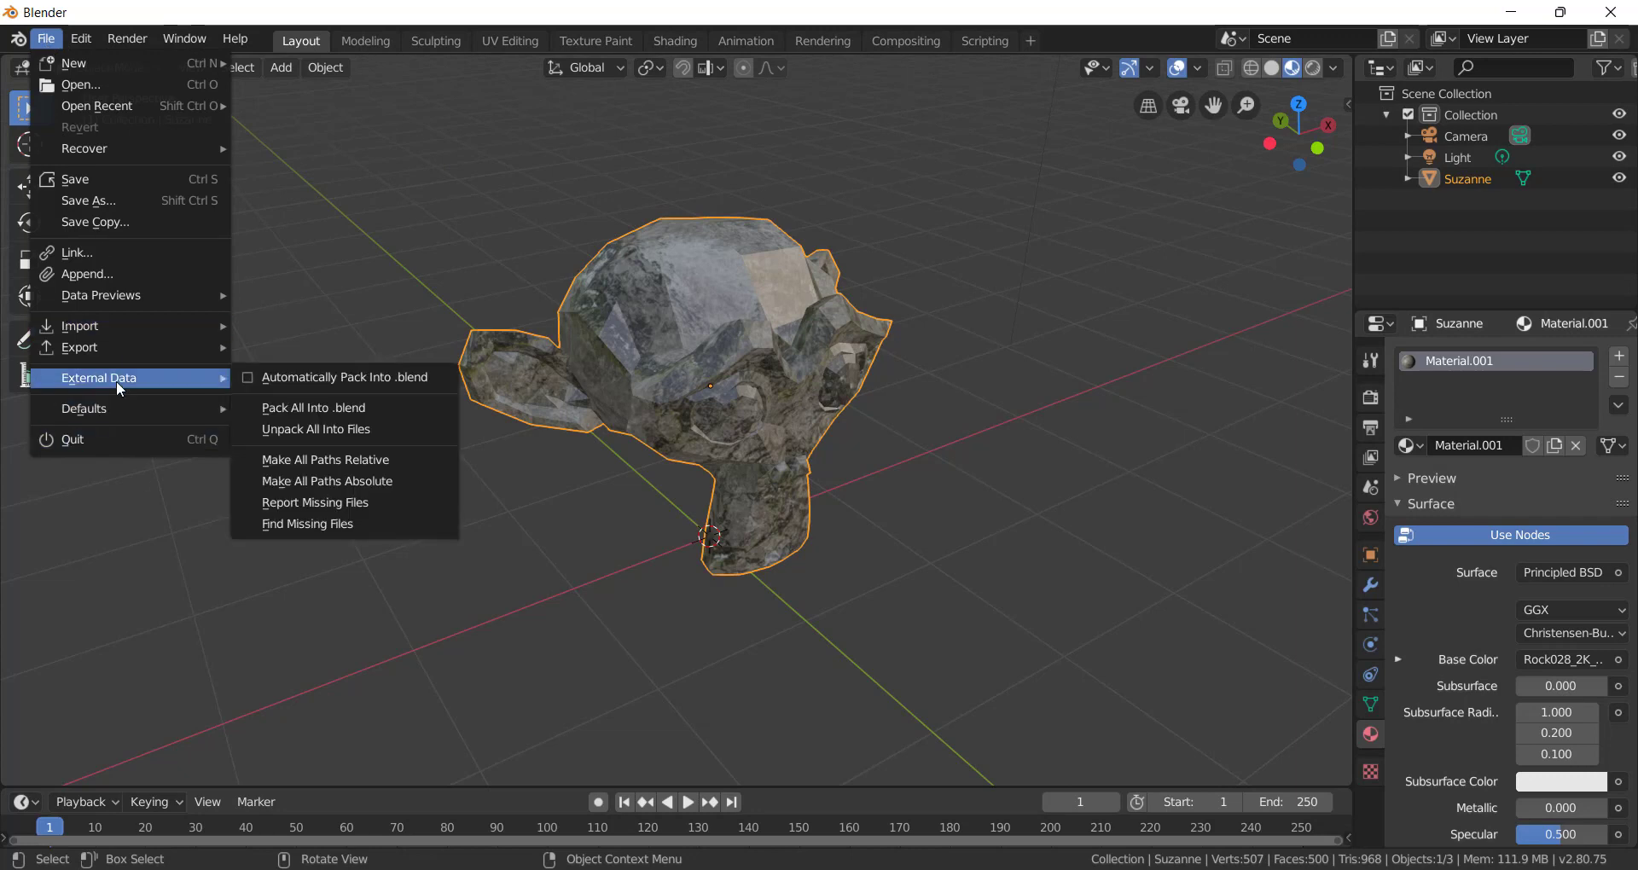
{"action": "left_click", "coordinate": [247, 377]}
{"action": "left_click", "coordinate": [46, 39]}
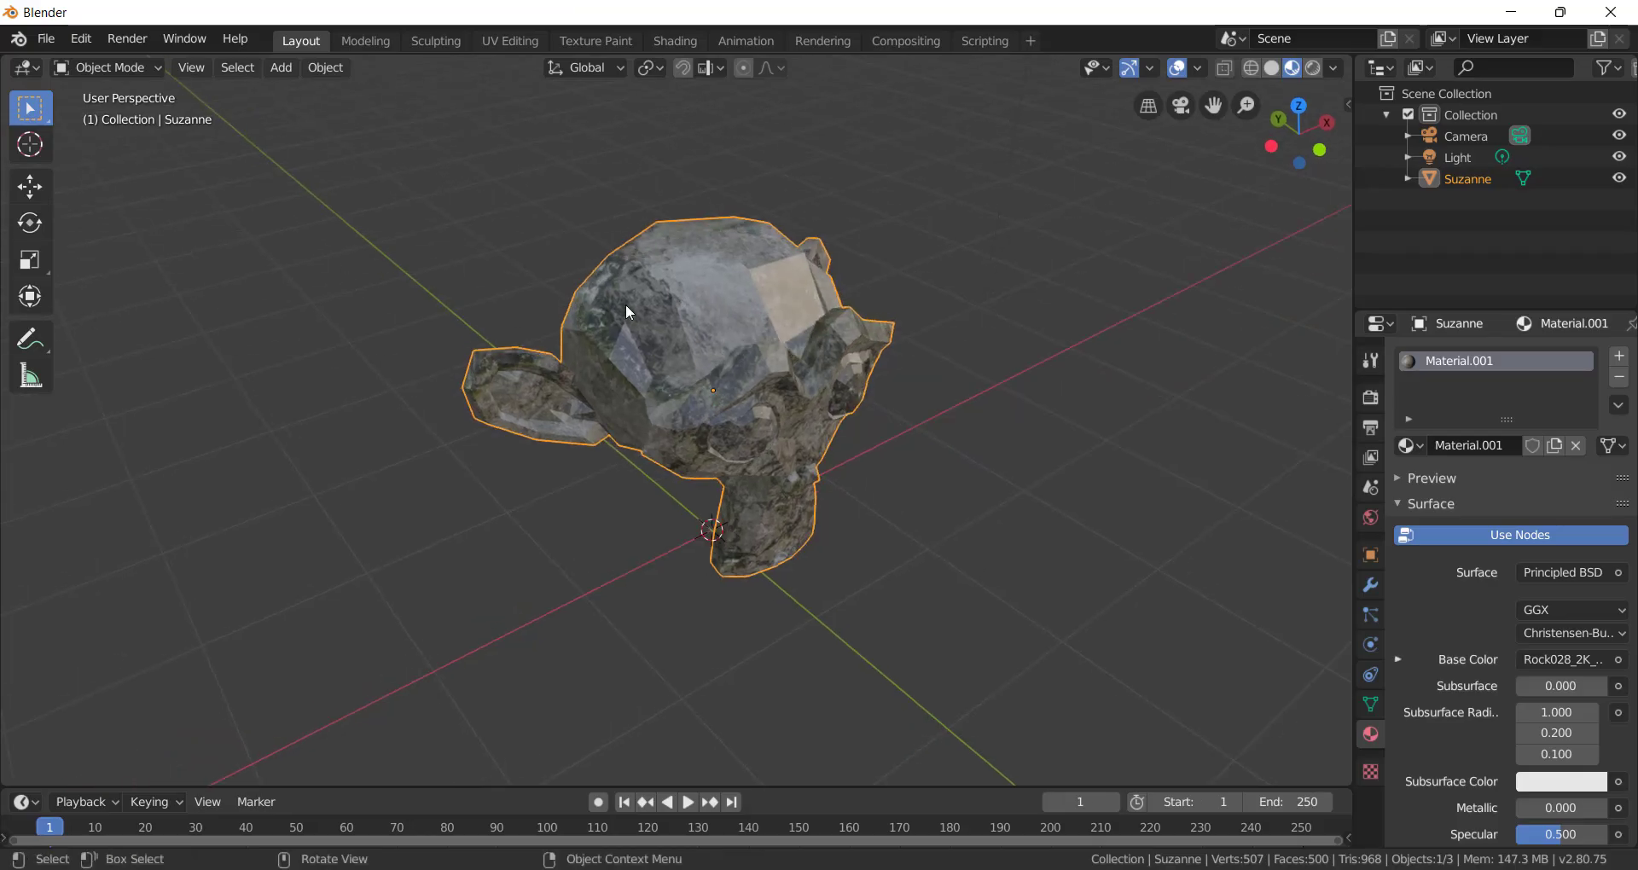
Review the FBX export settings for monkeyhead.fbx, including Path Mode Copy with embedded textures, and leave without exporting.
{"action": "middle_click_drag", "start_coordinate": [627, 312], "coordinate": [557, 260]}
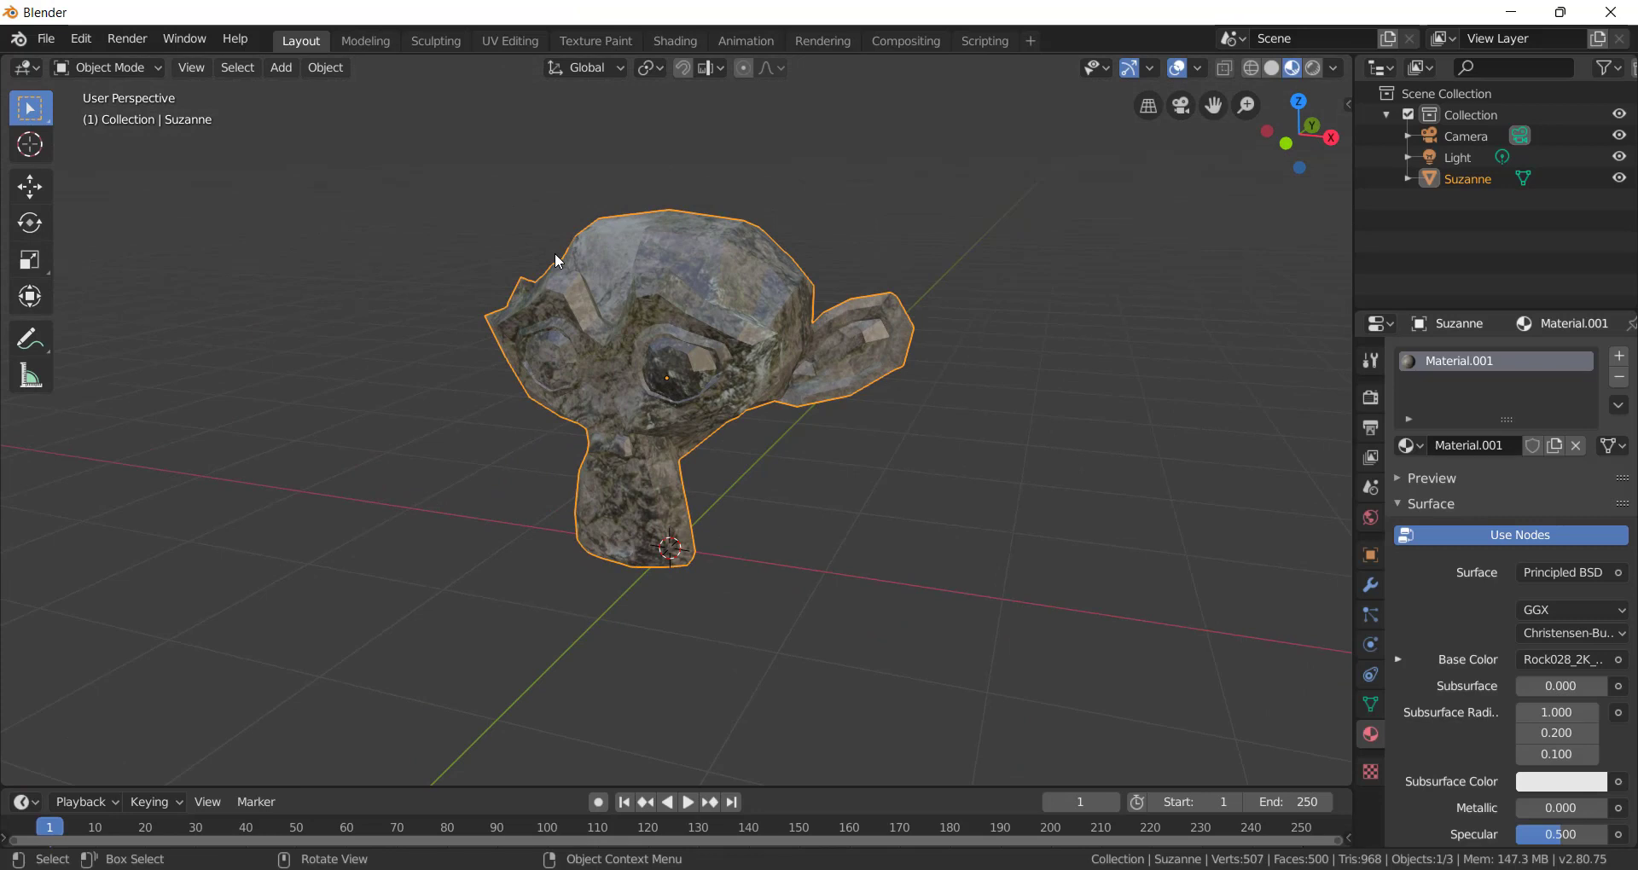
{"action": "left_click", "coordinate": [51, 39]}
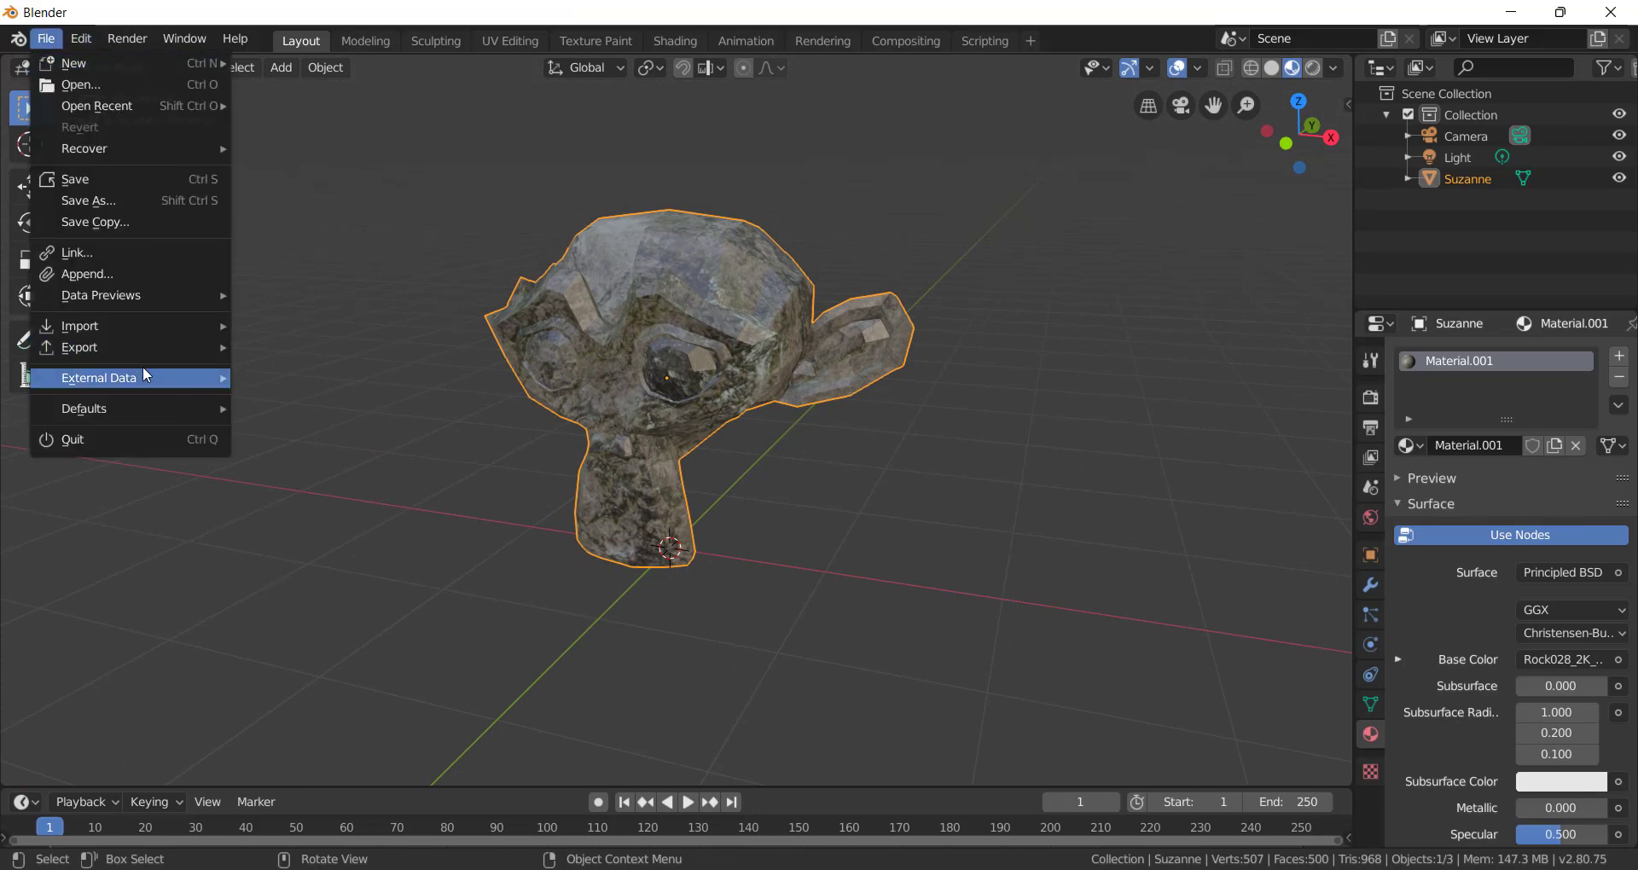
{"action": "mouse_move", "coordinate": [140, 350]}
{"action": "left_click", "coordinate": [315, 393]}
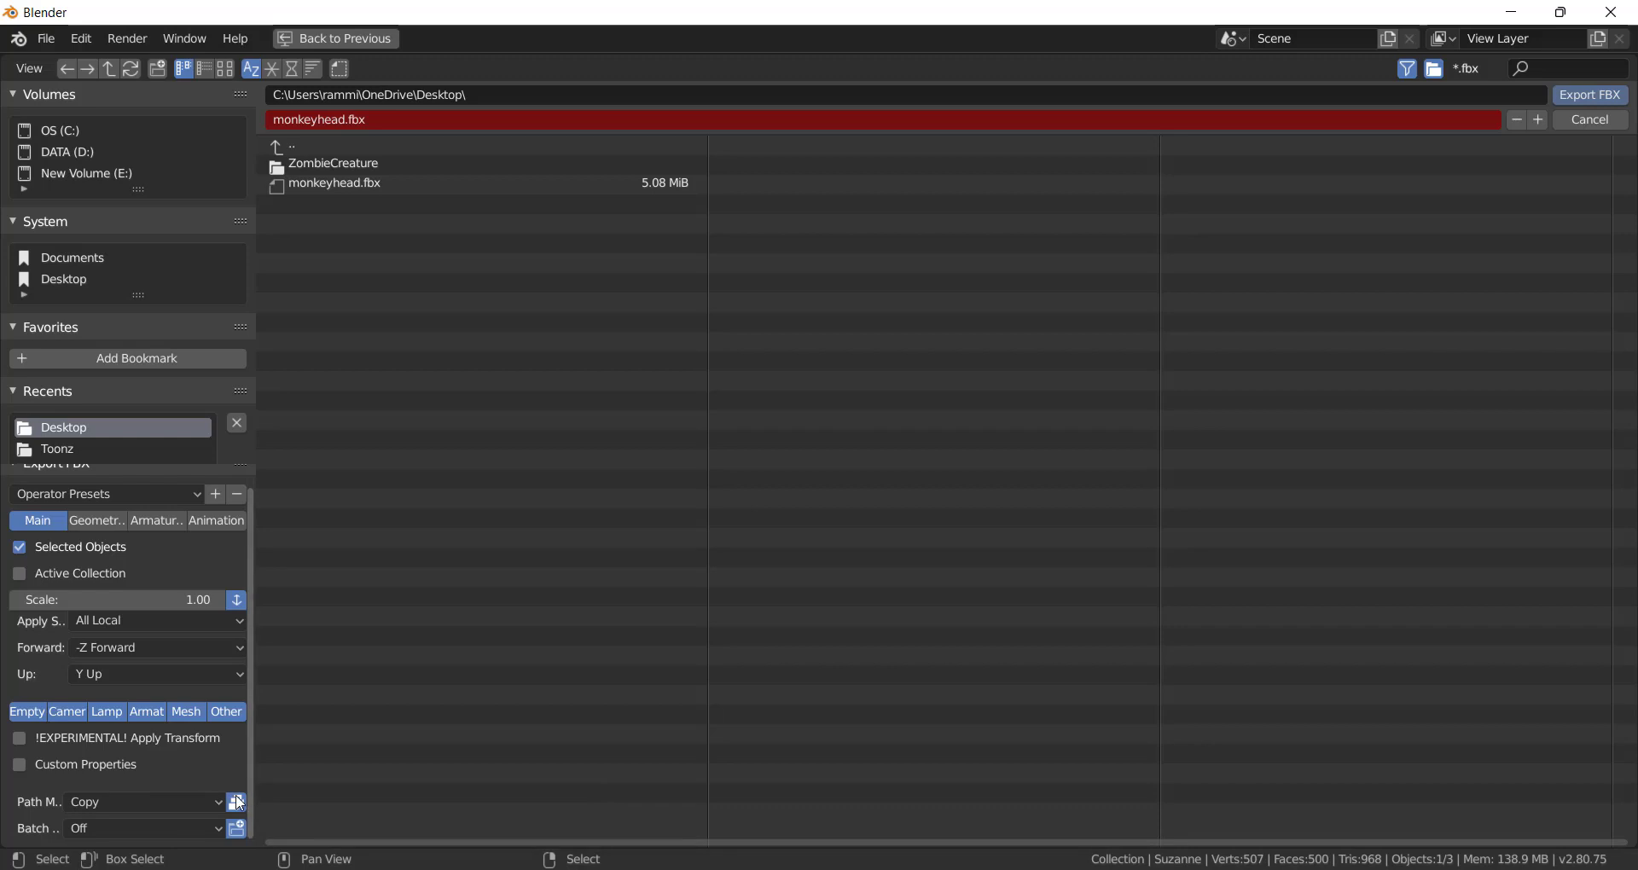
{"action": "left_click", "coordinate": [1592, 120]}
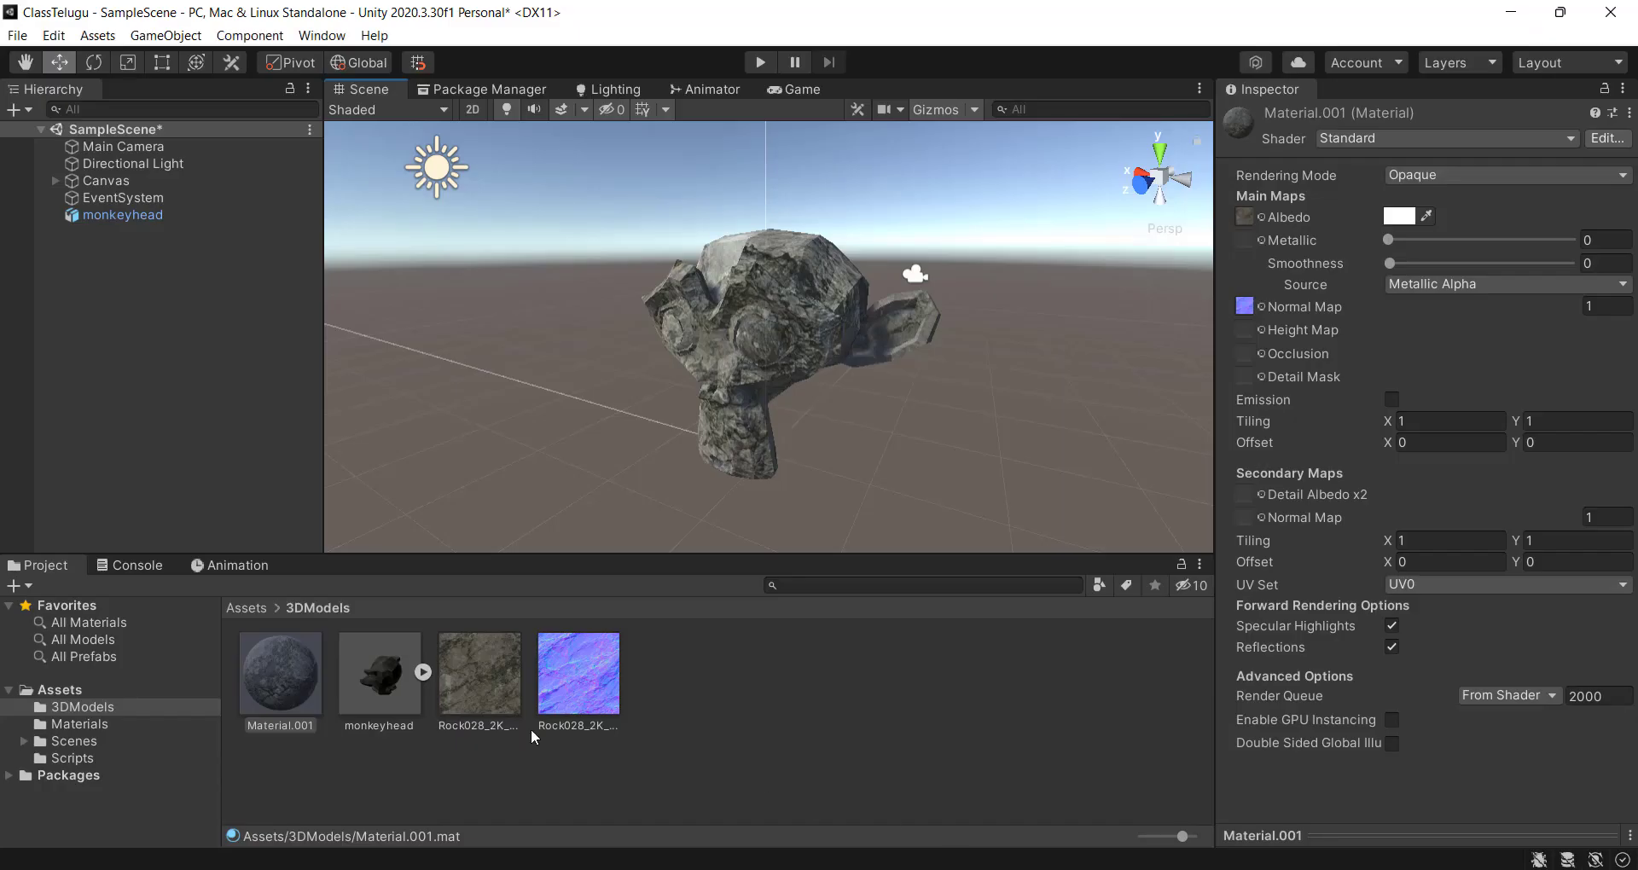
Switch to Unity, extract the monkeyhead model's textures into the 3DModels folder again, and view the model from different sides.
{"action": "left_click", "coordinate": [404, 700]}
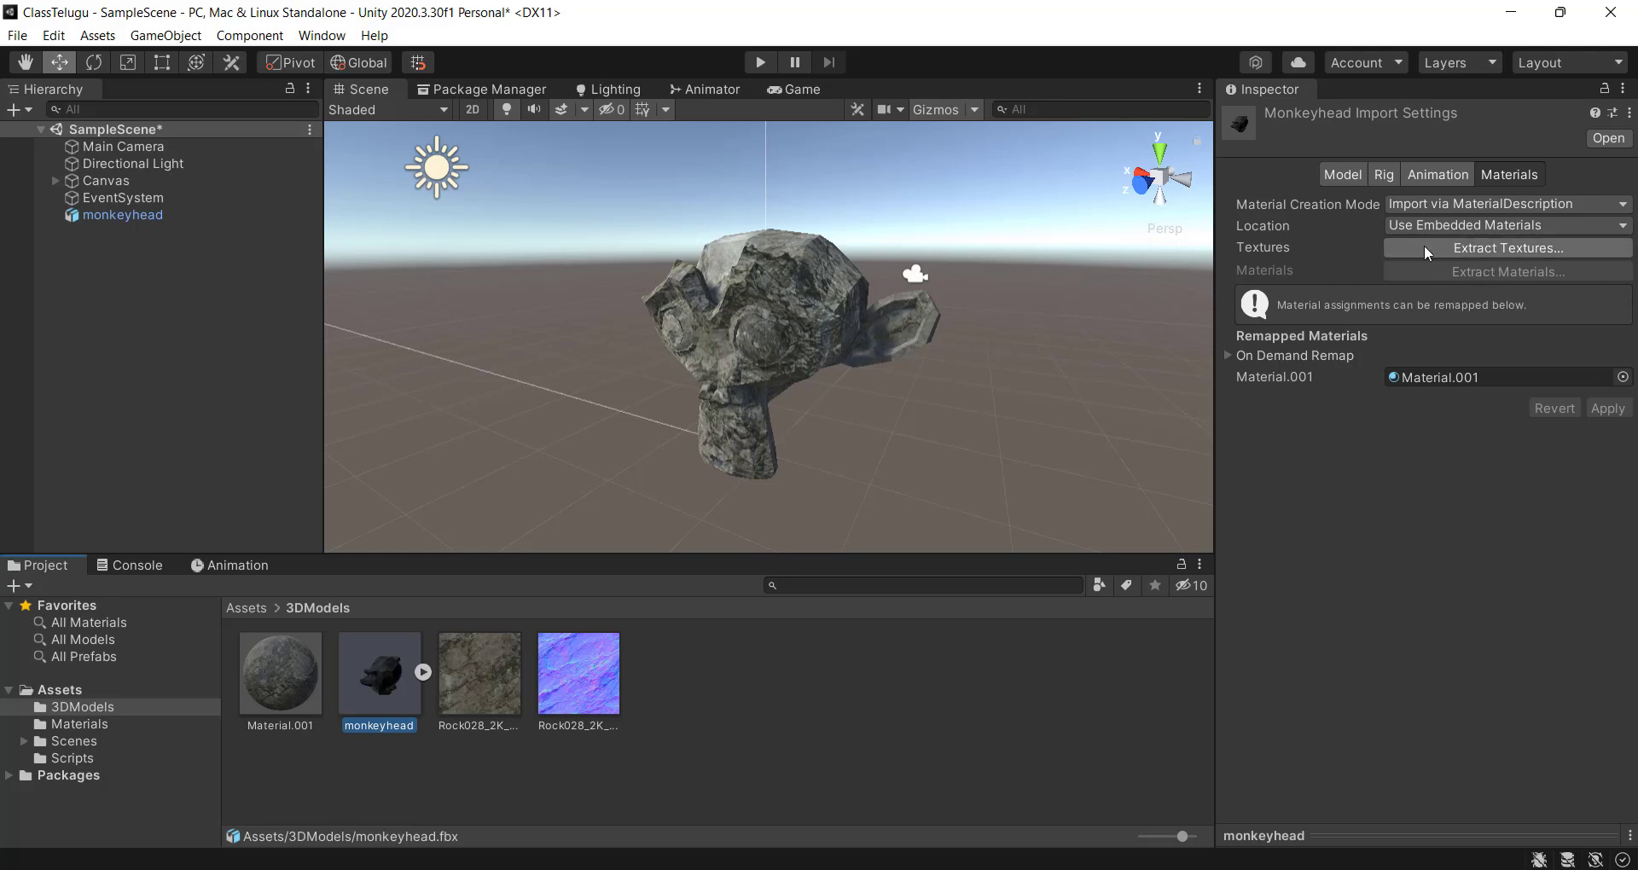
{"action": "left_click", "coordinate": [1491, 251]}
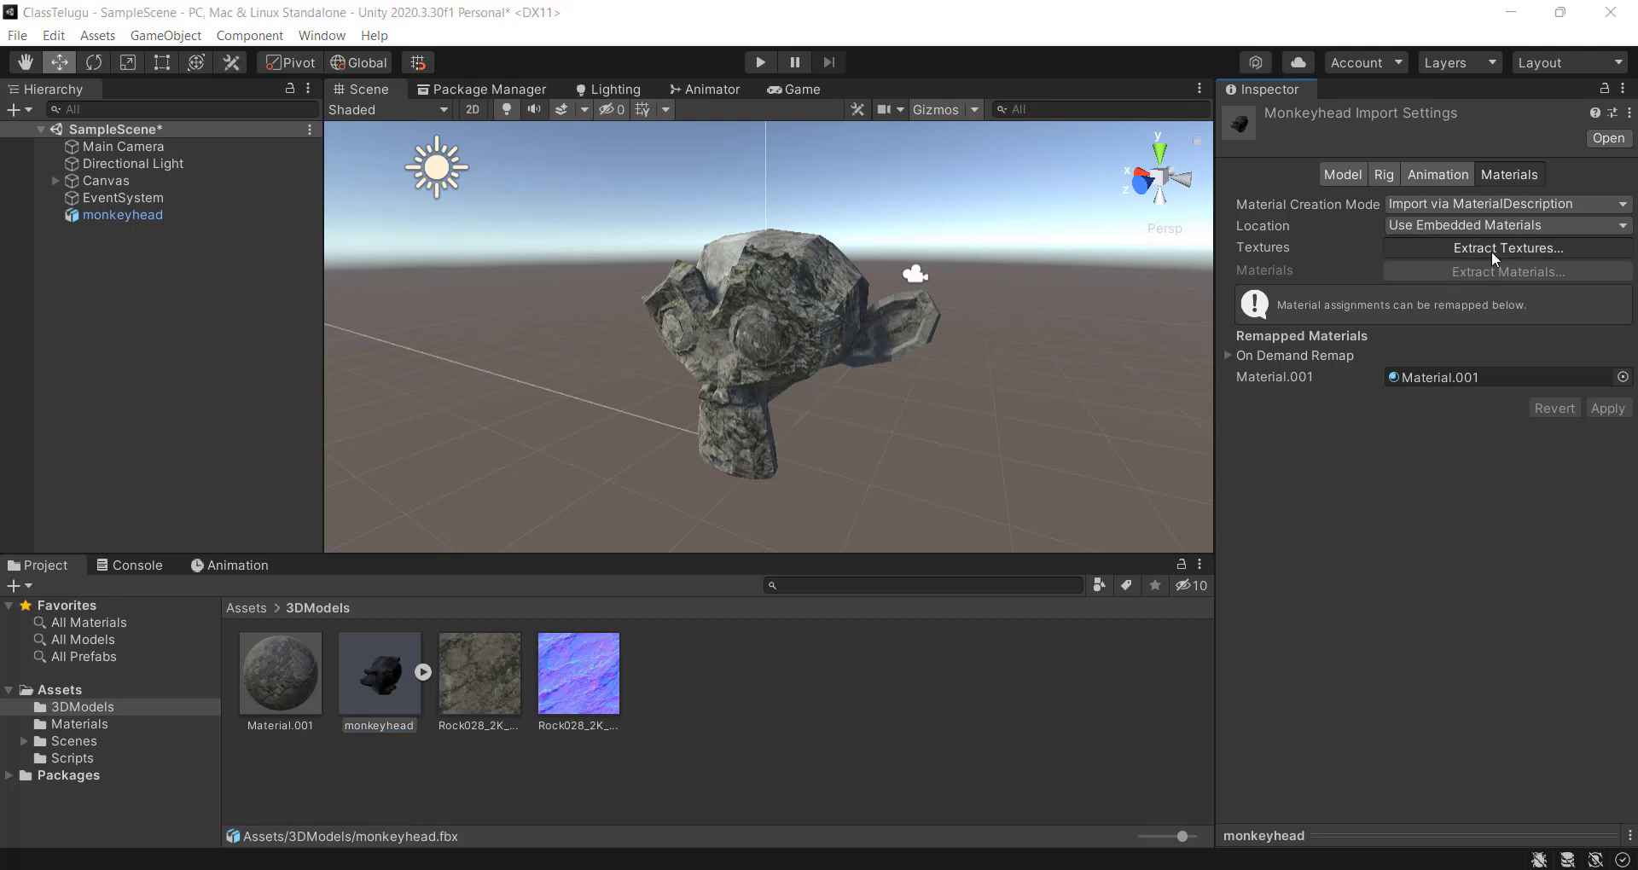
{"action": "left_click", "coordinate": [1038, 617]}
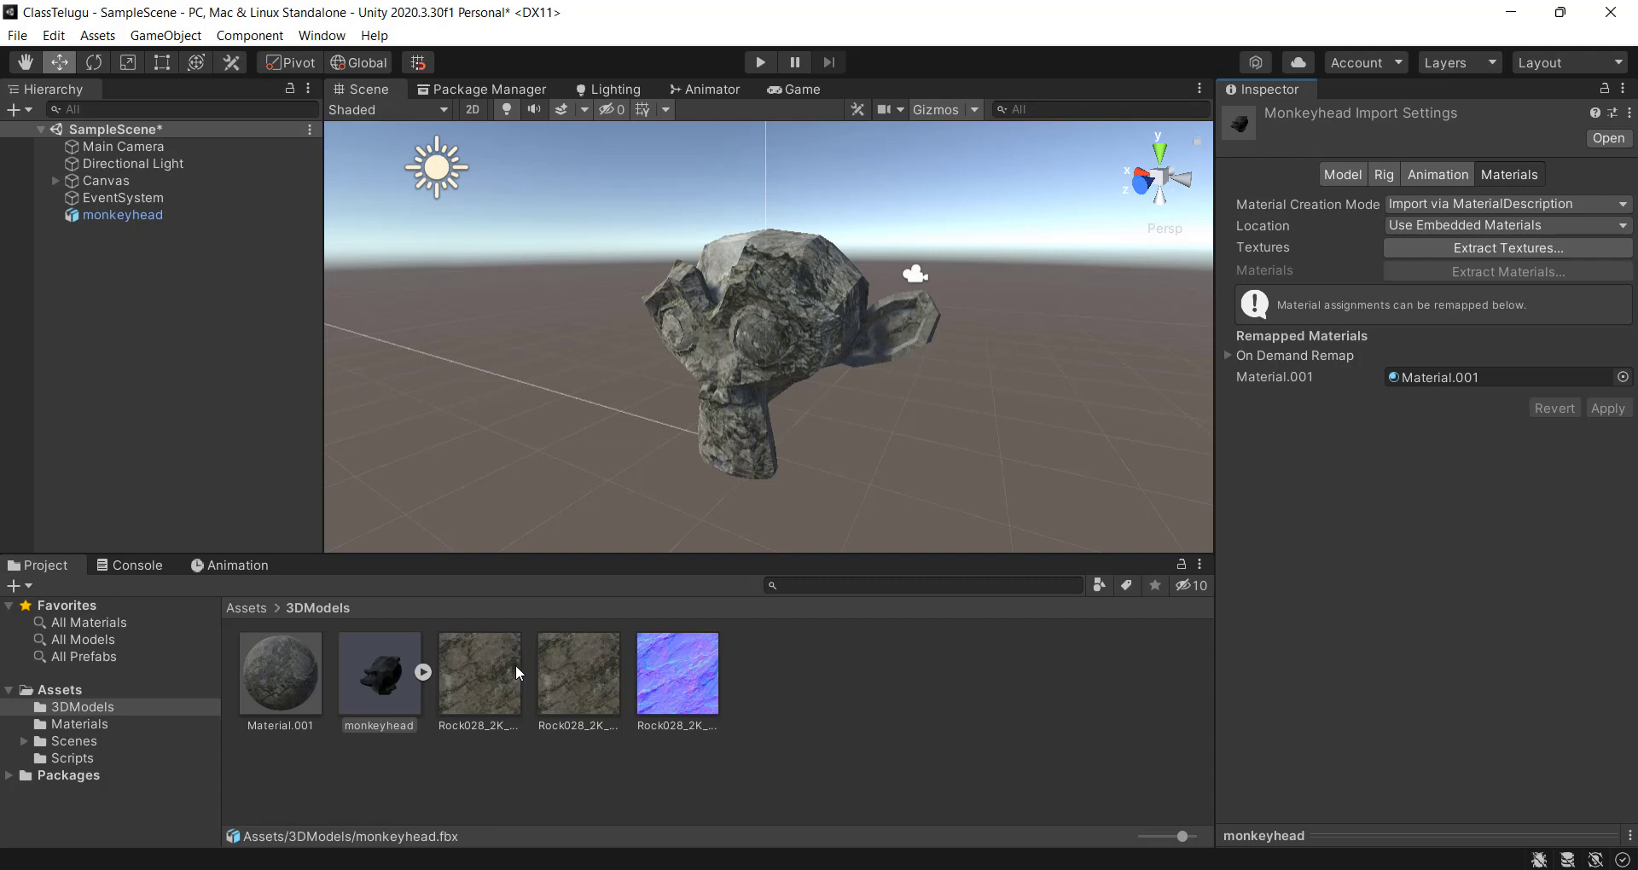
{"action": "left_click_drag", "start_coordinate": [596, 450], "coordinate": [744, 487], "text": "alt"}
{"action": "scroll", "coordinate": [782, 333], "scroll_direction": "up", "scroll_amount": 10}
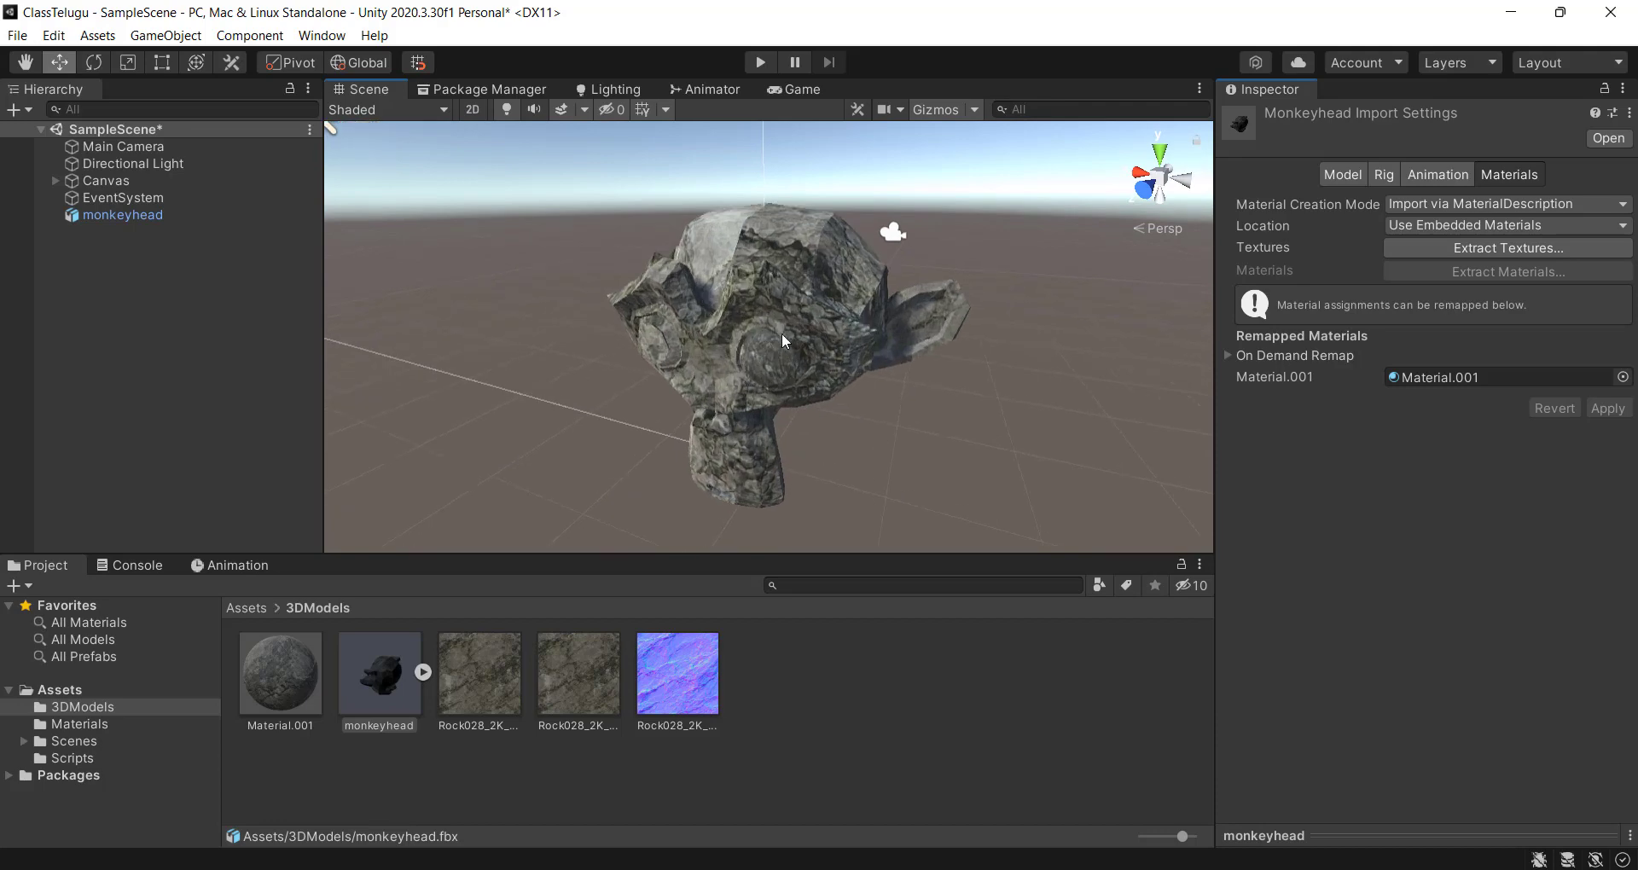
{"action": "left_click_drag", "start_coordinate": [744, 376], "coordinate": [1003, 324], "text": "alt"}
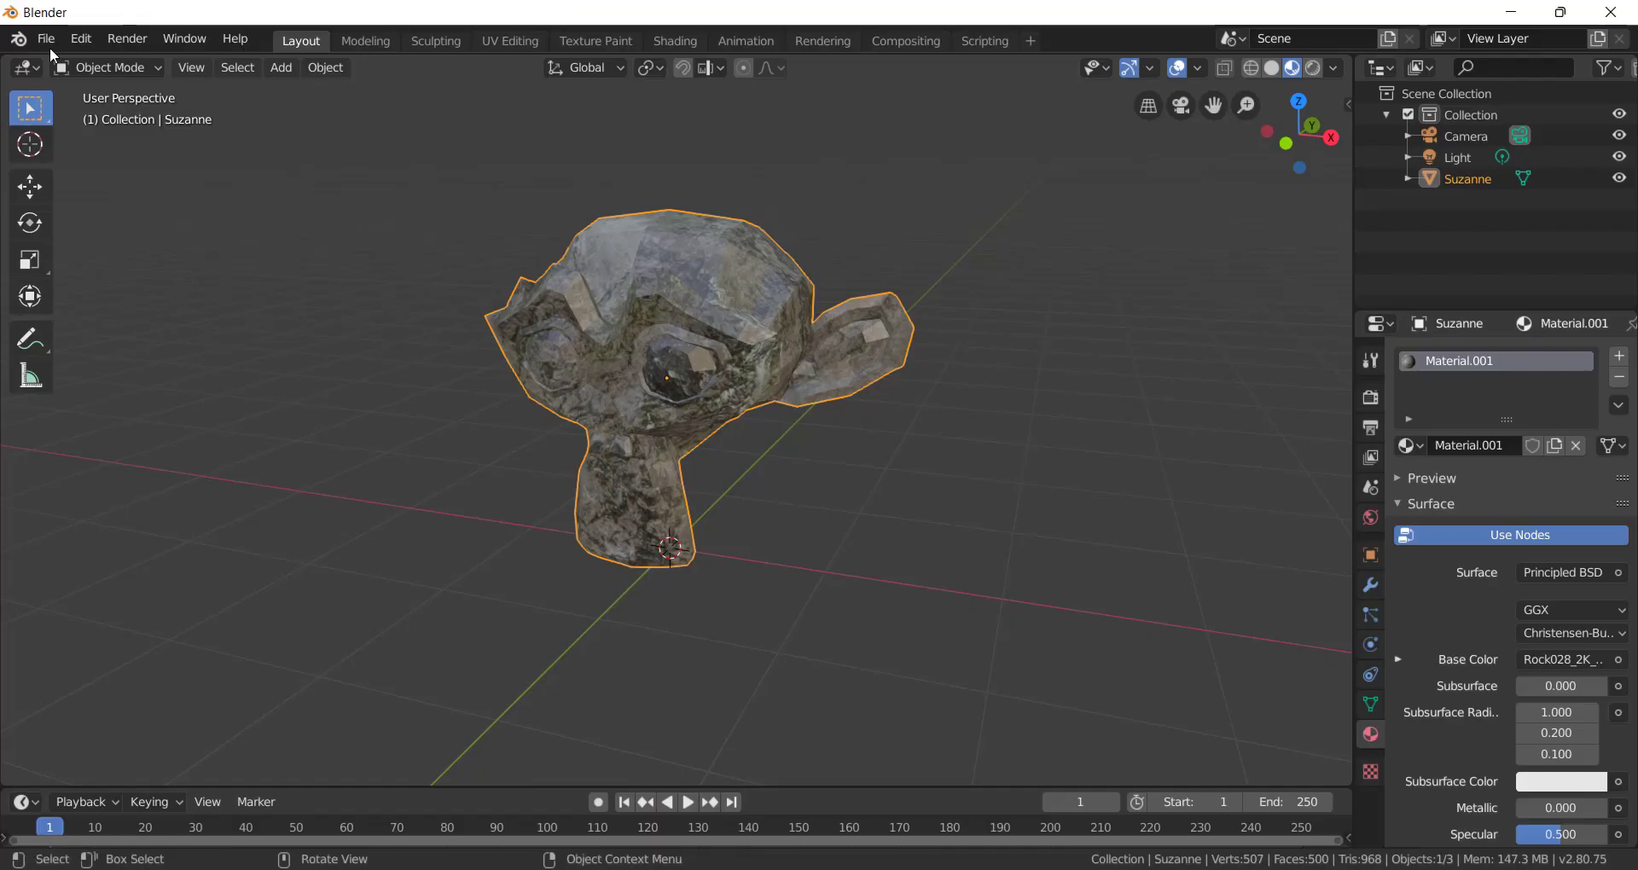
Check Blender's Automatically Pack Into .blend option, and return to Unity to inspect the monkeyhead from the side.
{"action": "left_click", "coordinate": [46, 40]}
{"action": "mouse_move", "coordinate": [111, 381]}
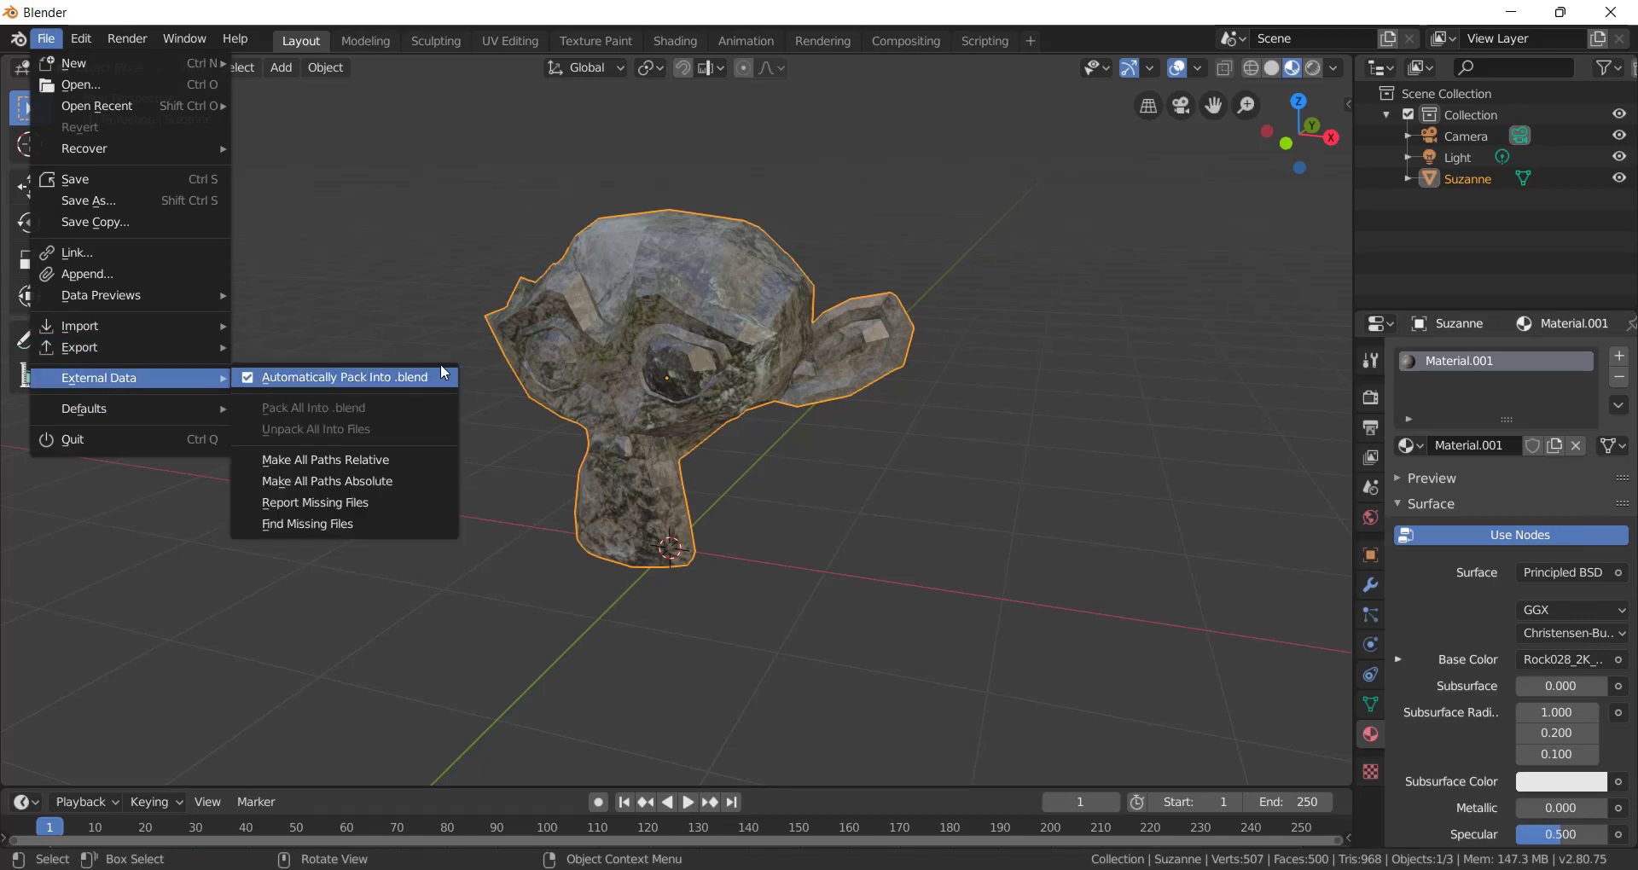
{"action": "left_click", "coordinate": [414, 202]}
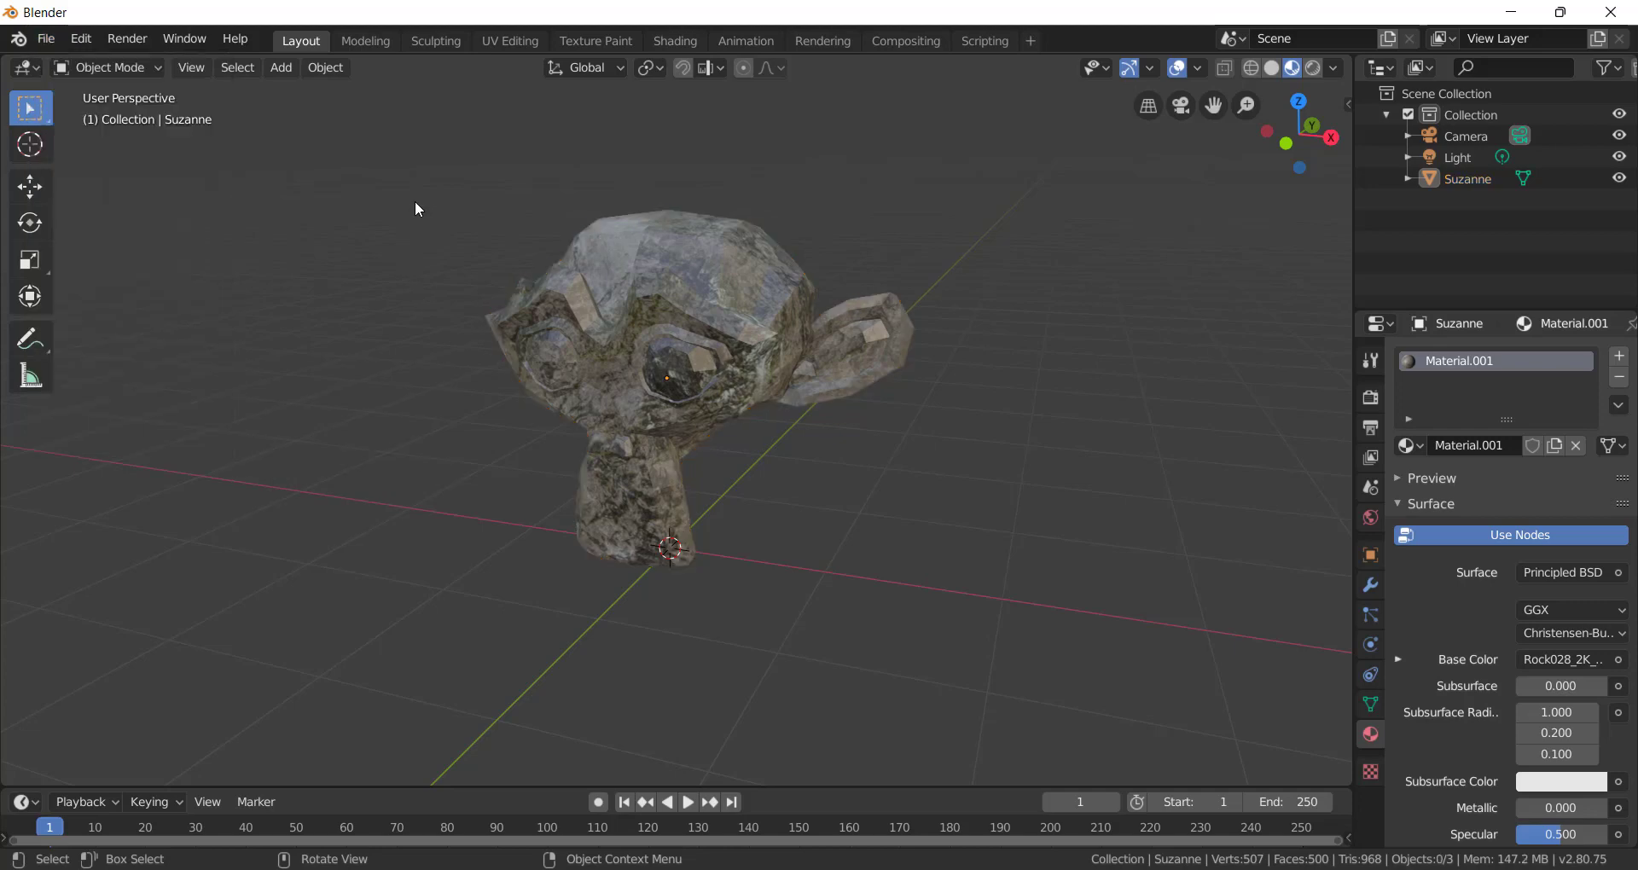
{"action": "left_click", "coordinate": [1521, 13]}
{"action": "left_click_drag", "start_coordinate": [749, 423], "coordinate": [1138, 485]}
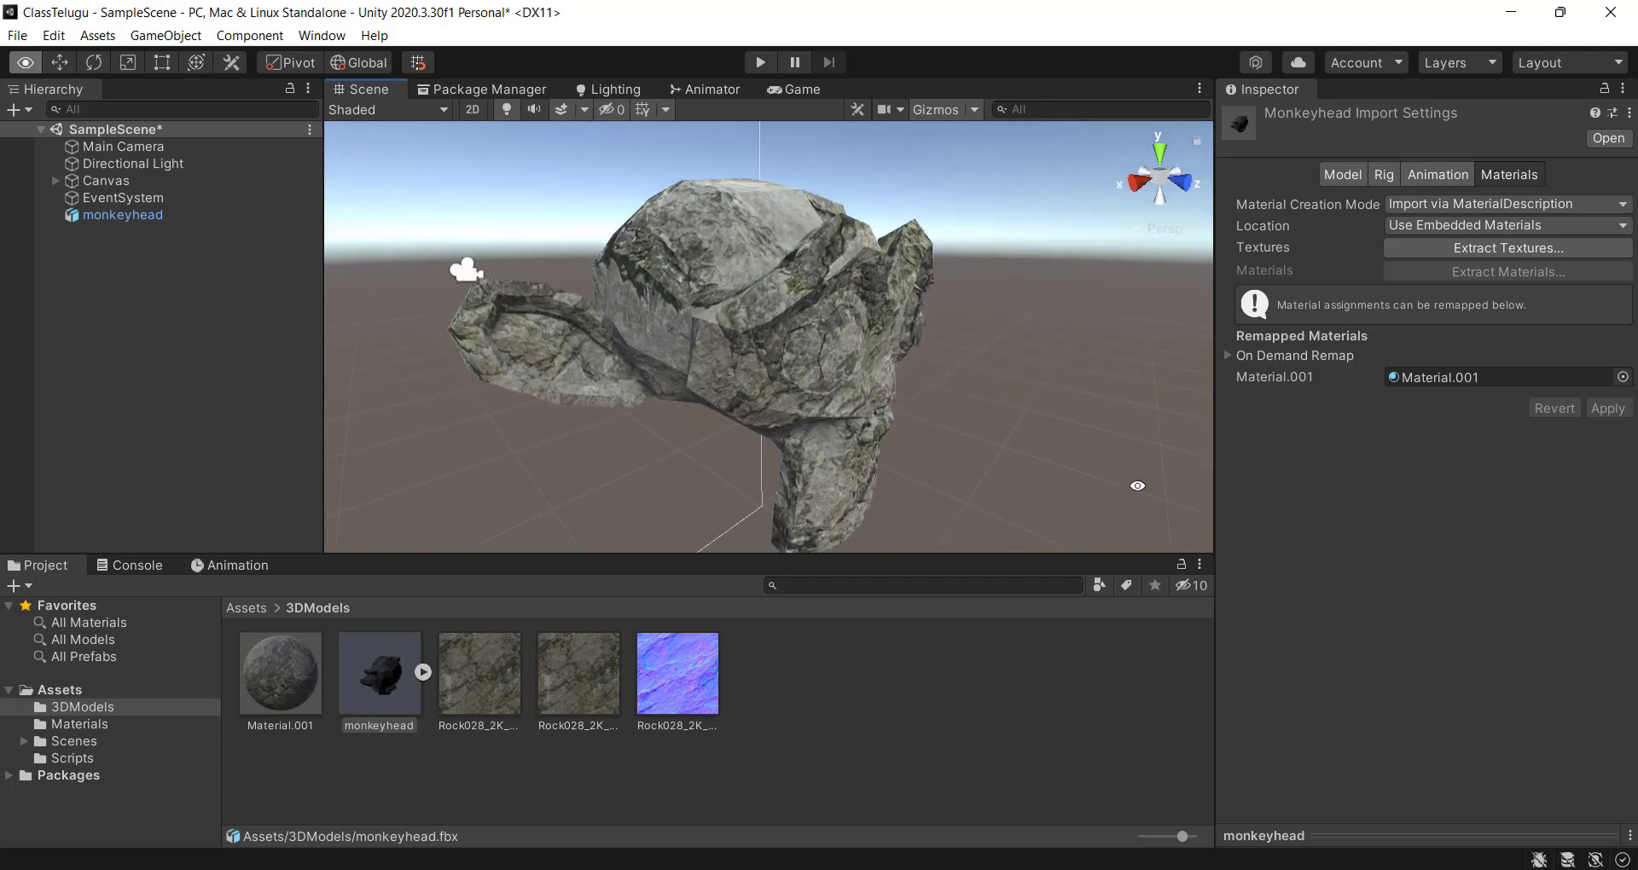
{"action": "left_click_drag", "start_coordinate": [929, 449], "coordinate": [926, 430]}
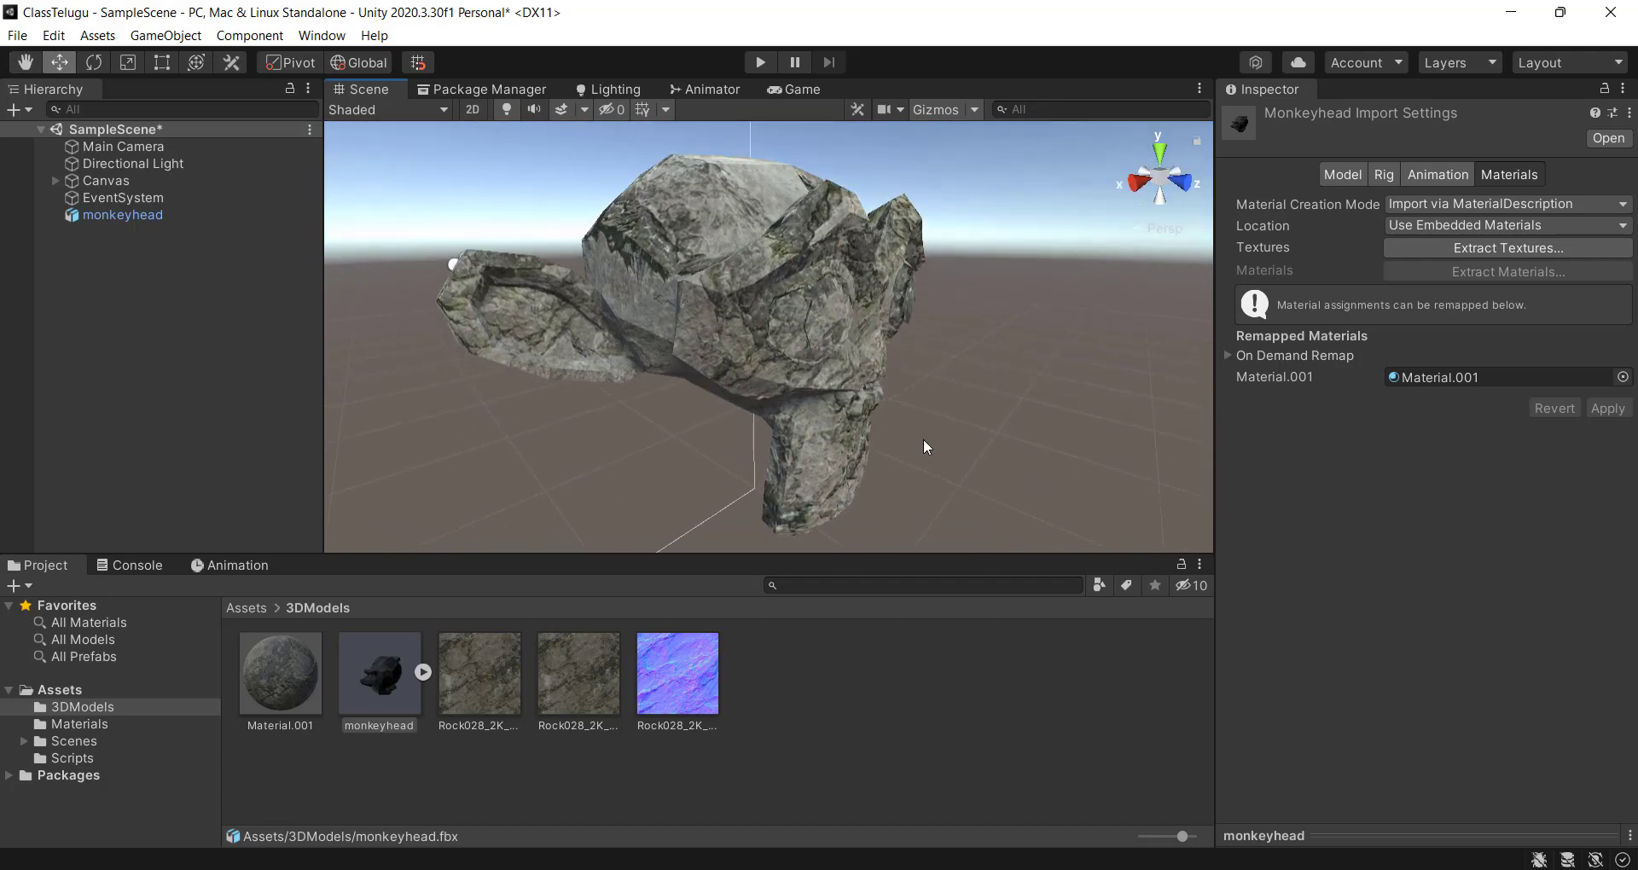